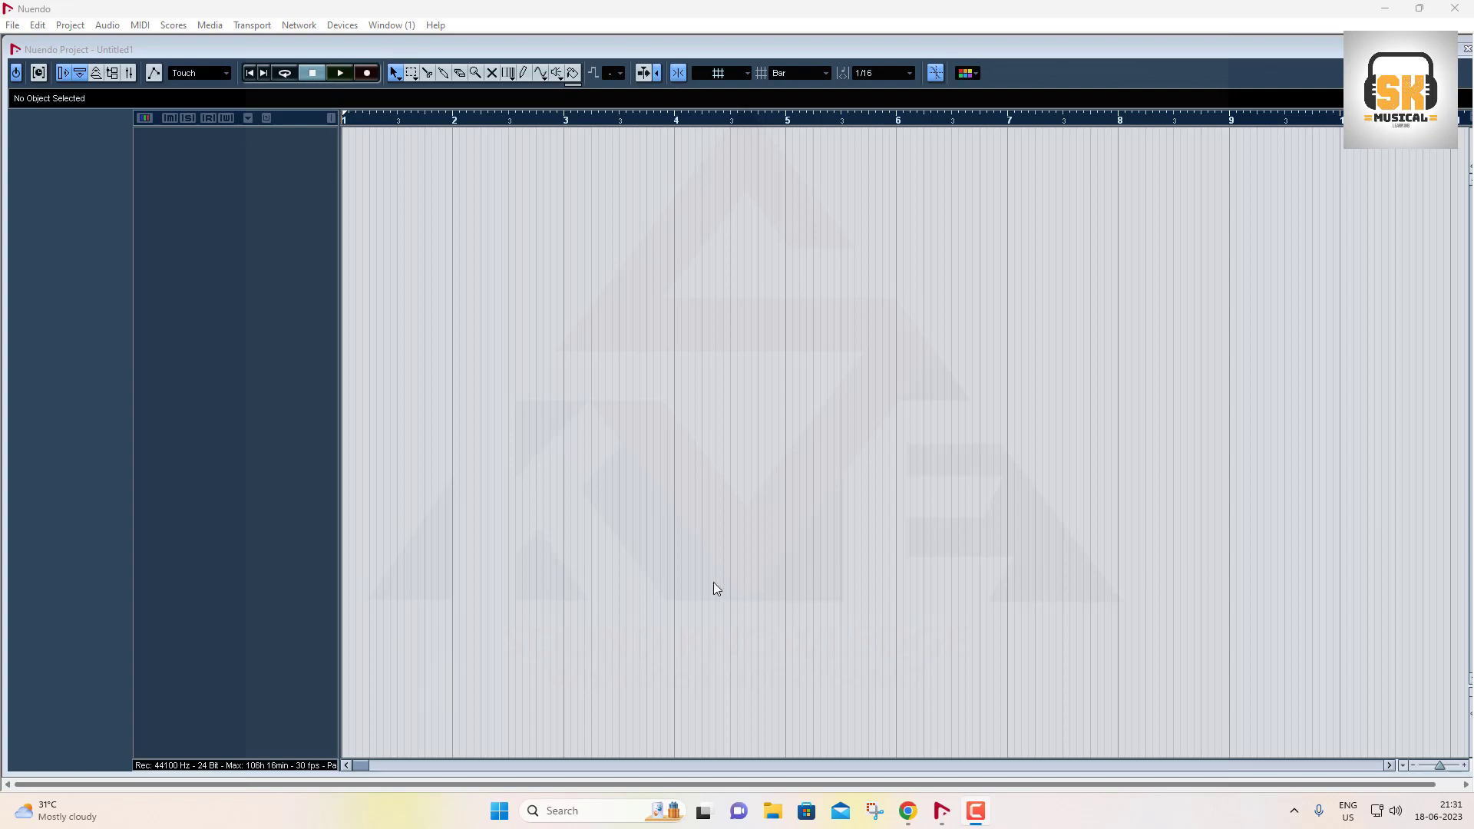
Show the transport panel and add one mono audio track to the project
key(F2)
right_click(220, 190)
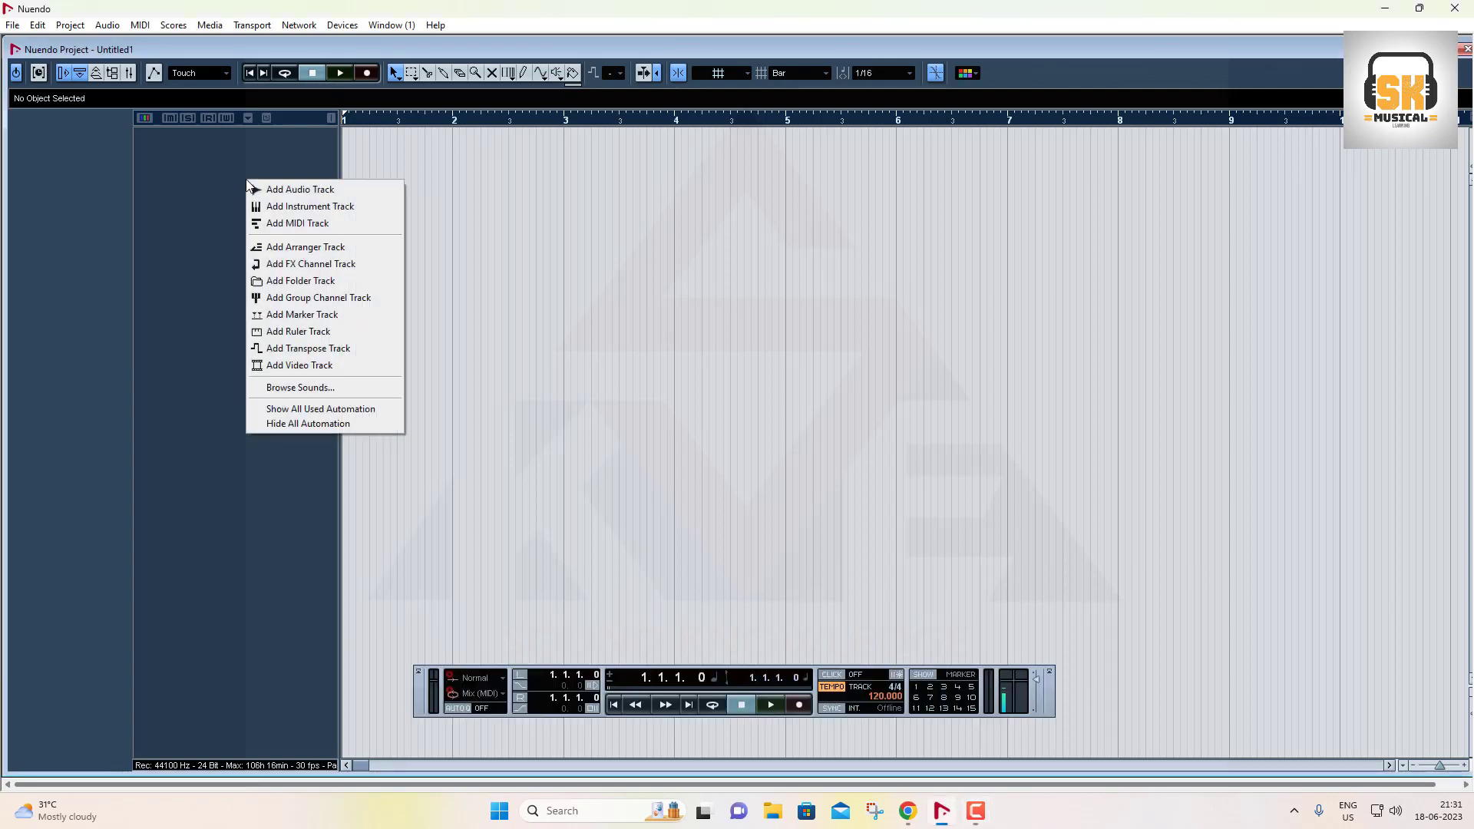
click(307, 188)
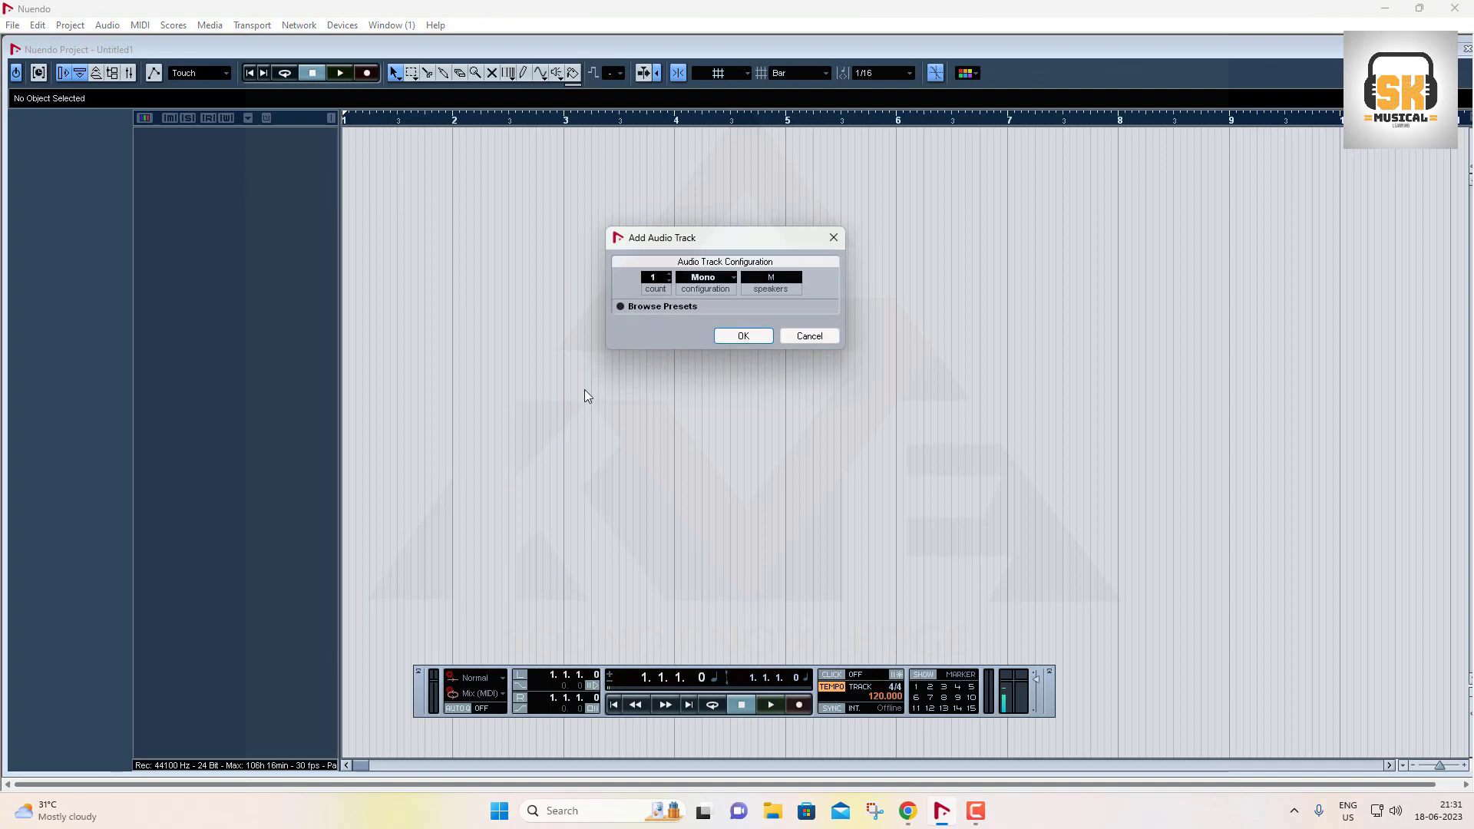
click(749, 337)
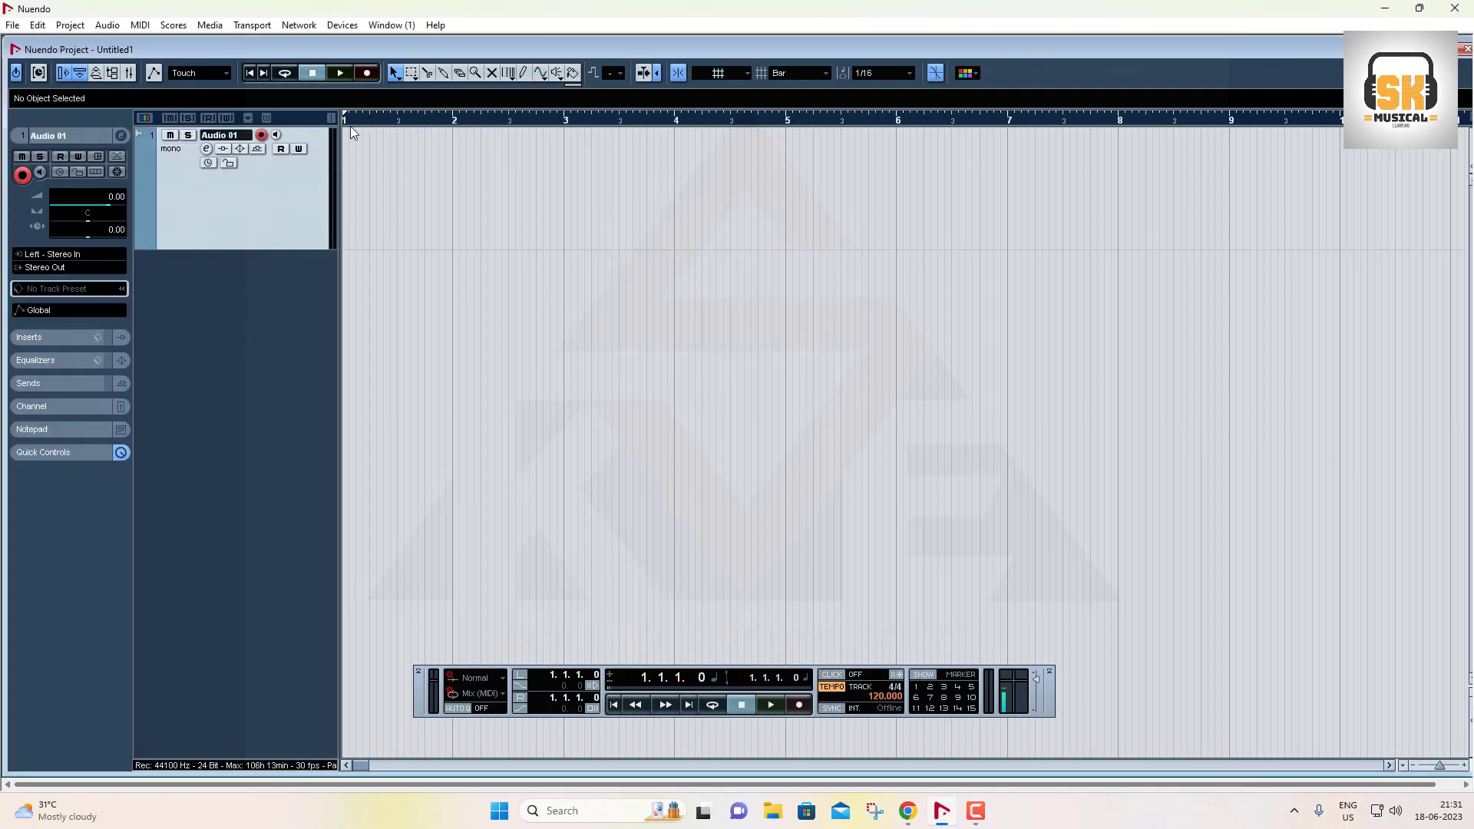
View the audio track's channel settings in the Inspector and reduce the track's height in the track list
click(275, 136)
click(54, 407)
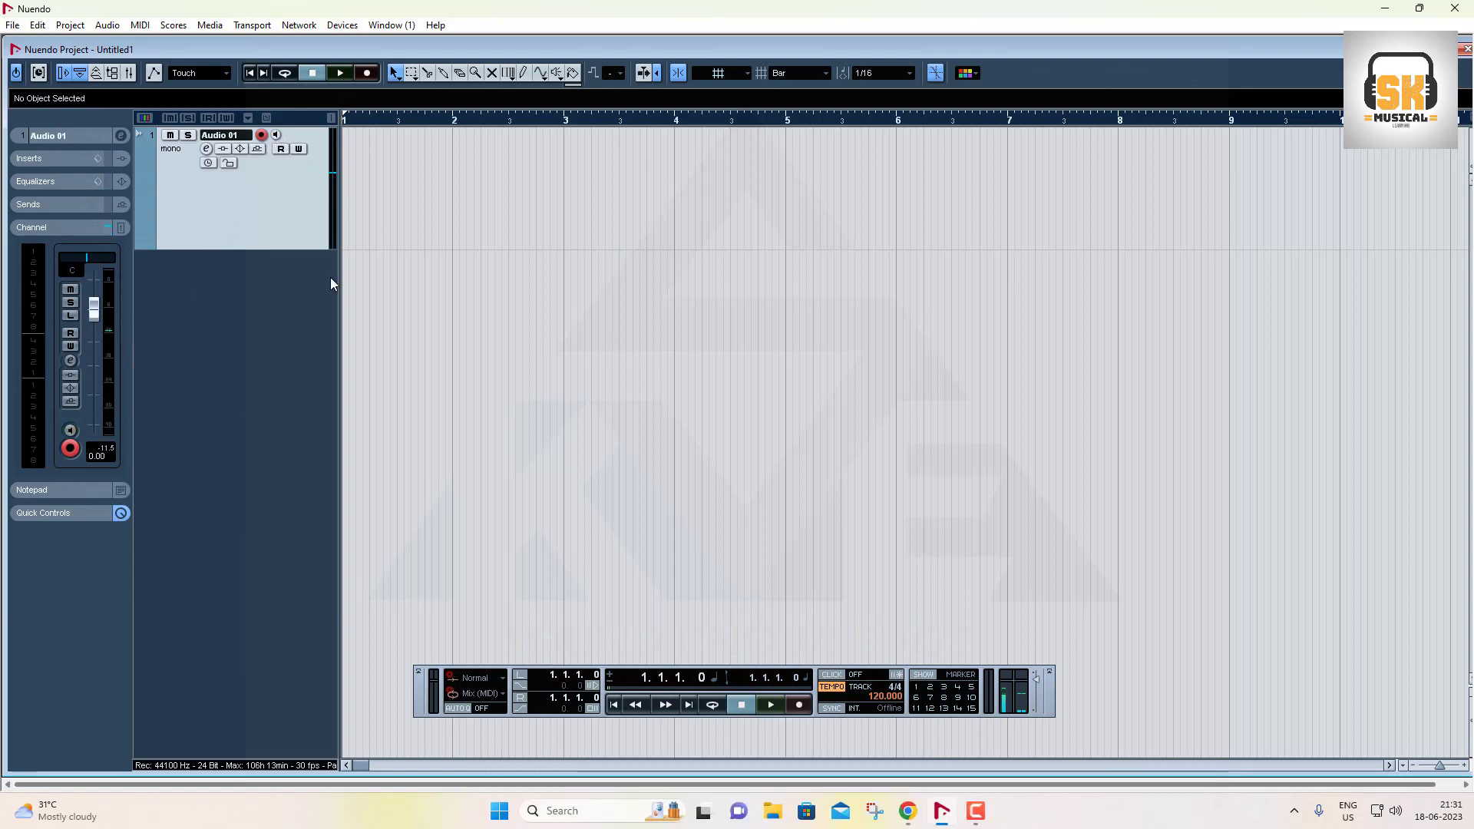
click(72, 134)
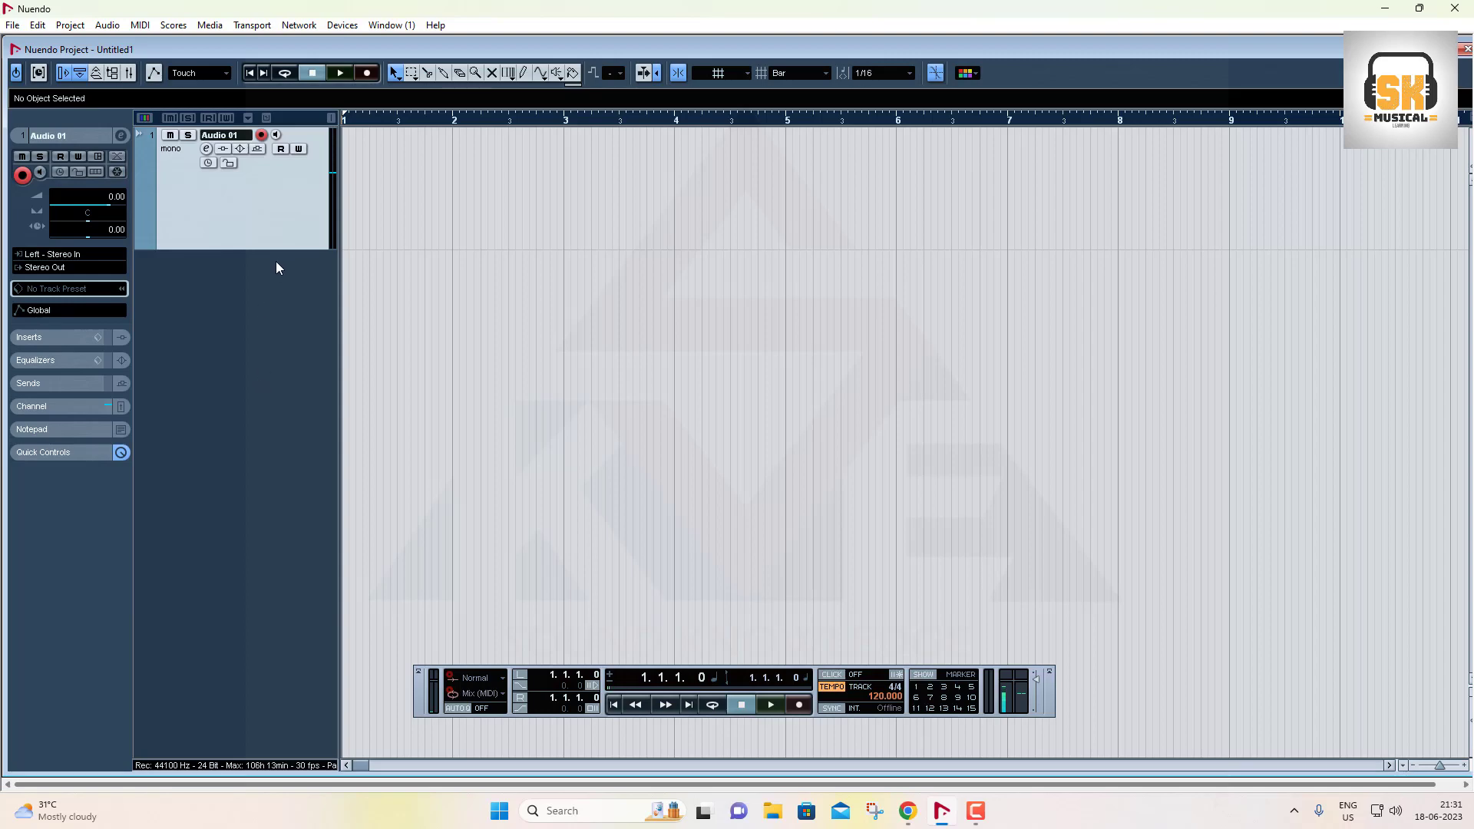
drag(278, 251, 284, 203)
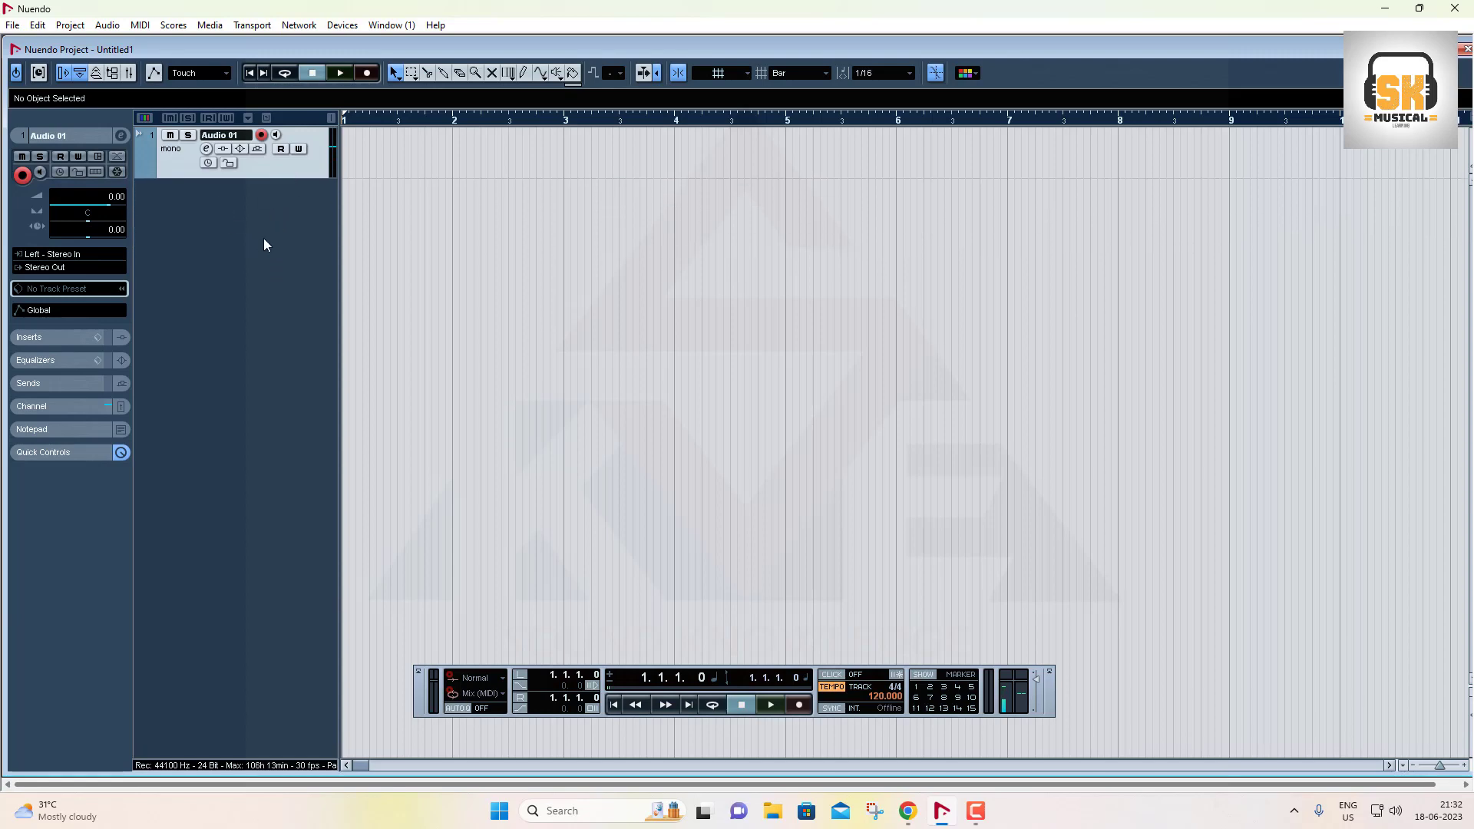
Start adding an instrument track and move its configuration dialog aside
right_click(235, 232)
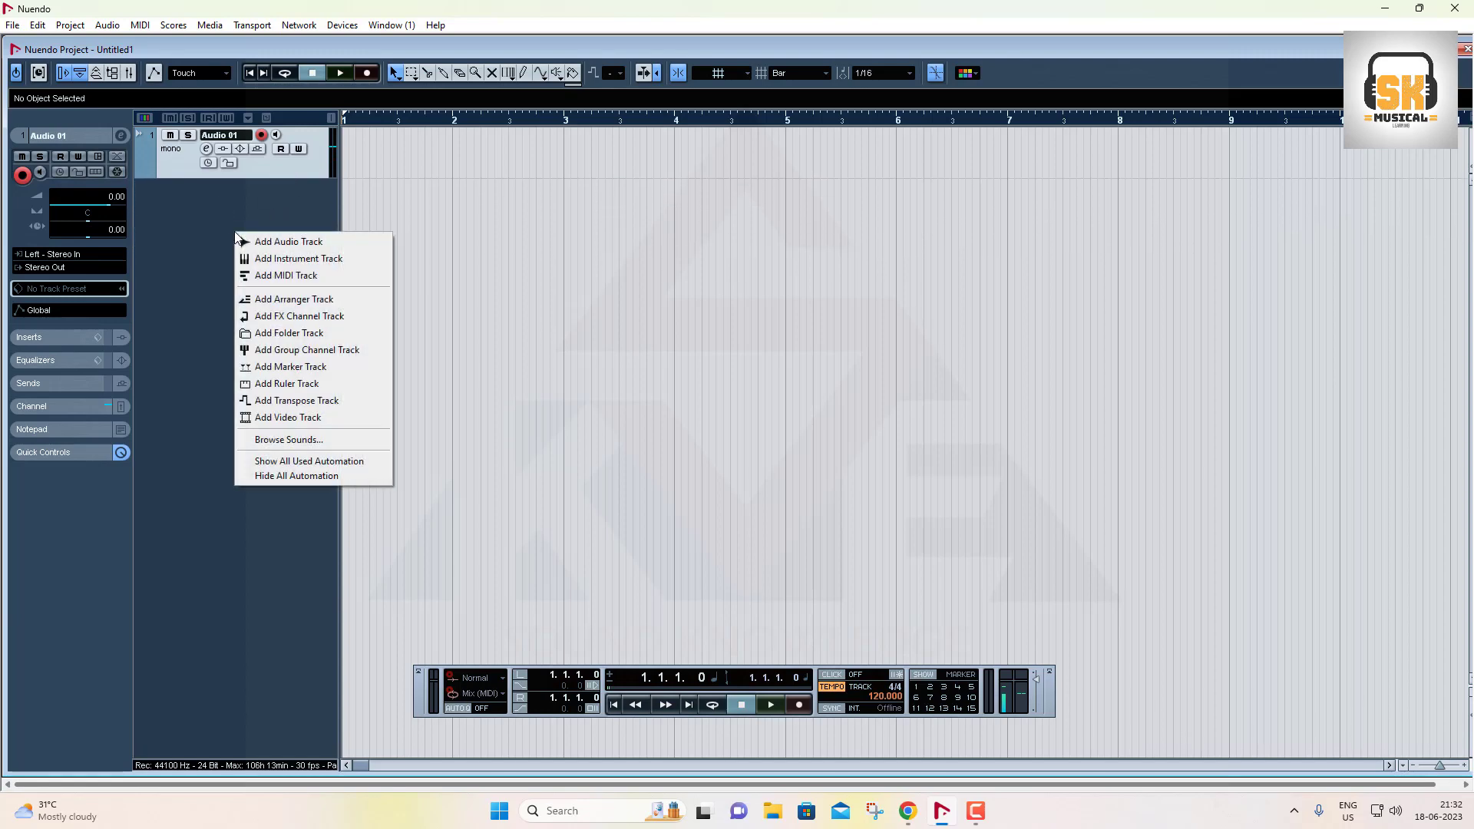
click(285, 263)
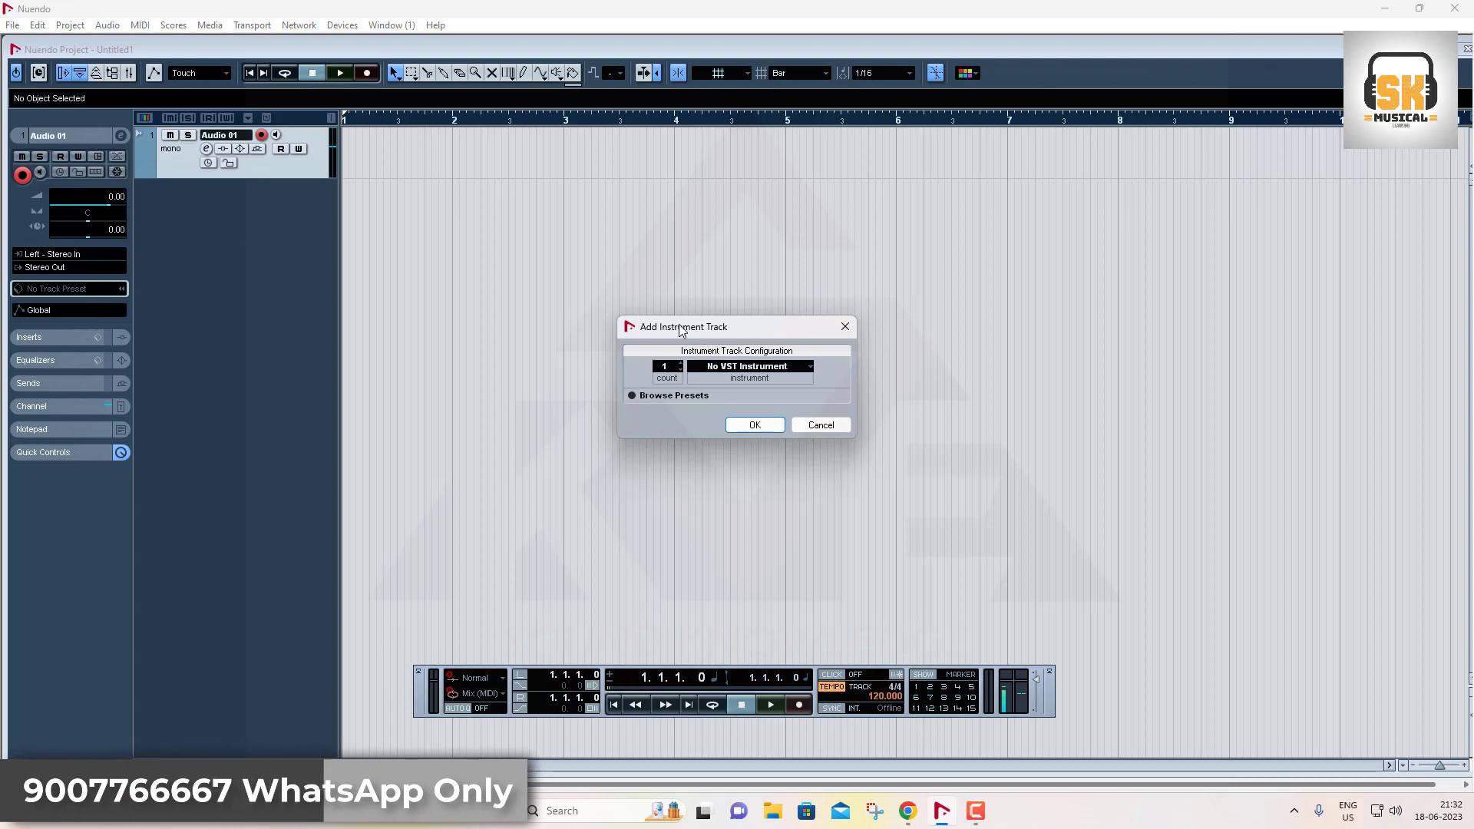
drag(691, 330, 317, 311)
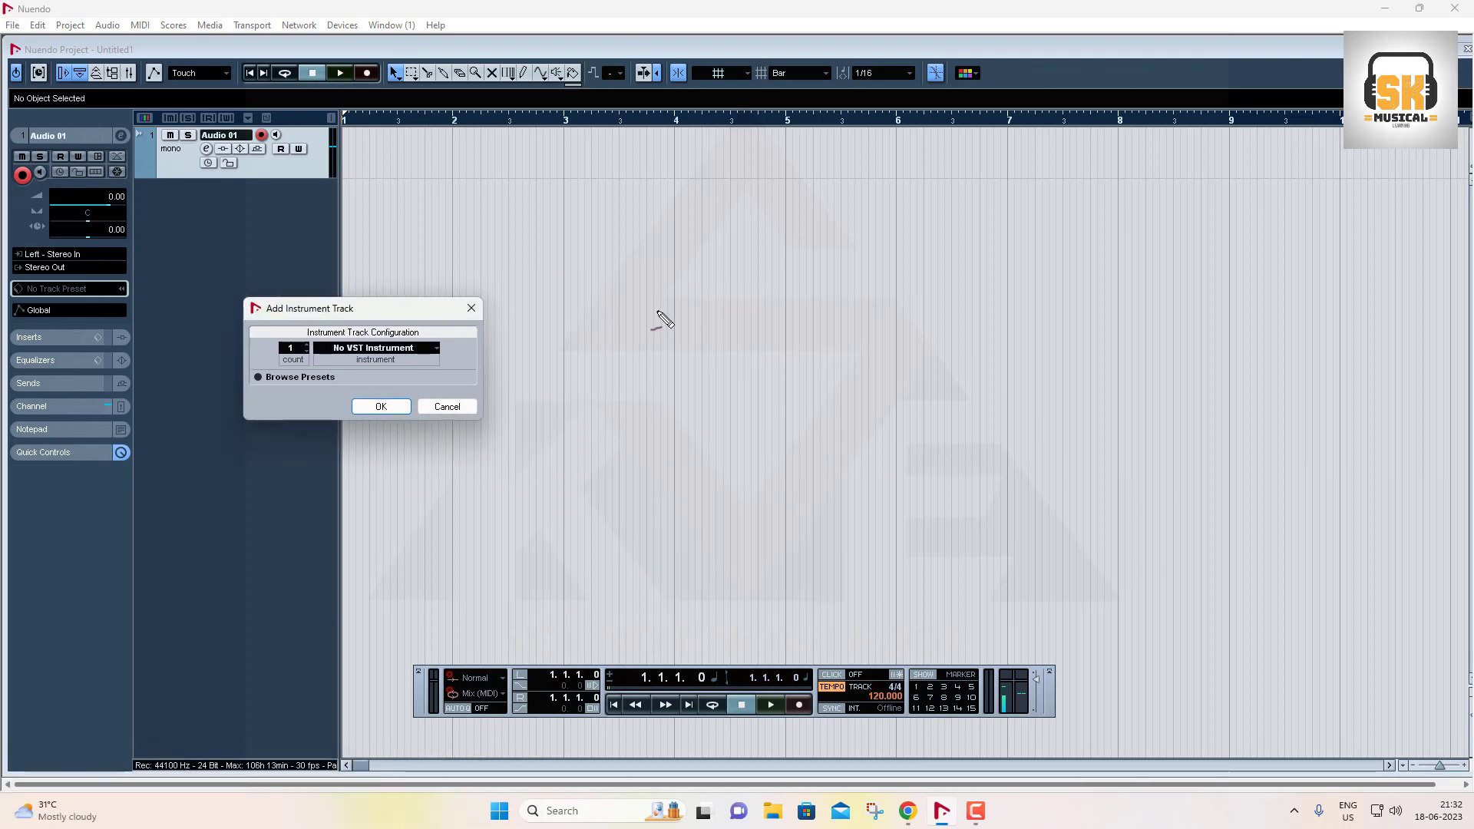
mouse_move(656, 311)
mouse_down()
mouse_move(696, 311)
mouse_move(736, 347)
mouse_move(714, 367)
mouse_up()
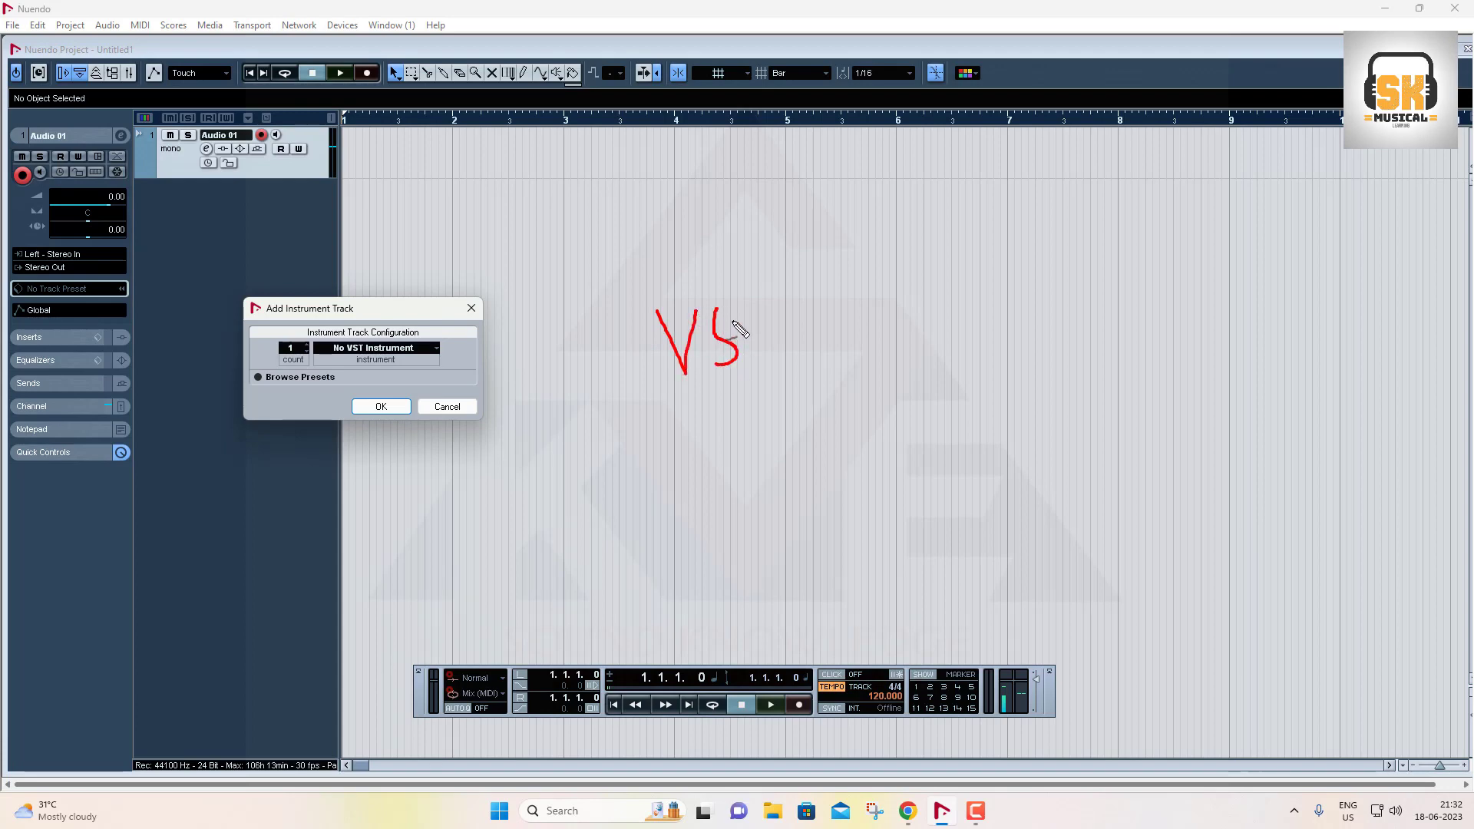
mouse_move(731, 312)
mouse_down()
mouse_move(769, 298)
mouse_move(764, 367)
mouse_up()
mouse_move(770, 276)
mouse_down()
mouse_move(654, 288)
mouse_move(738, 430)
mouse_move(767, 278)
mouse_move(752, 273)
mouse_move(882, 298)
mouse_move(927, 288)
mouse_move(920, 318)
mouse_up()
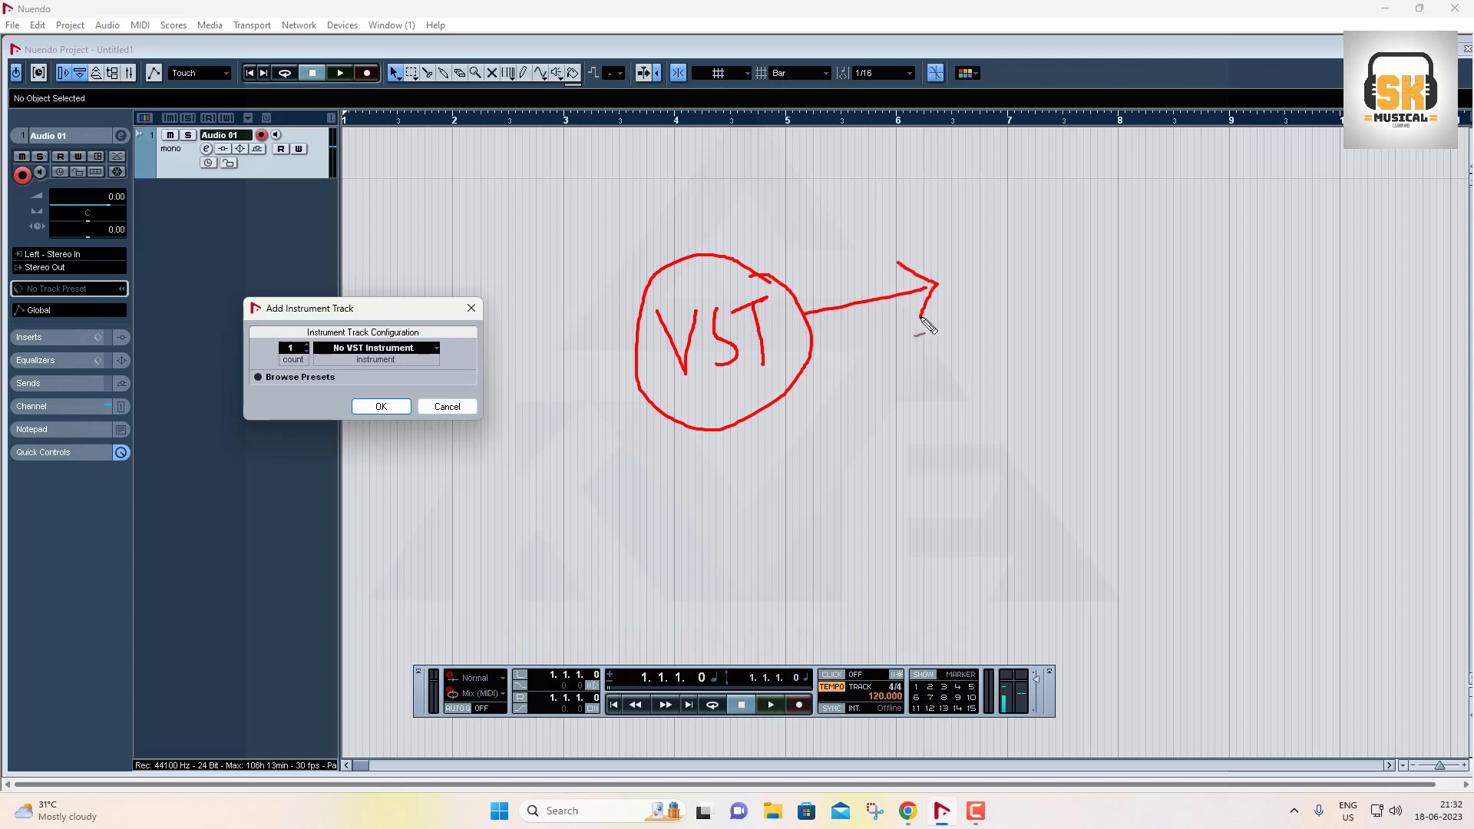
mouse_move(982, 245)
mouse_down()
mouse_move(971, 280)
mouse_move(994, 271)
mouse_move(1000, 310)
mouse_up()
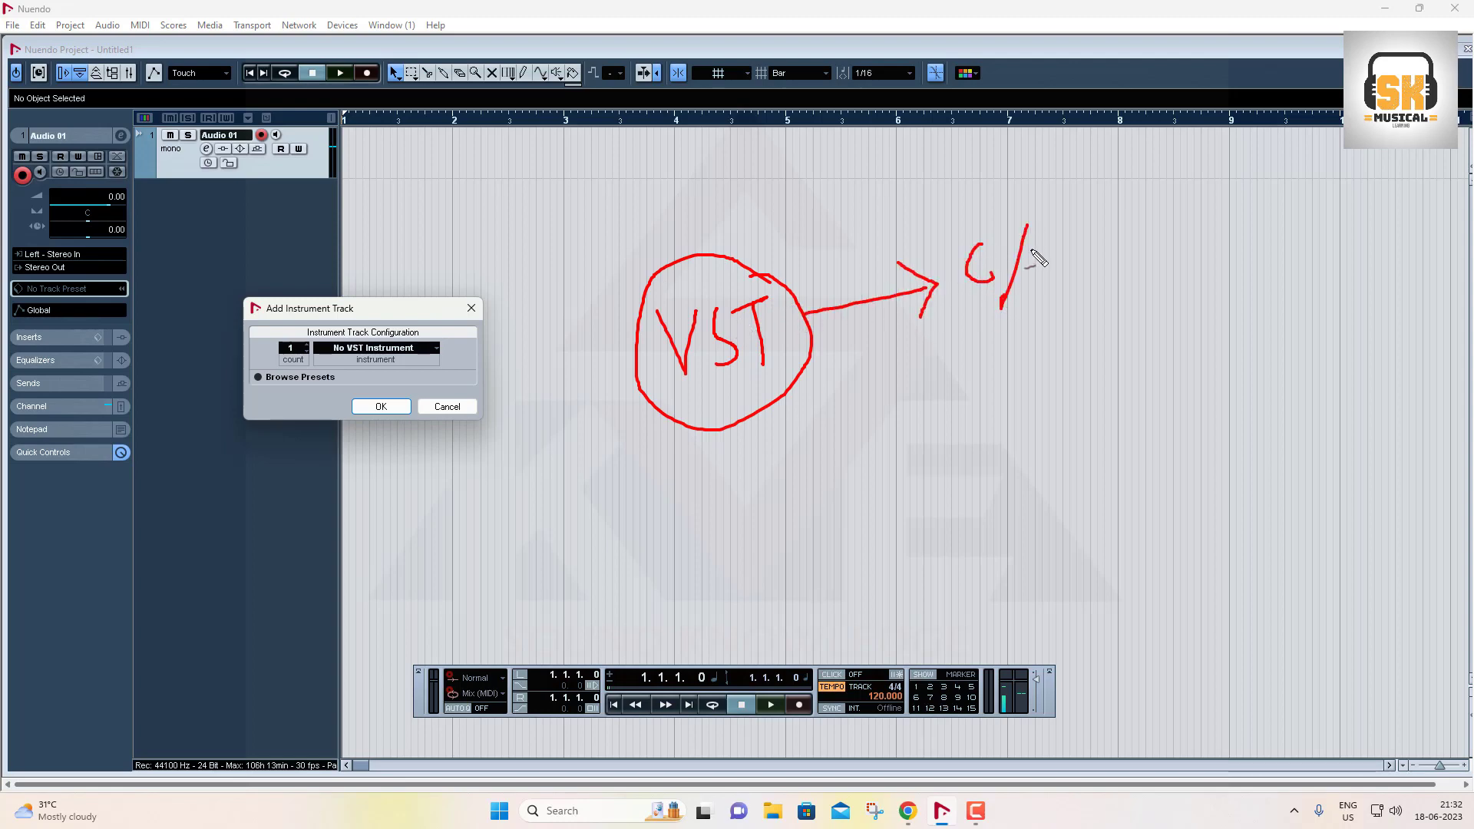
mouse_move(1029, 247)
mouse_down()
mouse_move(1040, 266)
mouse_move(1061, 260)
mouse_up()
mouse_move(791, 378)
mouse_down()
mouse_move(926, 447)
mouse_move(941, 408)
mouse_up()
mouse_move(924, 432)
mouse_down()
mouse_move(954, 439)
mouse_move(902, 434)
mouse_move(961, 462)
mouse_move(925, 352)
mouse_up()
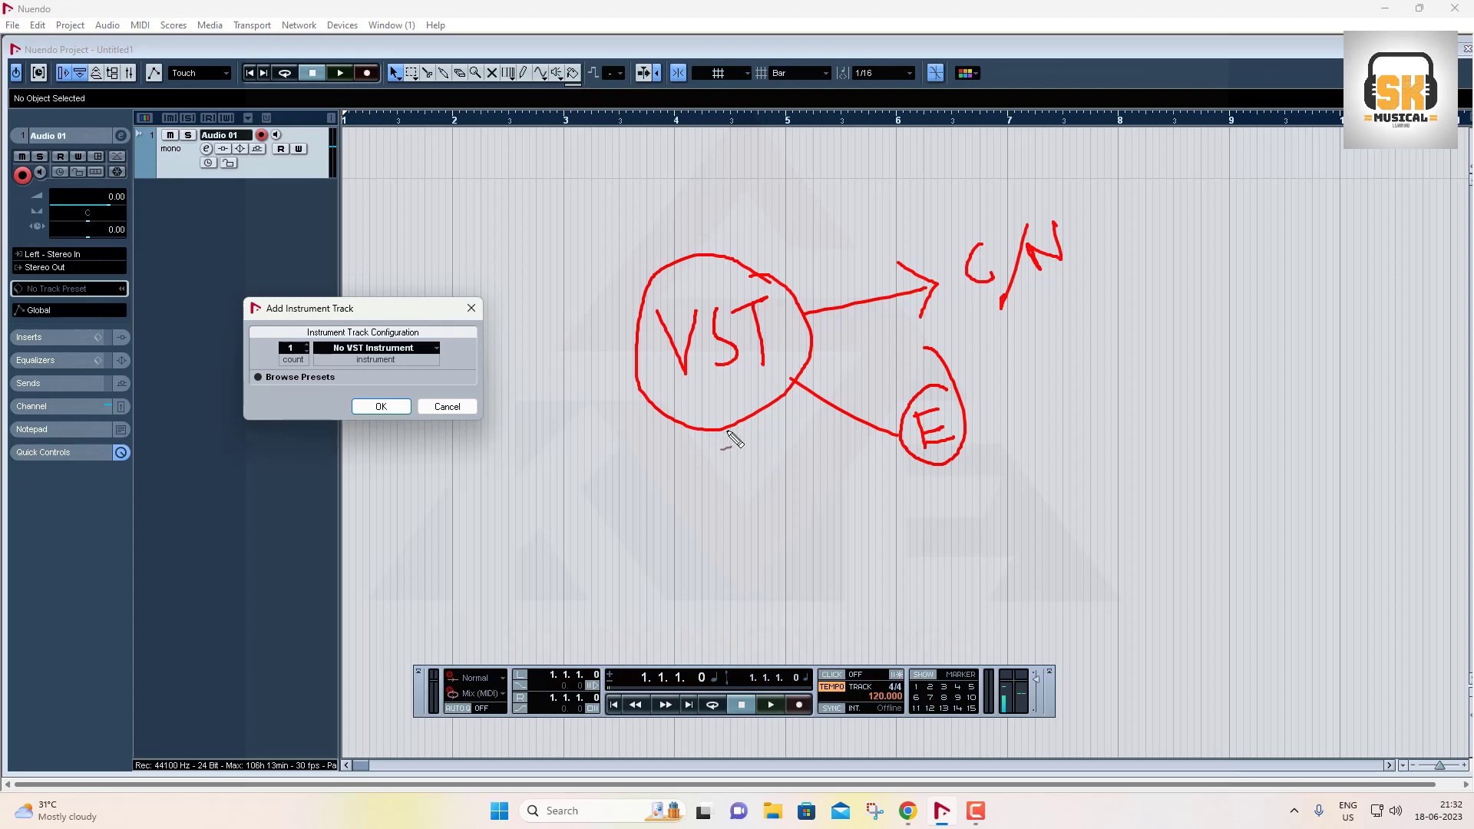
key(ctrl+z)
key(ctrl+z)
key(ctrl+z)
key(ctrl+z)
key(ctrl+z)
key(ctrl+z)
key(ctrl+z)
key(ctrl+z)
key(ctrl+z)
key(ctrl+z)
key(ctrl+z)
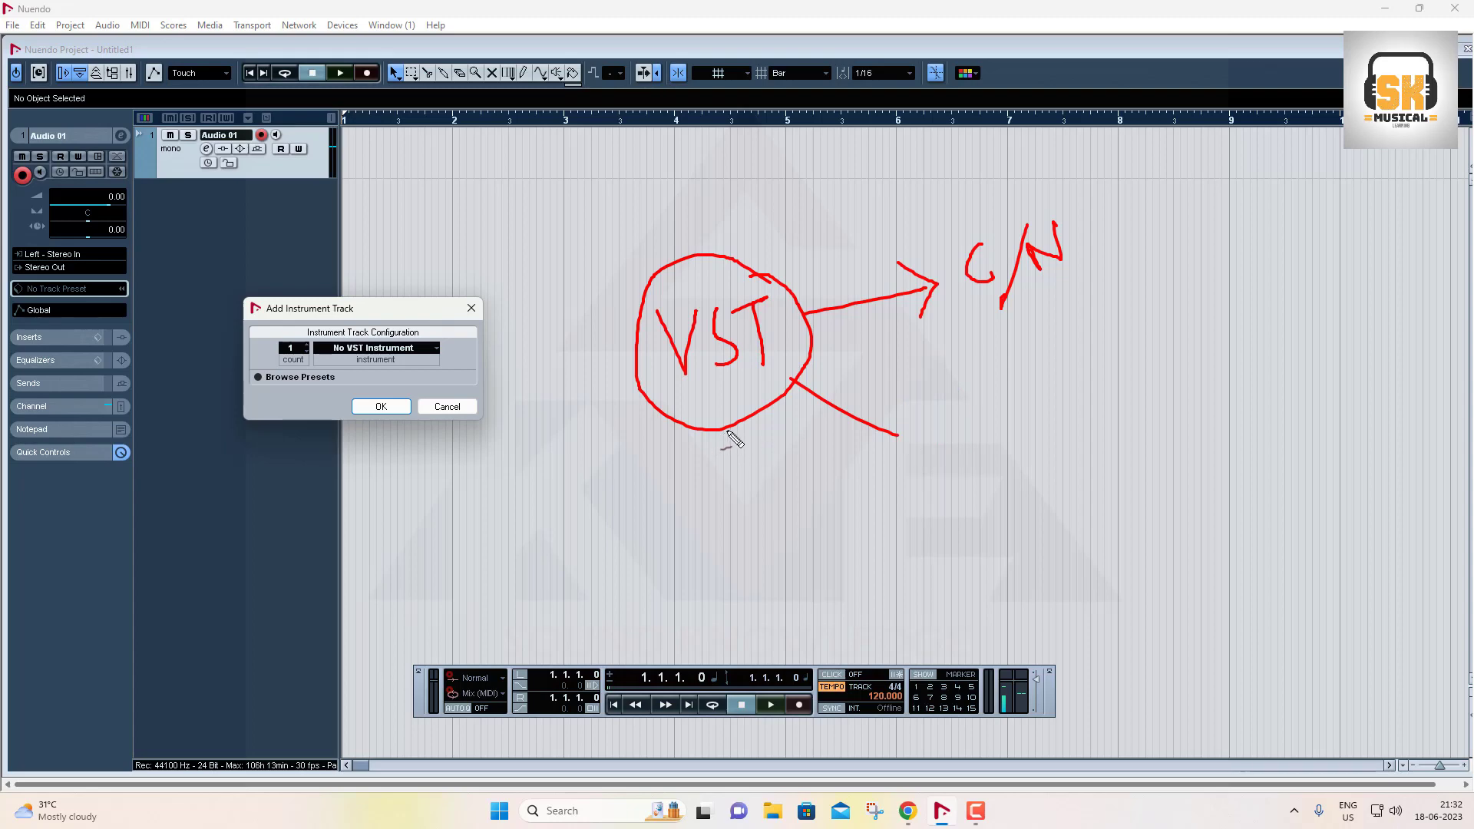
key(ctrl+z)
key(ctrl+z)
key(ctrl+z)
key(ctrl+z)
key(ctrl+z)
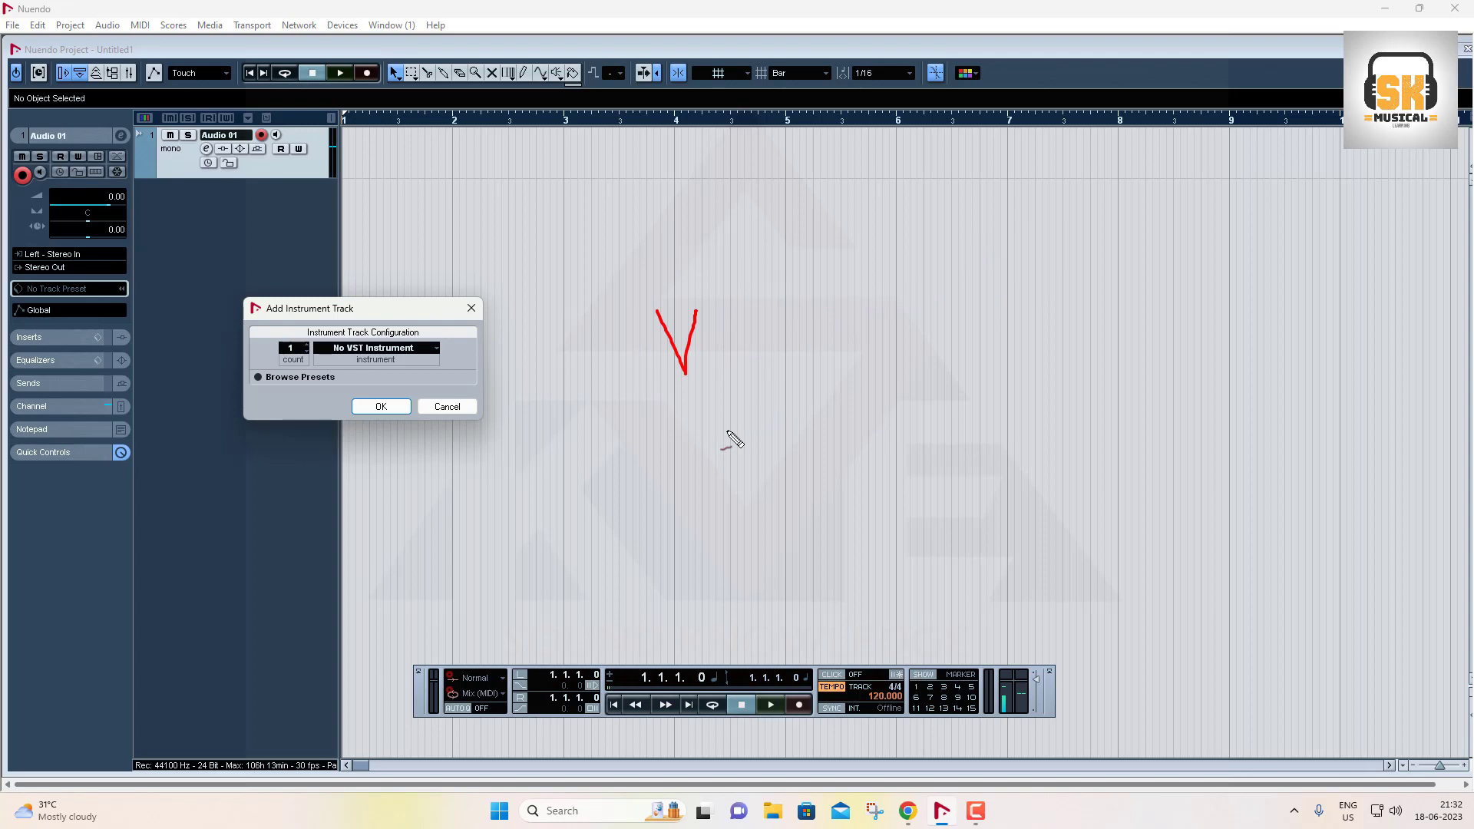
mouse_move(688, 261)
mouse_down()
mouse_move(700, 298)
mouse_move(741, 284)
mouse_move(730, 315)
mouse_up()
mouse_move(757, 249)
mouse_down()
mouse_move(803, 270)
mouse_move(820, 244)
mouse_move(826, 264)
mouse_up()
click(791, 238)
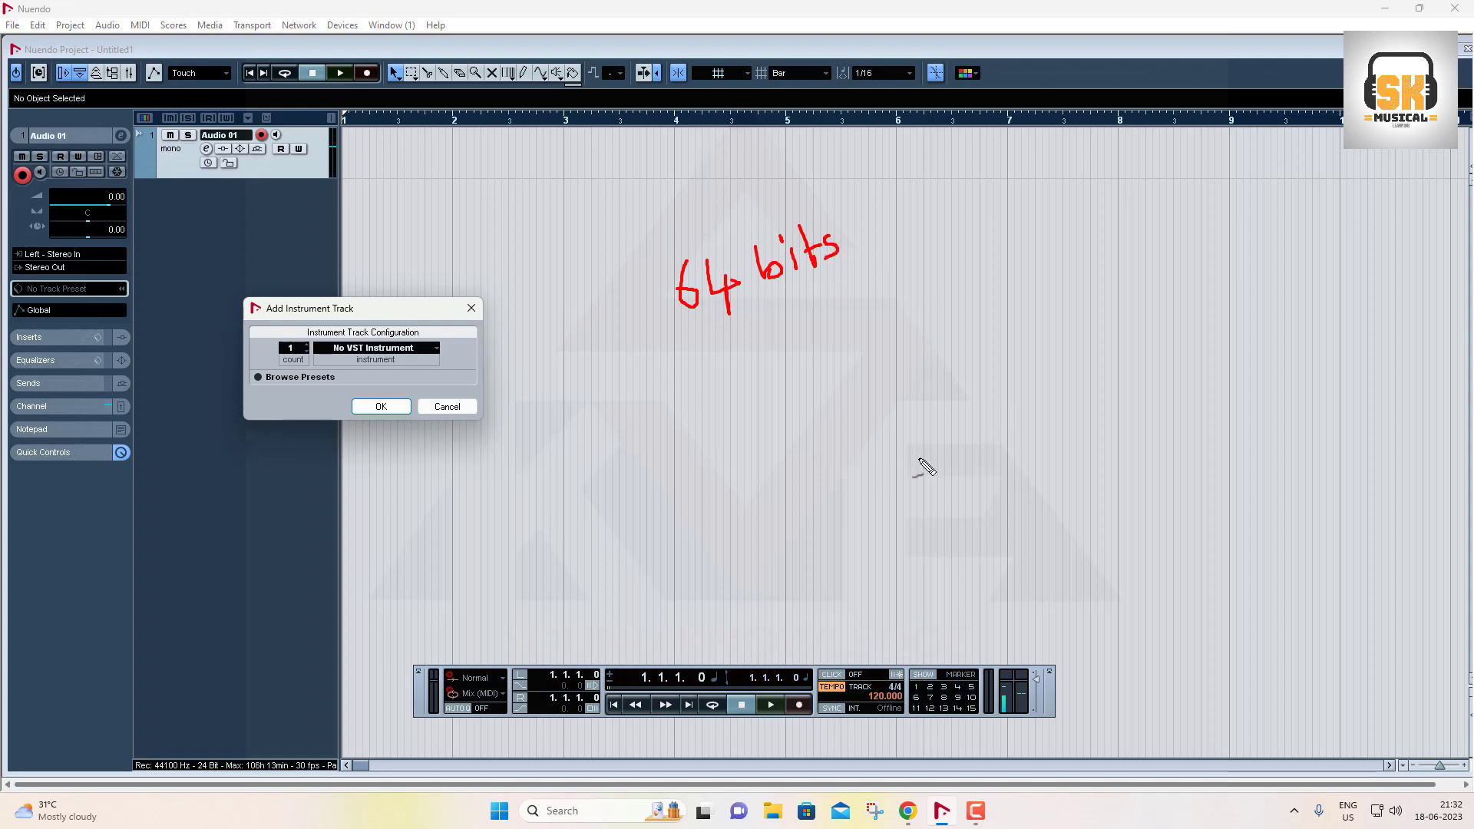
mouse_move(1036, 411)
mouse_down()
mouse_move(1051, 408)
mouse_move(1048, 435)
mouse_up()
mouse_move(1066, 410)
mouse_down()
mouse_move(1073, 428)
mouse_move(1066, 401)
mouse_up()
mouse_move(691, 341)
mouse_down()
mouse_move(833, 196)
mouse_move(666, 291)
mouse_move(728, 351)
mouse_up()
mouse_move(856, 354)
mouse_down()
mouse_move(1000, 428)
mouse_move(969, 500)
mouse_up()
drag(965, 476, 1029, 505)
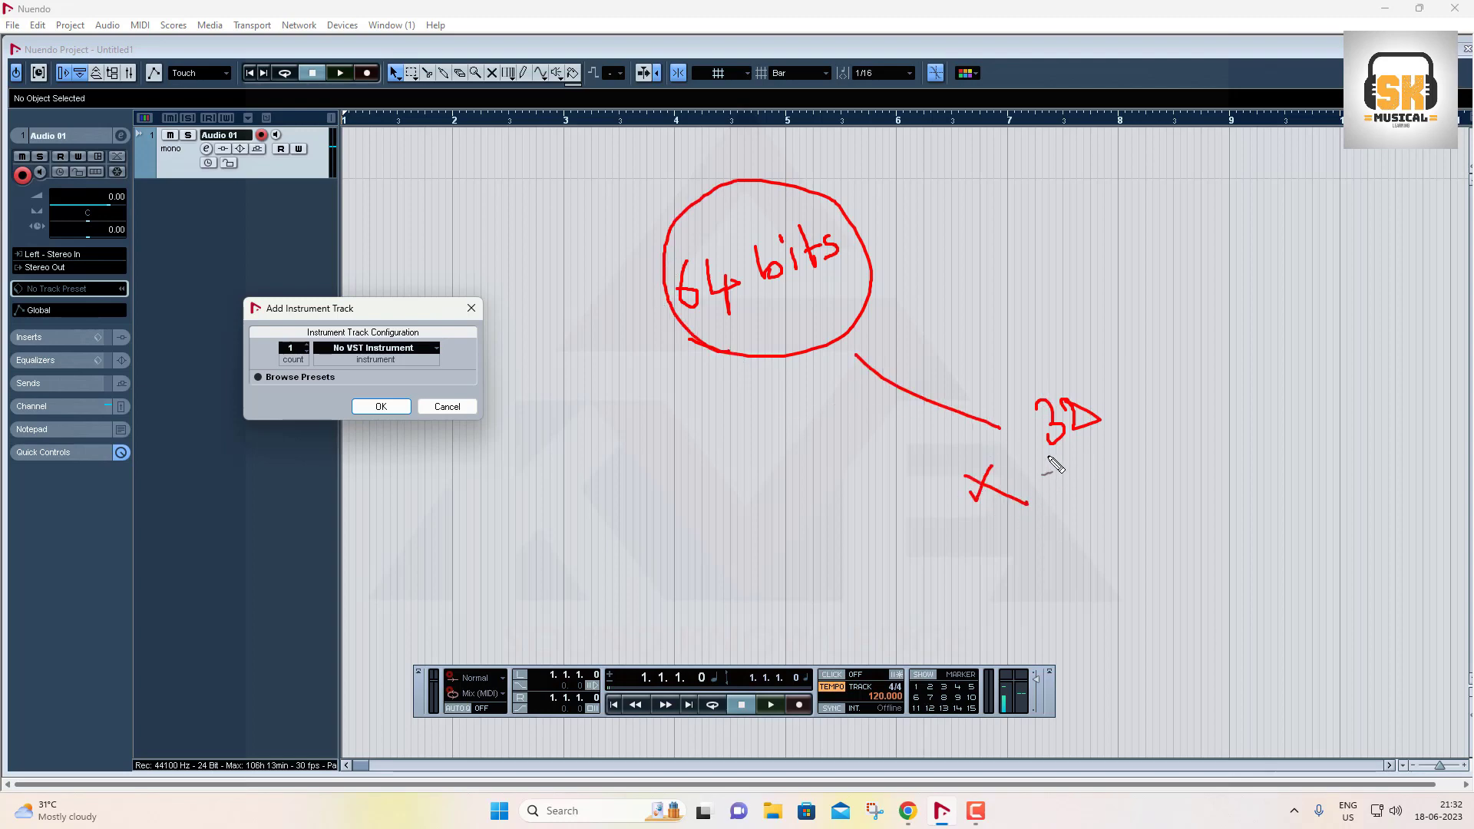
mouse_move(1049, 456)
mouse_down()
mouse_move(1095, 376)
mouse_move(1029, 427)
mouse_move(1063, 464)
mouse_up()
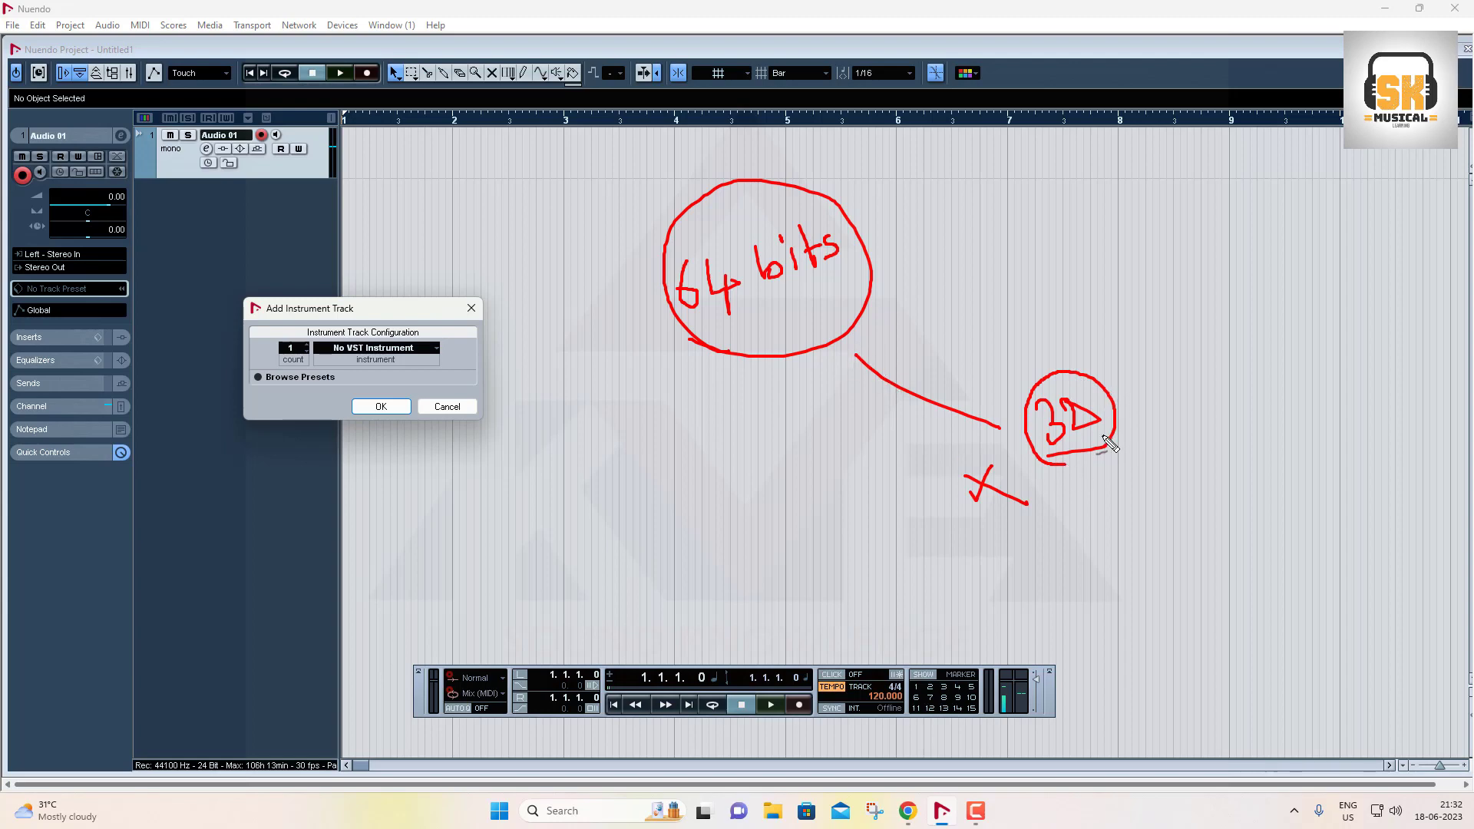
mouse_move(1106, 436)
mouse_down()
mouse_move(1169, 483)
mouse_move(1224, 493)
mouse_move(1198, 479)
mouse_move(1201, 512)
mouse_up()
drag(1245, 456, 1273, 496)
mouse_move(1280, 443)
mouse_down()
mouse_move(1310, 461)
mouse_move(1280, 474)
mouse_up()
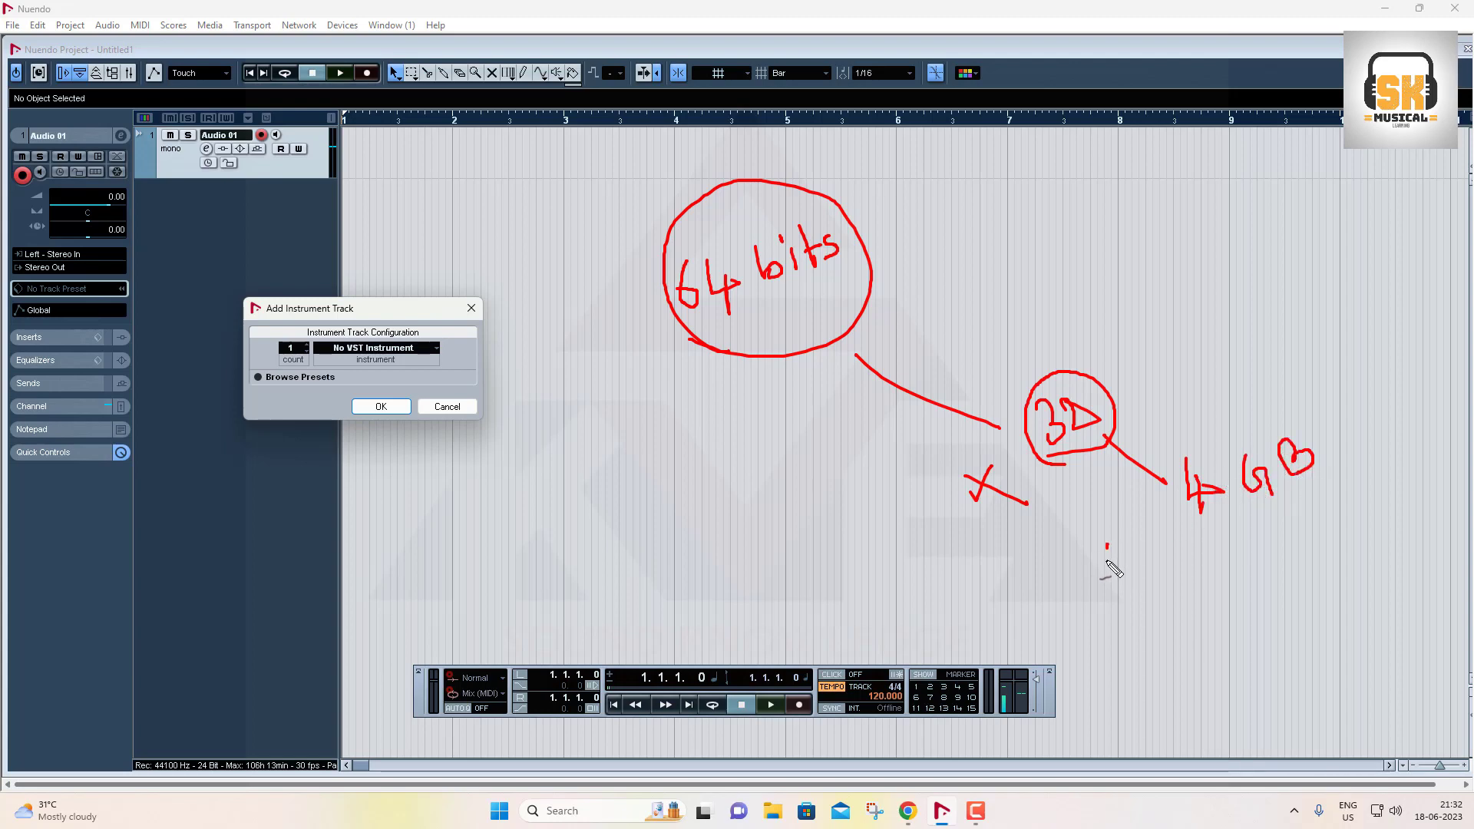
drag(1109, 544, 1108, 582)
drag(1122, 537, 1122, 580)
drag(1191, 507, 1223, 504)
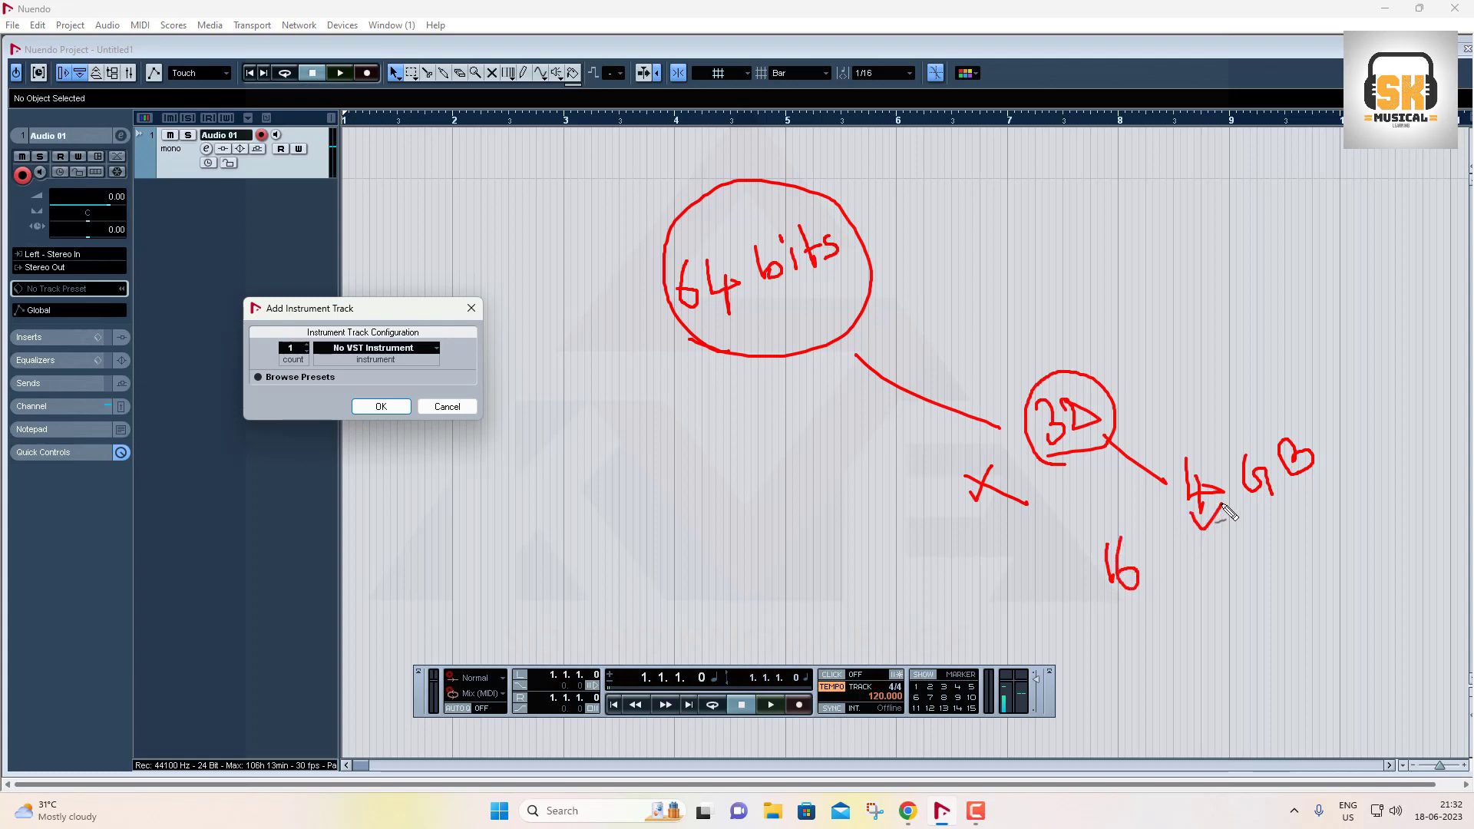
drag(868, 252, 953, 242)
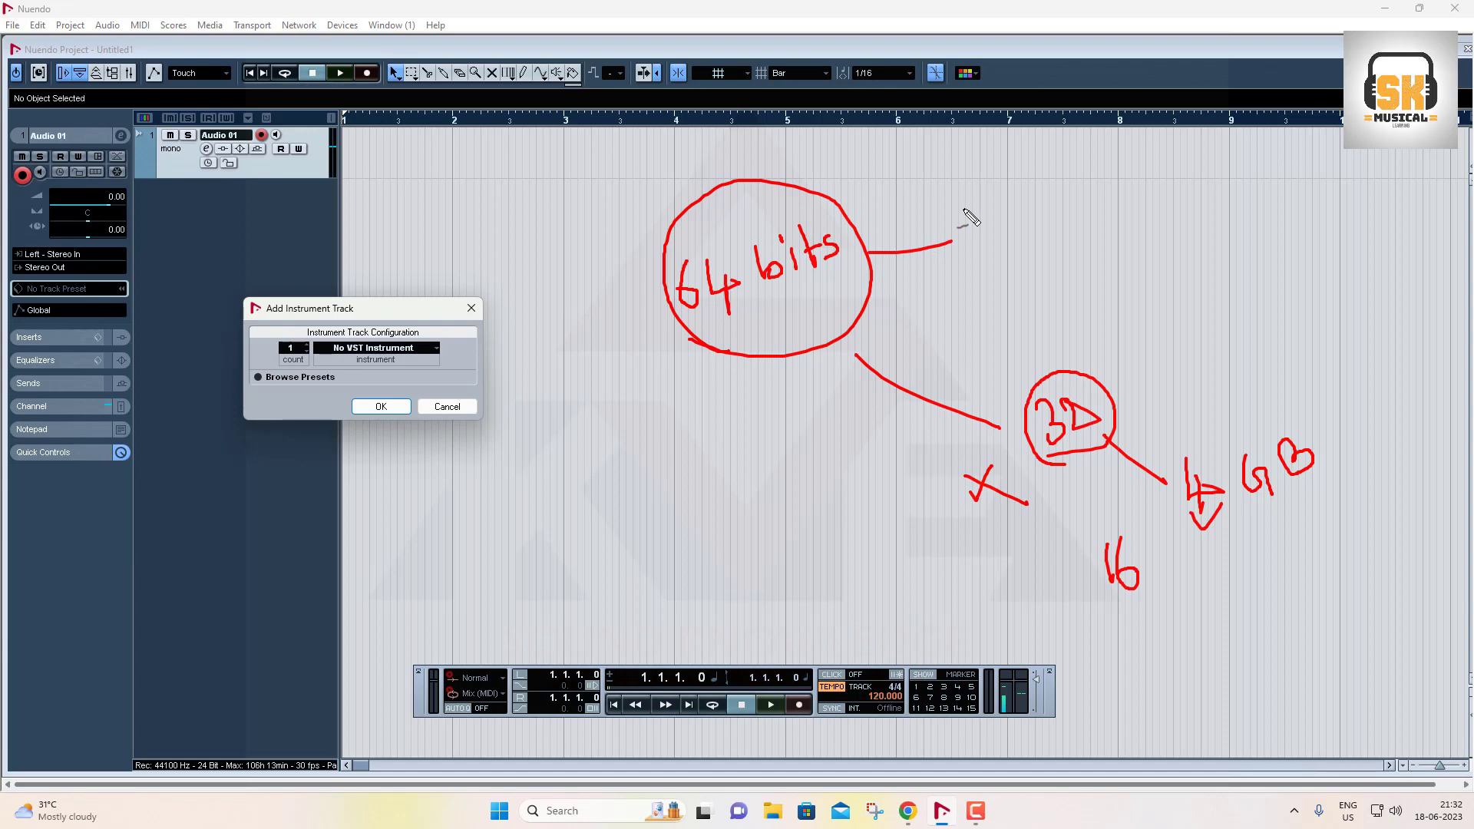
mouse_move(964, 207)
mouse_down()
mouse_move(965, 240)
mouse_move(998, 201)
mouse_move(1012, 234)
mouse_move(1015, 213)
mouse_move(978, 184)
mouse_move(958, 257)
mouse_move(1040, 231)
mouse_move(982, 180)
mouse_move(952, 217)
mouse_up()
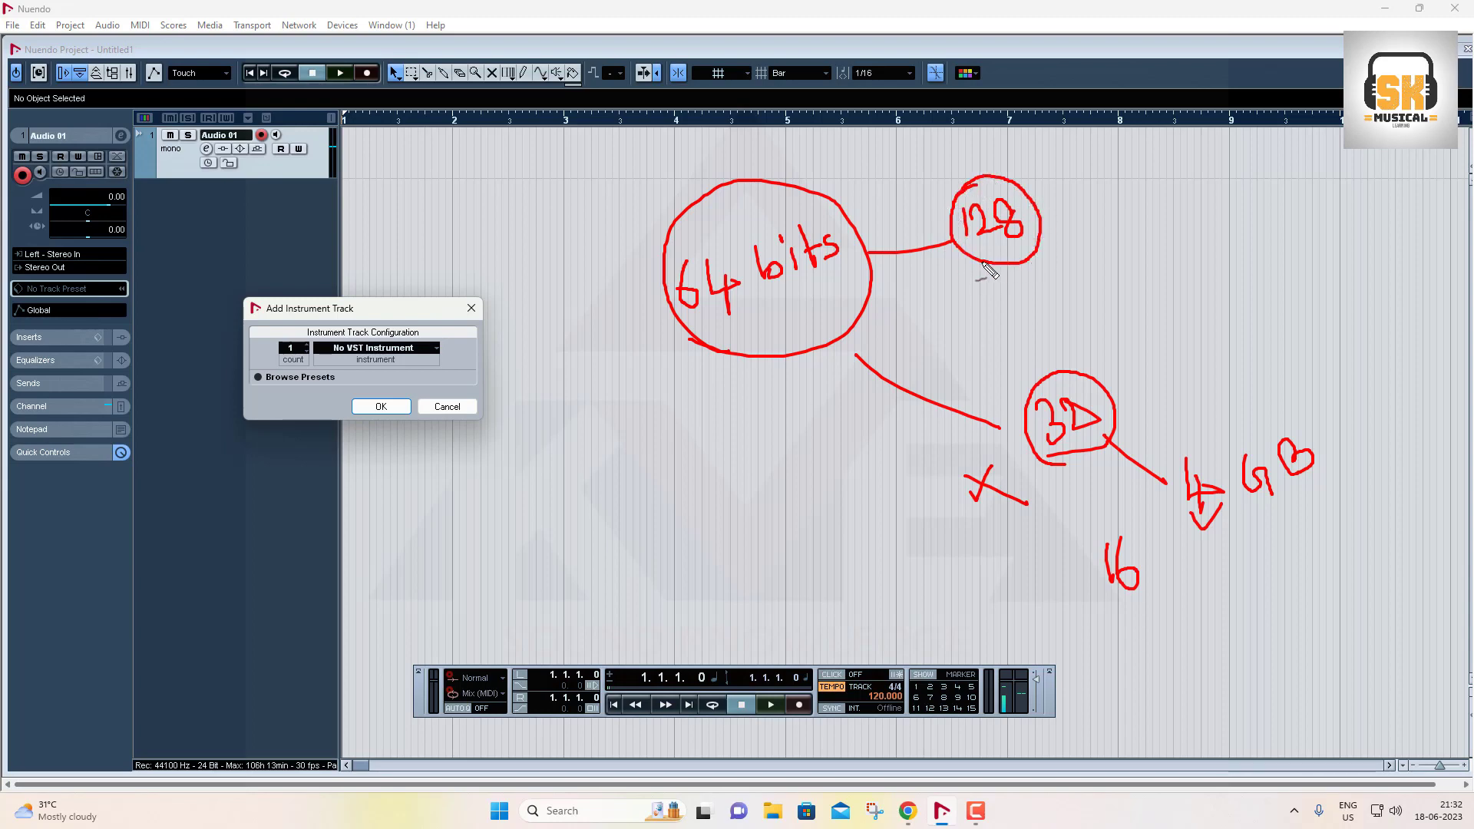
mouse_move(998, 250)
mouse_down()
mouse_move(882, 333)
mouse_move(874, 318)
mouse_move(898, 344)
mouse_up()
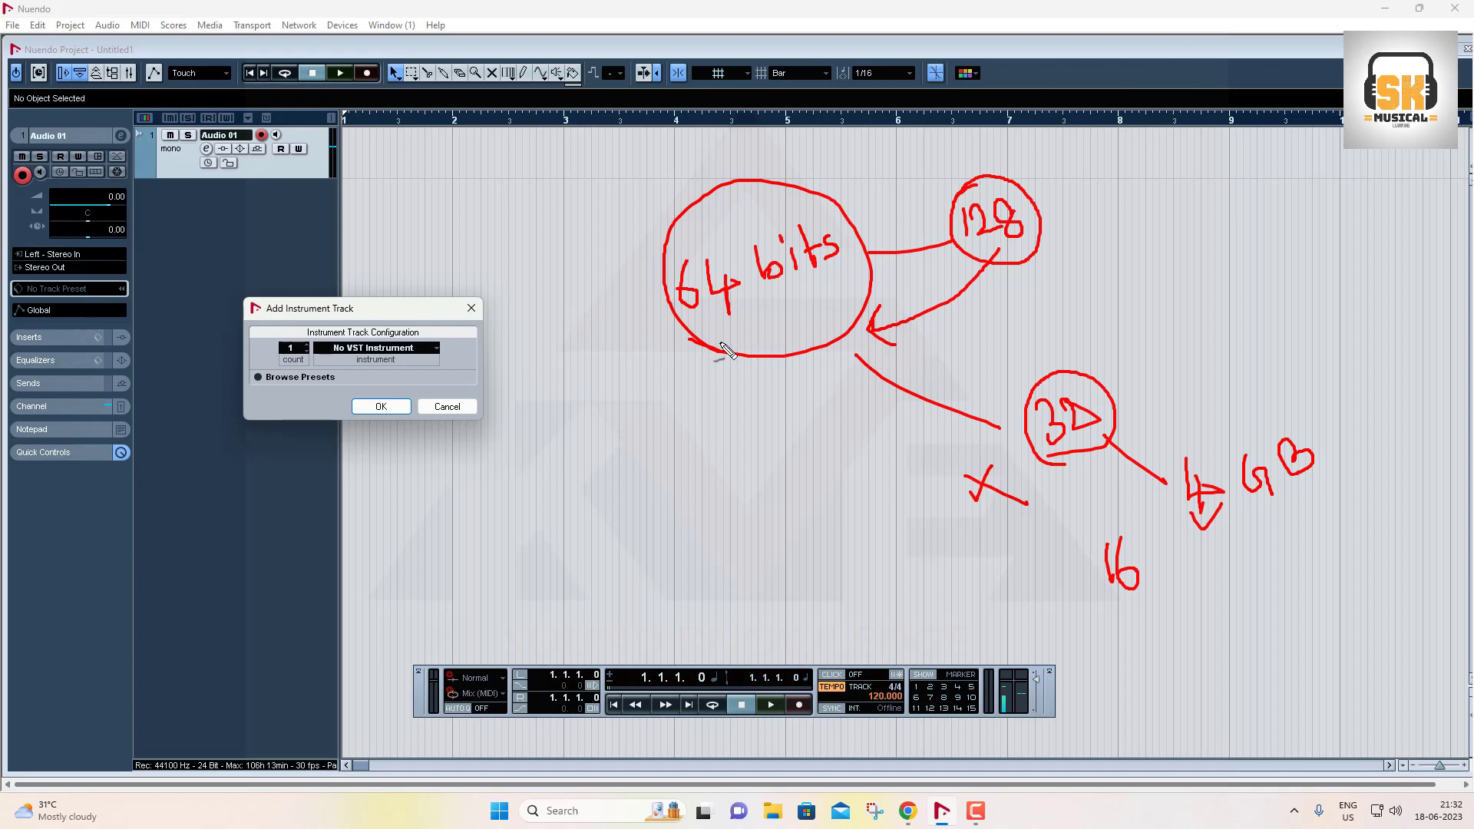
mouse_move(743, 355)
mouse_down()
mouse_move(743, 403)
mouse_move(754, 390)
mouse_up()
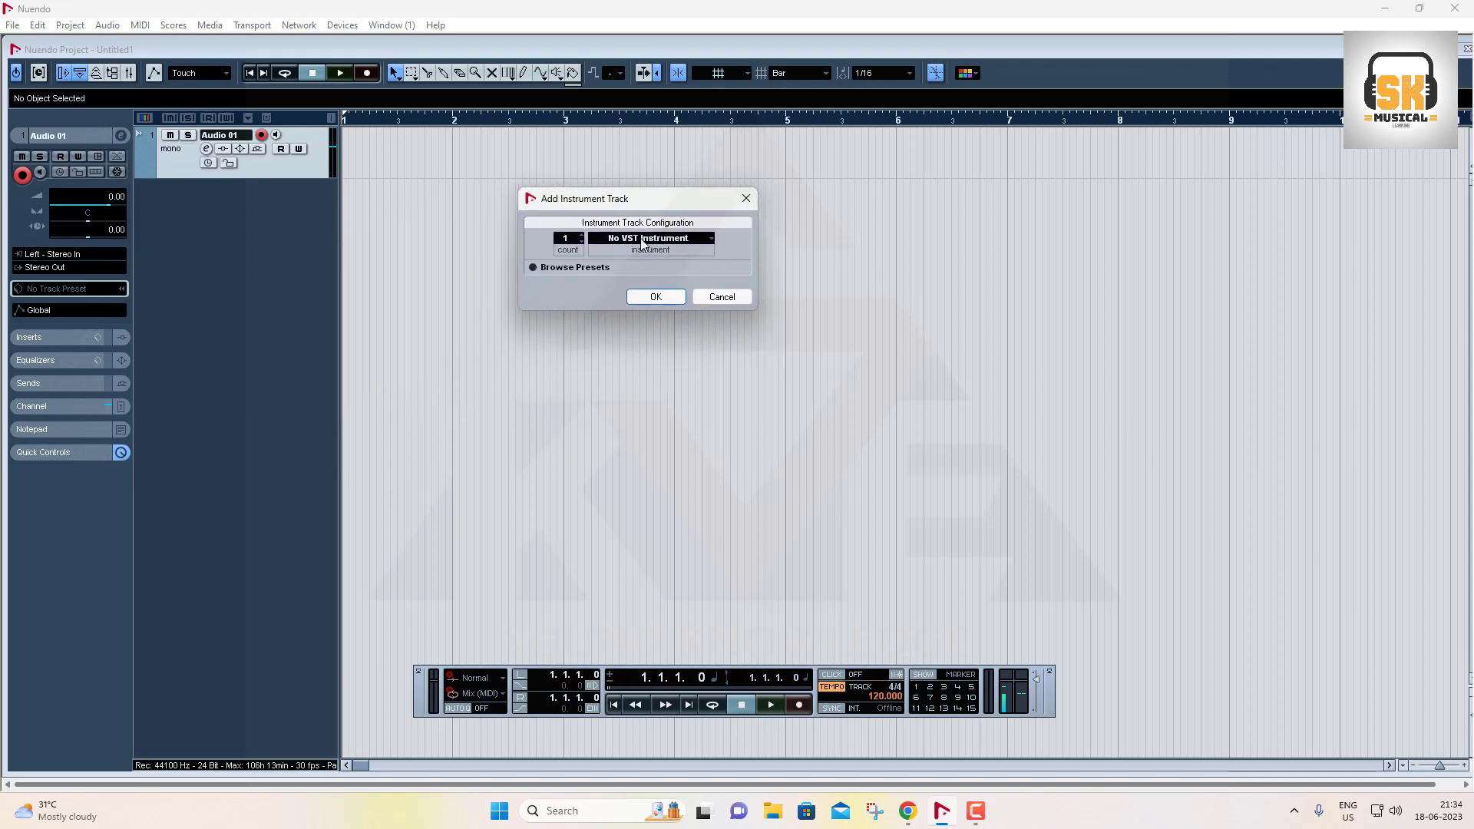
Create the instrument track with PS06 - Global as its VST instrument and increase the track's height
click(643, 243)
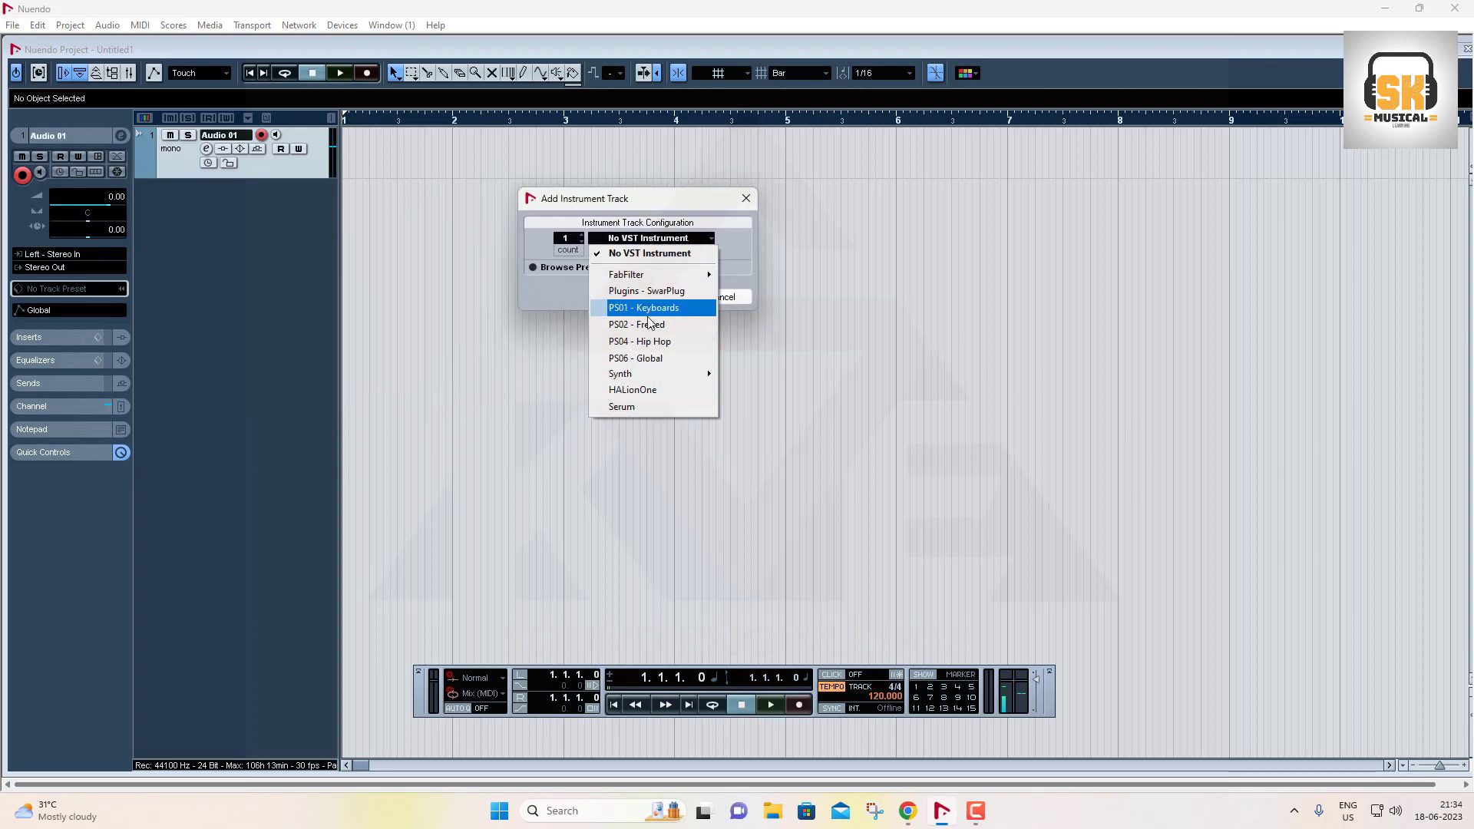
click(637, 358)
click(658, 296)
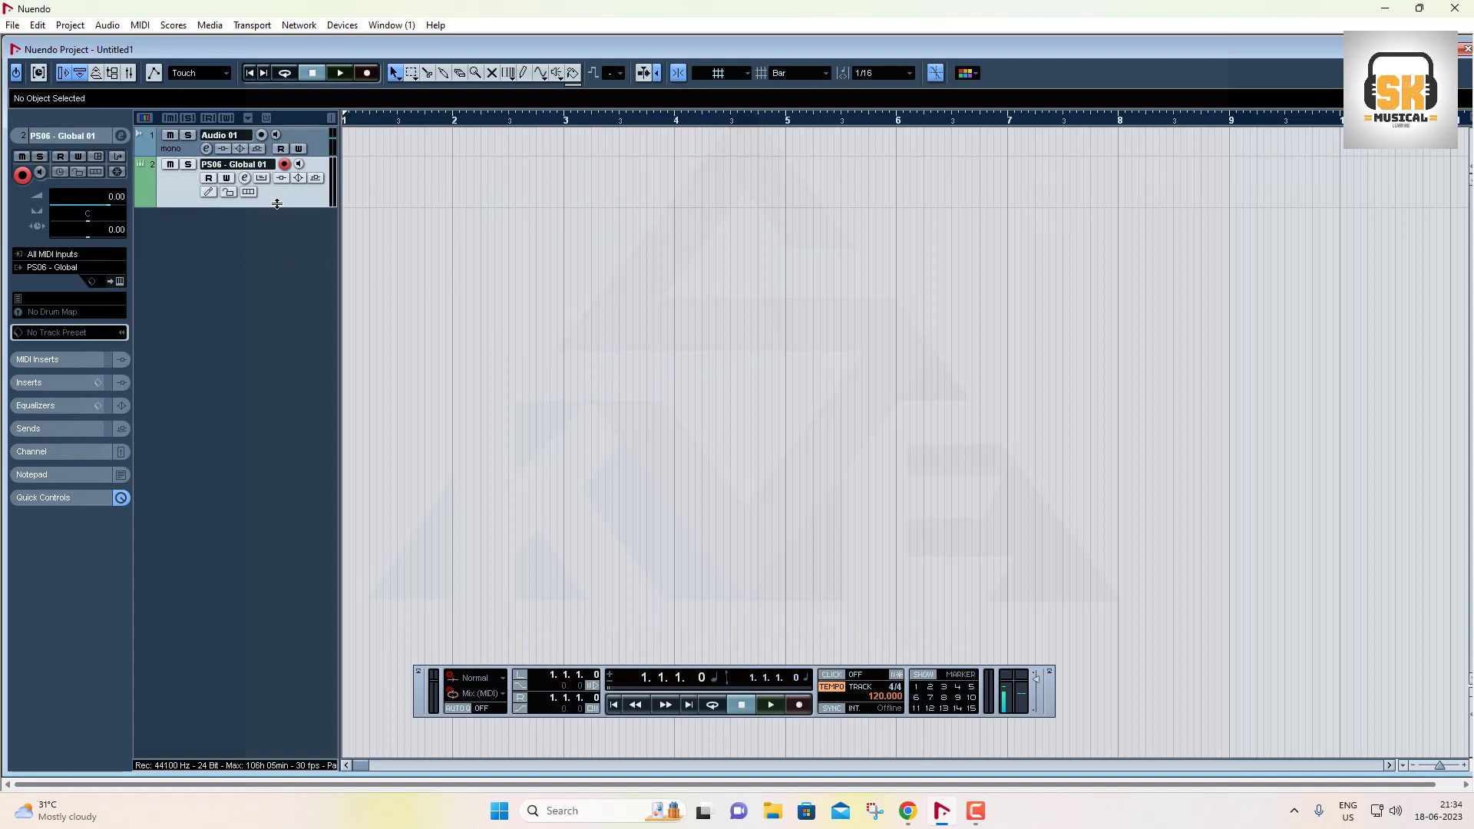
drag(277, 204, 264, 231)
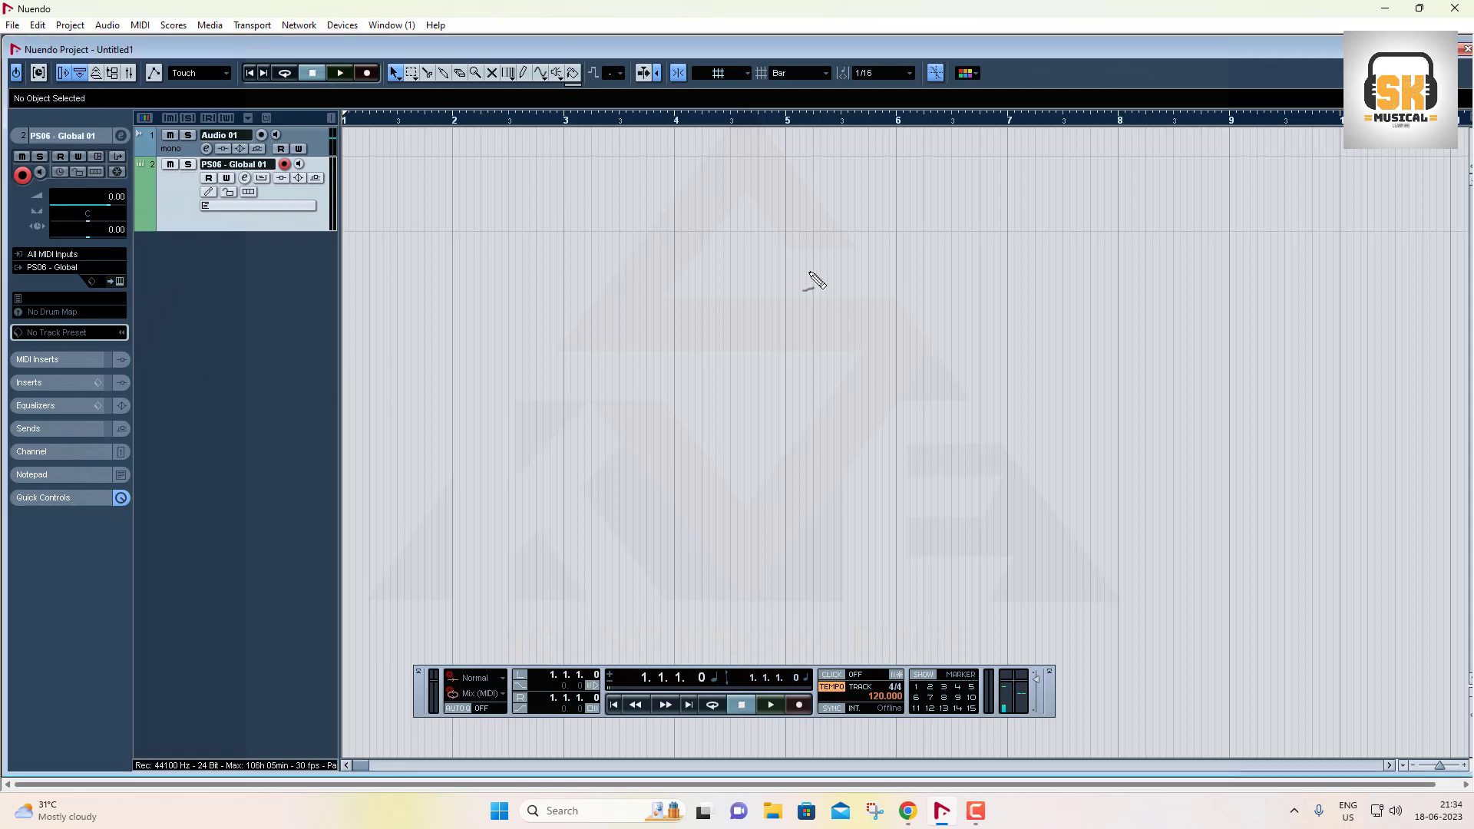
mouse_move(126, 257)
mouse_down()
mouse_move(105, 286)
mouse_move(129, 294)
mouse_move(130, 262)
mouse_move(386, 275)
mouse_move(377, 292)
mouse_up()
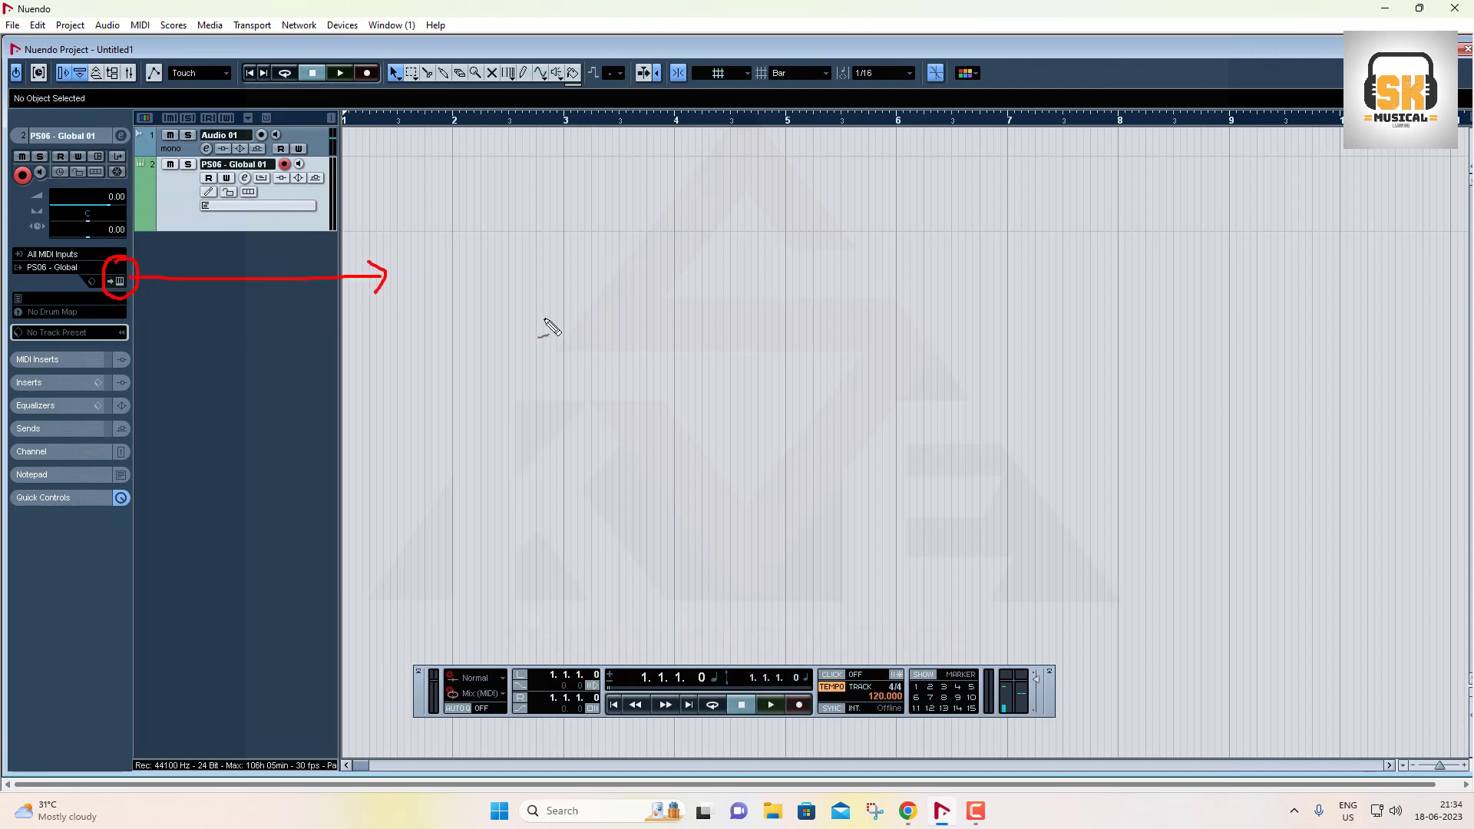
key(Escape)
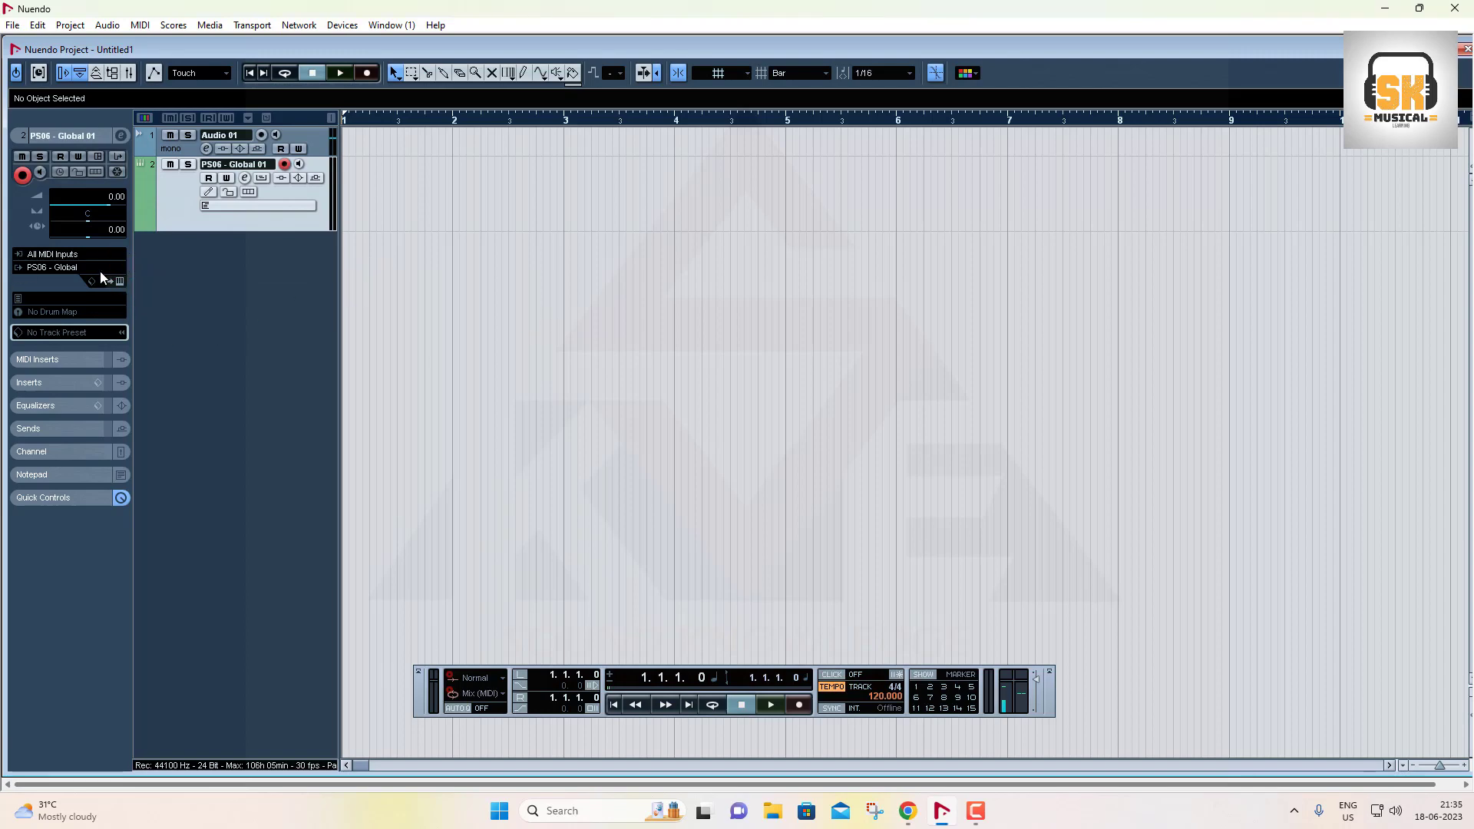
Open the PS06 - Global instrument editor, load the 1-Big GM Standard kit from 03-GM Drums, and close the editor
click(119, 281)
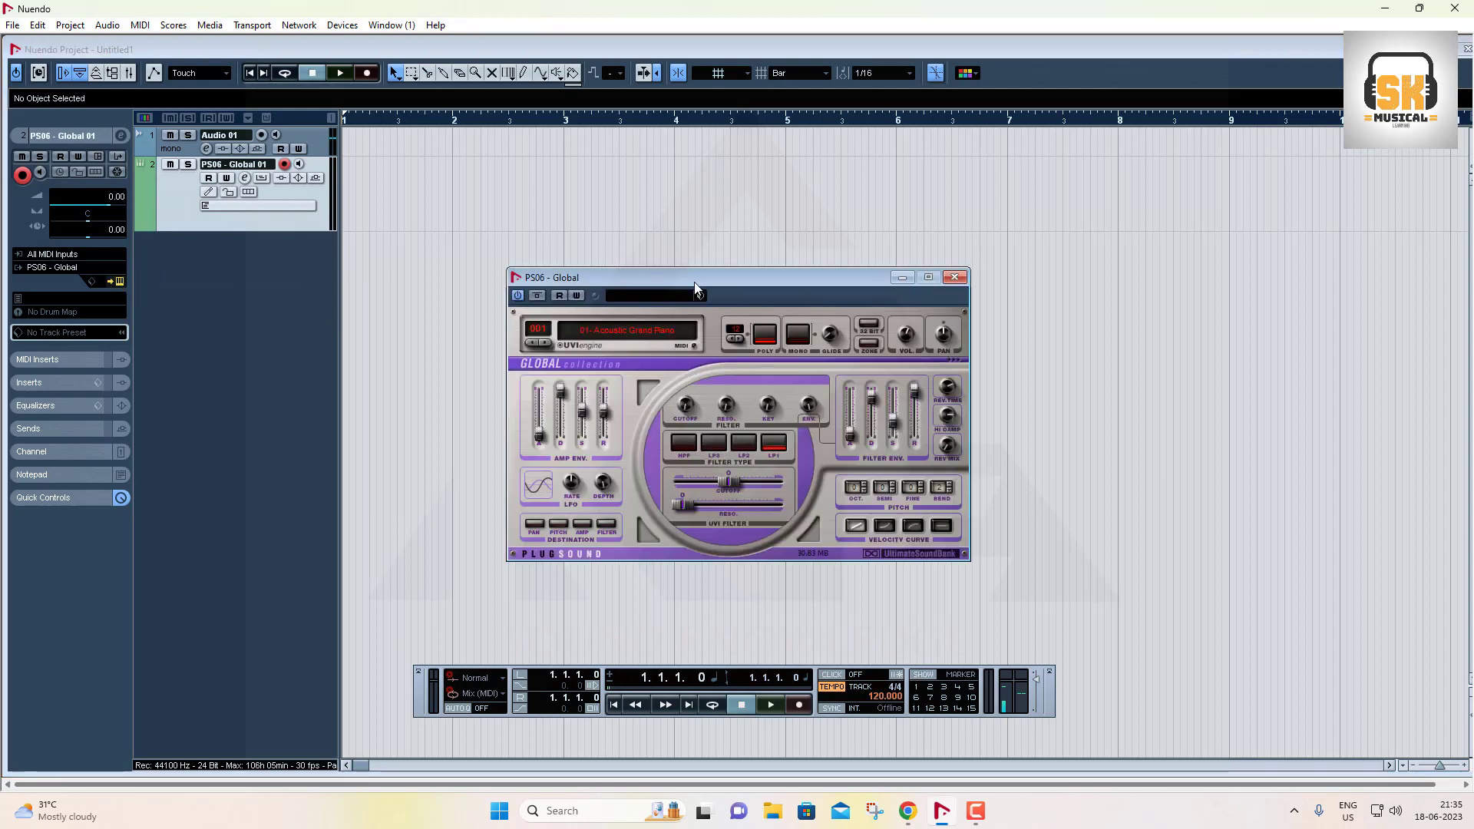
drag(695, 282, 714, 196)
click(648, 243)
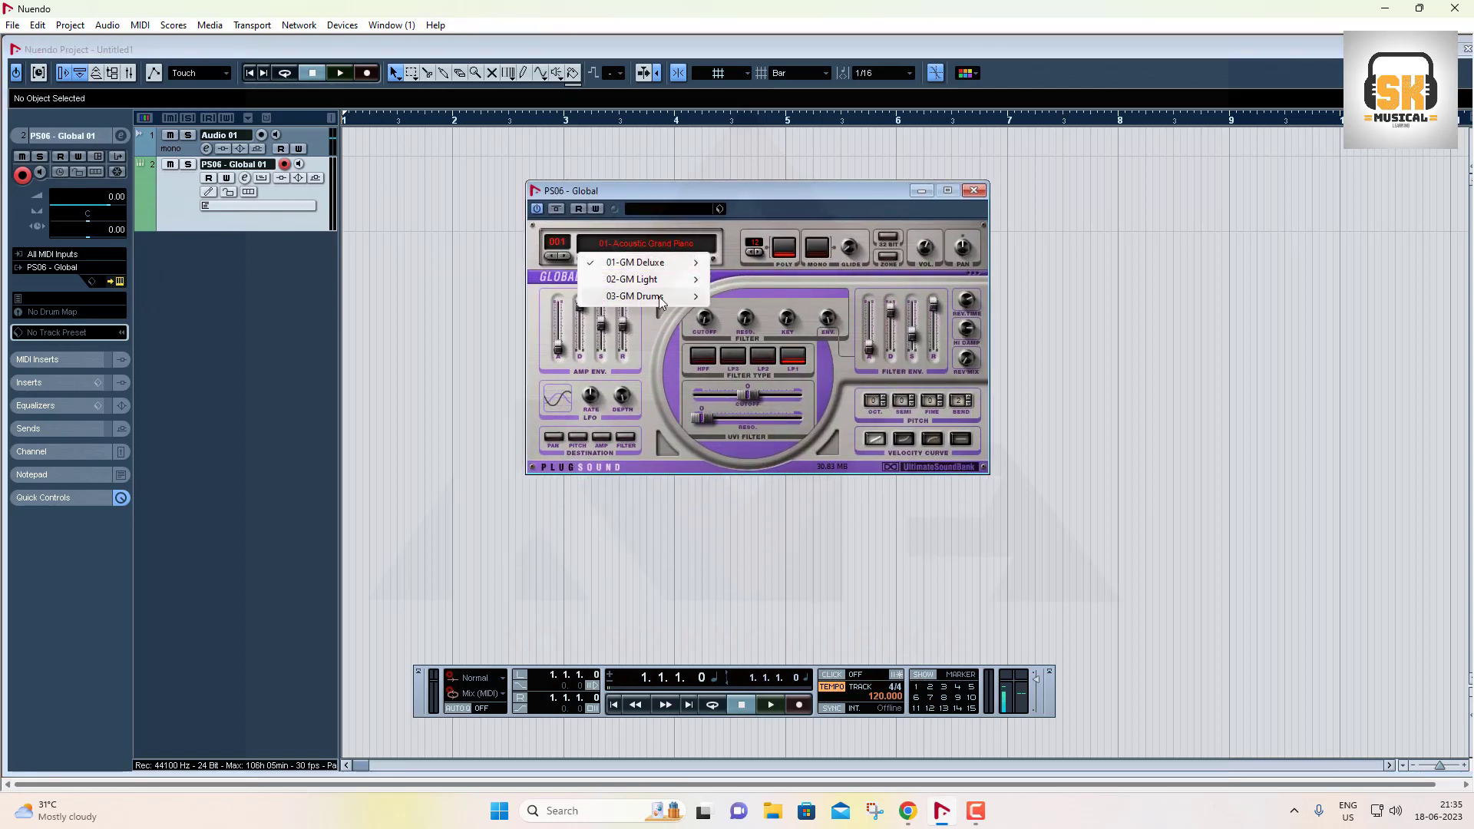
mouse_move(660, 298)
mouse_move(807, 296)
click(953, 300)
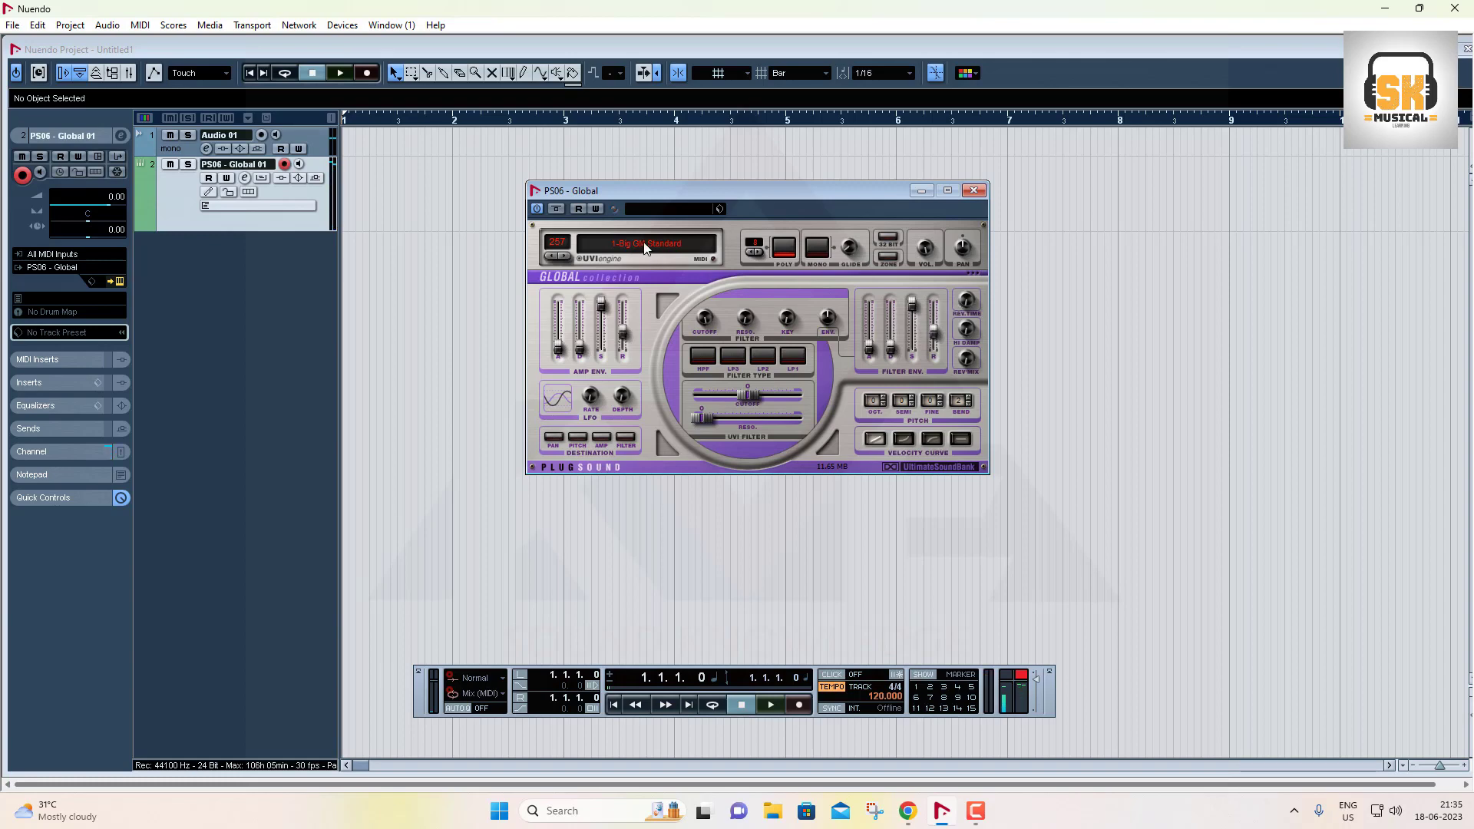
click(975, 192)
Set the left and right locators around the first bar, from 1.1.1.0 to 2.1.1.0
drag(367, 120, 318, 131)
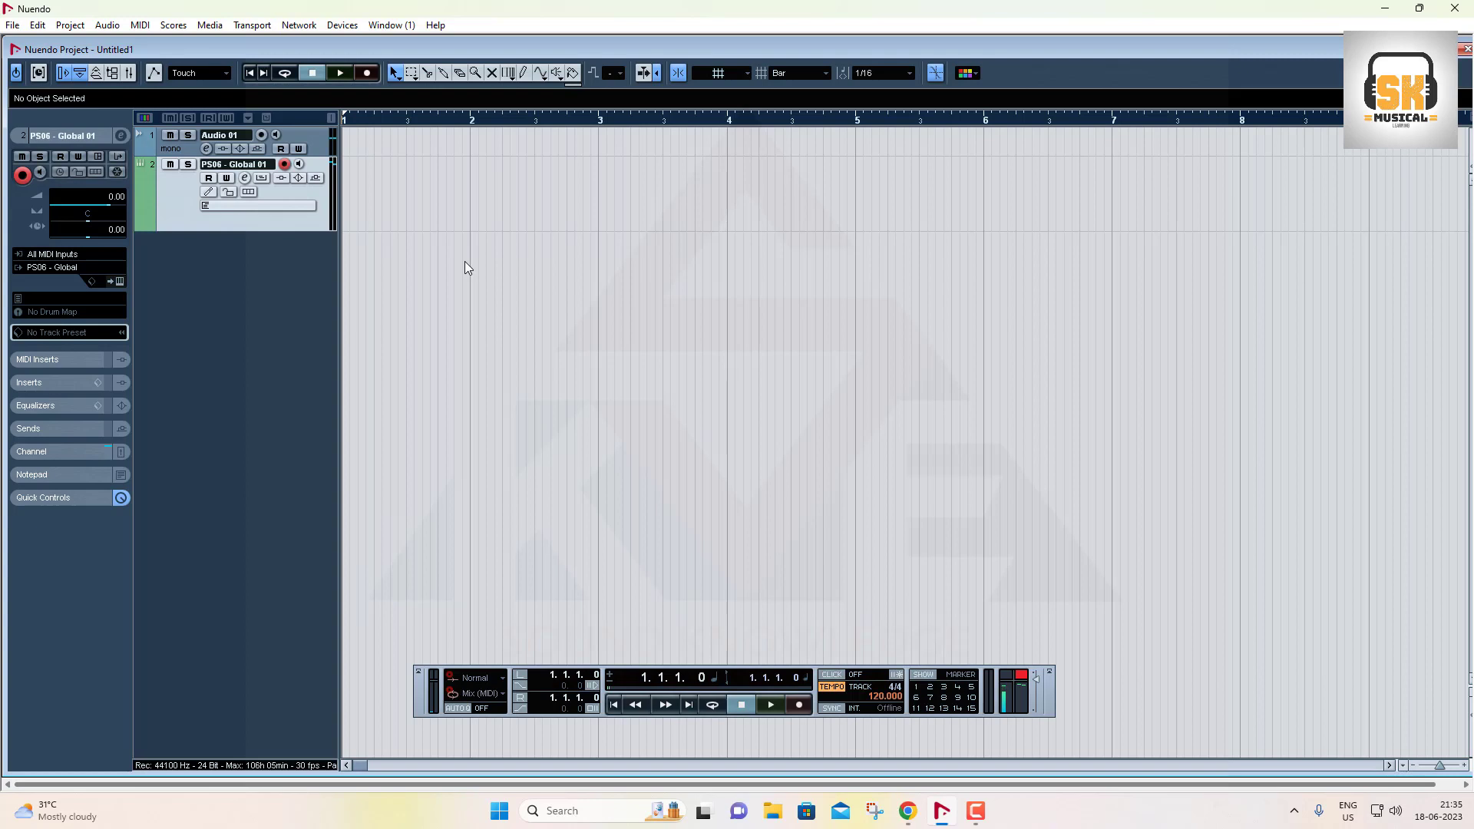
click(676, 74)
mouse_move(669, 57)
mouse_down()
mouse_move(669, 91)
mouse_move(697, 72)
mouse_move(668, 56)
mouse_move(717, 170)
mouse_move(744, 176)
mouse_move(742, 154)
mouse_up()
key(Escape)
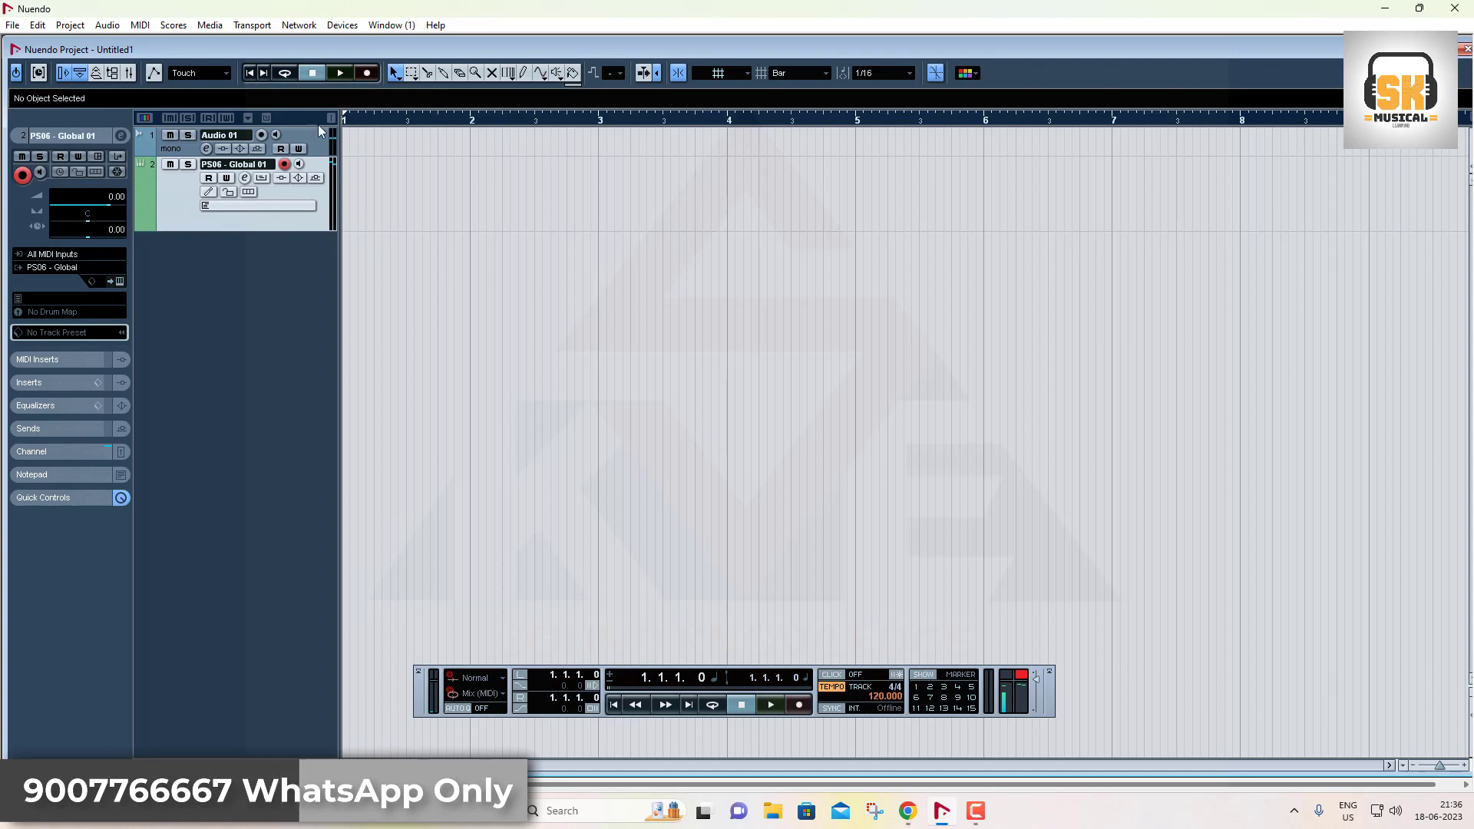
mouse_move(344, 119)
mouse_down()
mouse_move(591, 121)
mouse_move(448, 120)
mouse_up()
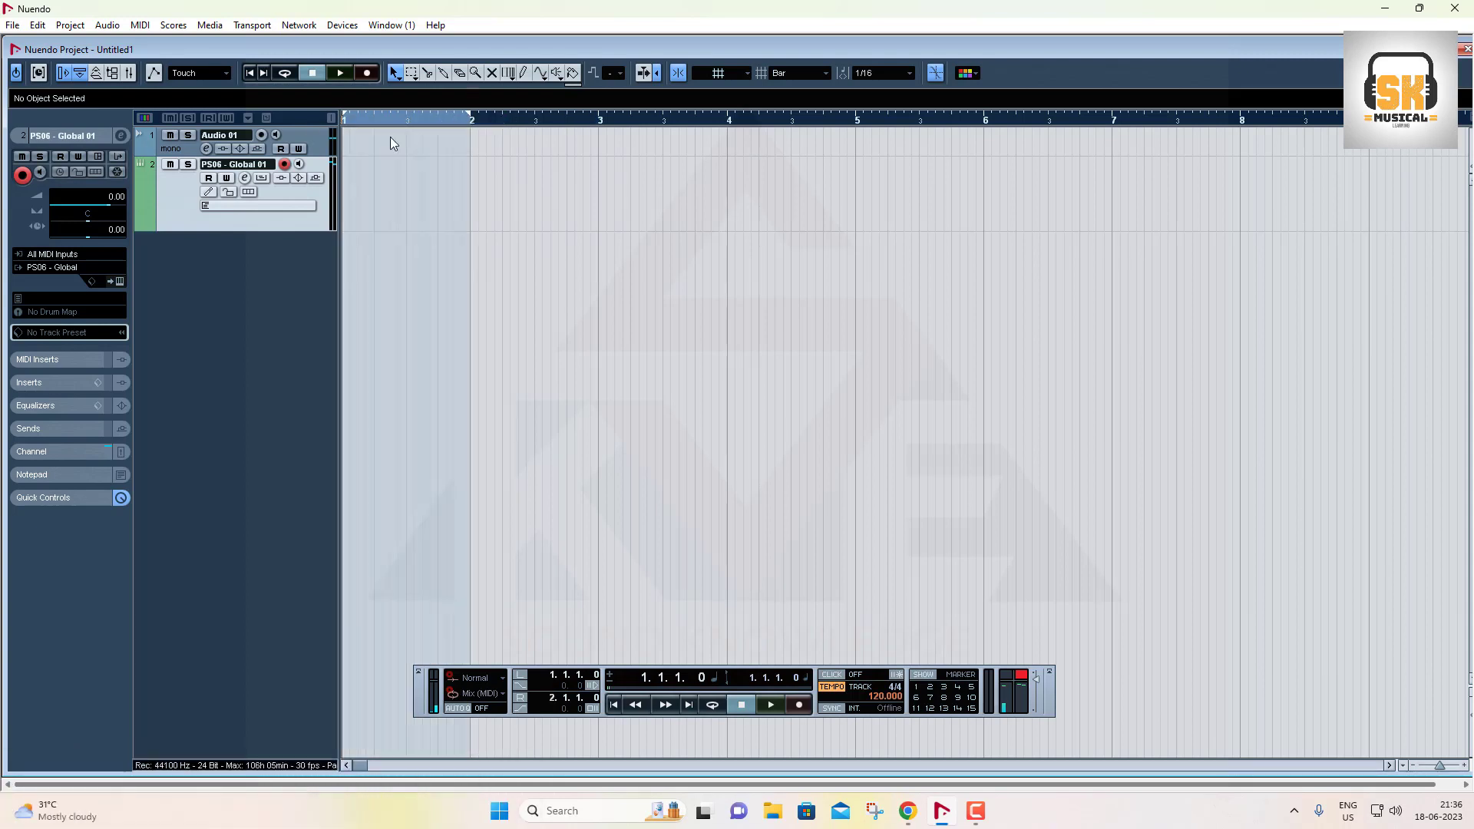
Turn on cycle, the metronome click and the precount, testing the click by looping the first bar
click(712, 705)
drag(361, 121, 316, 139)
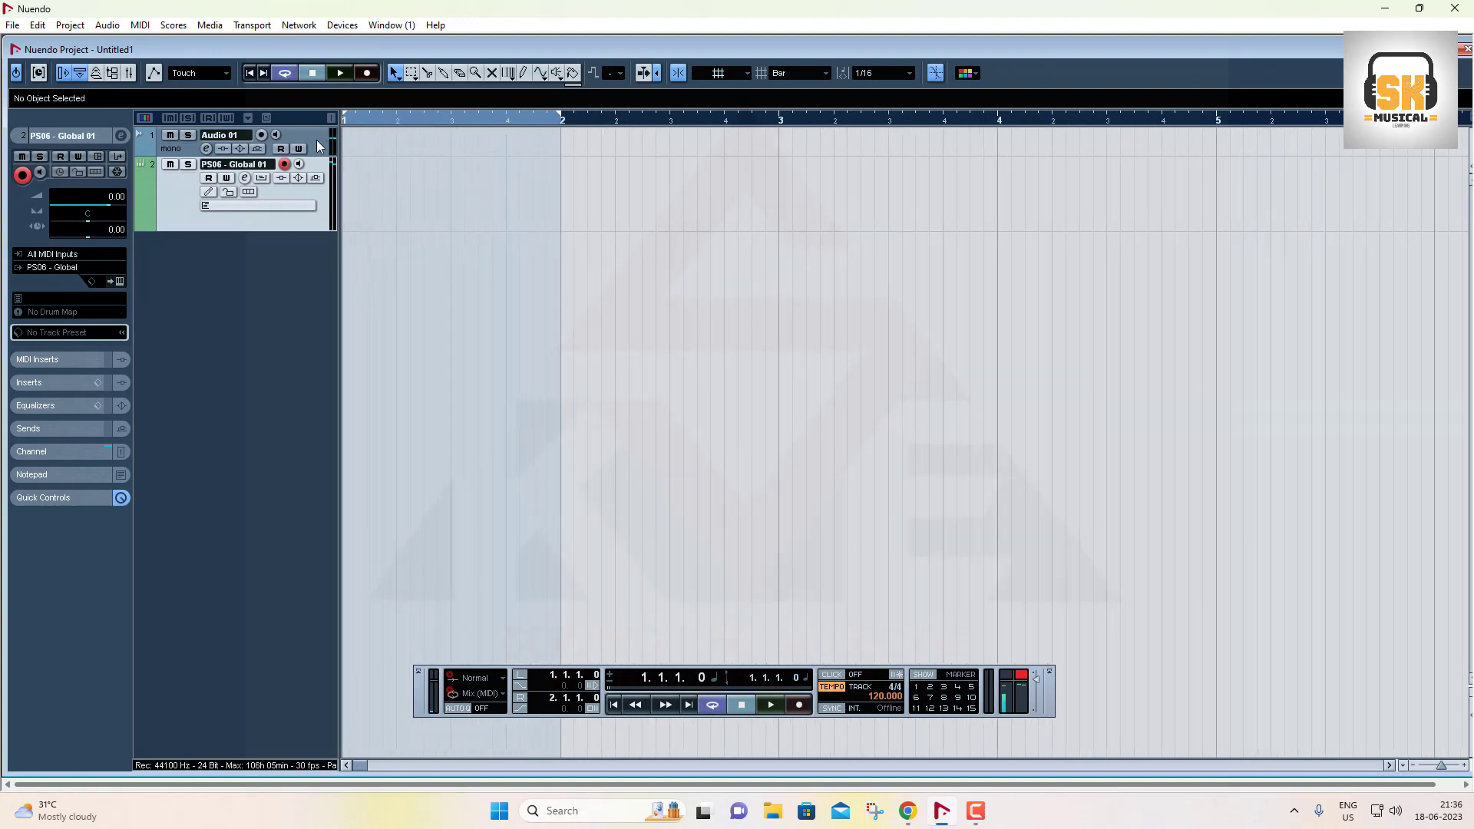
click(833, 674)
key(space)
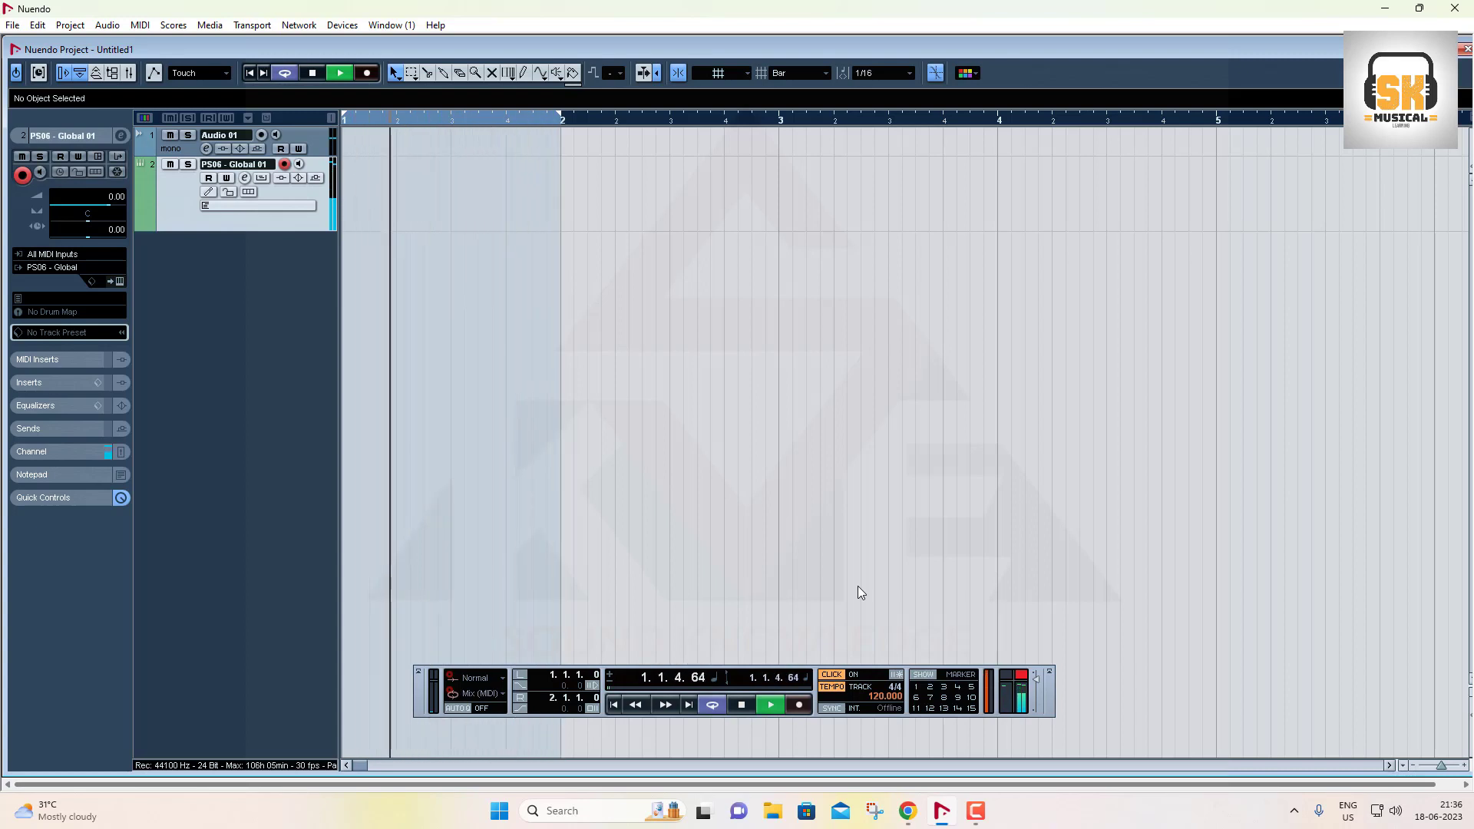
key(space)
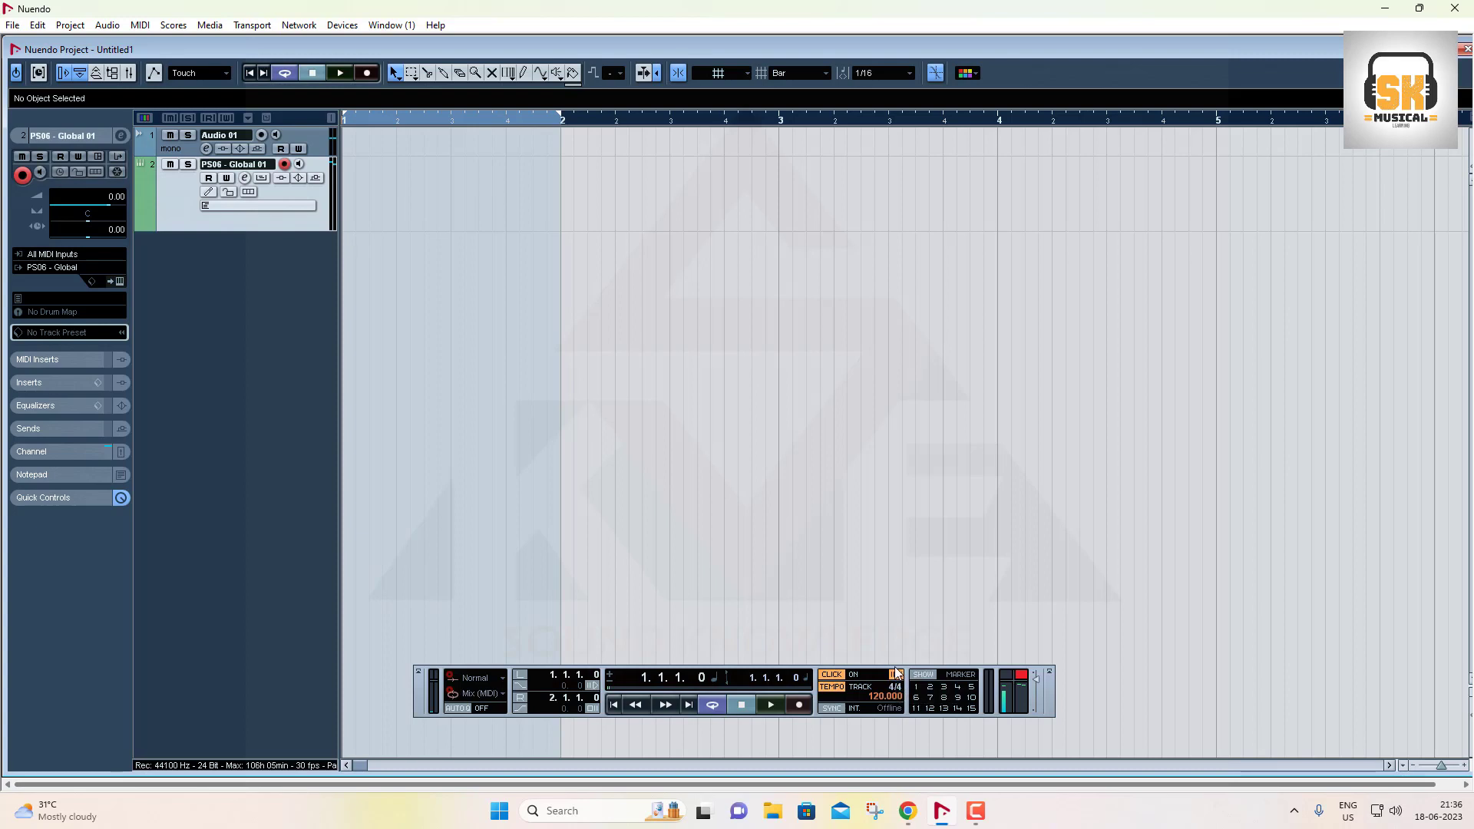
Record a one-bar kick and snare pattern of C1 and D1 notes on the PS06 - Global 01 track
click(799, 705)
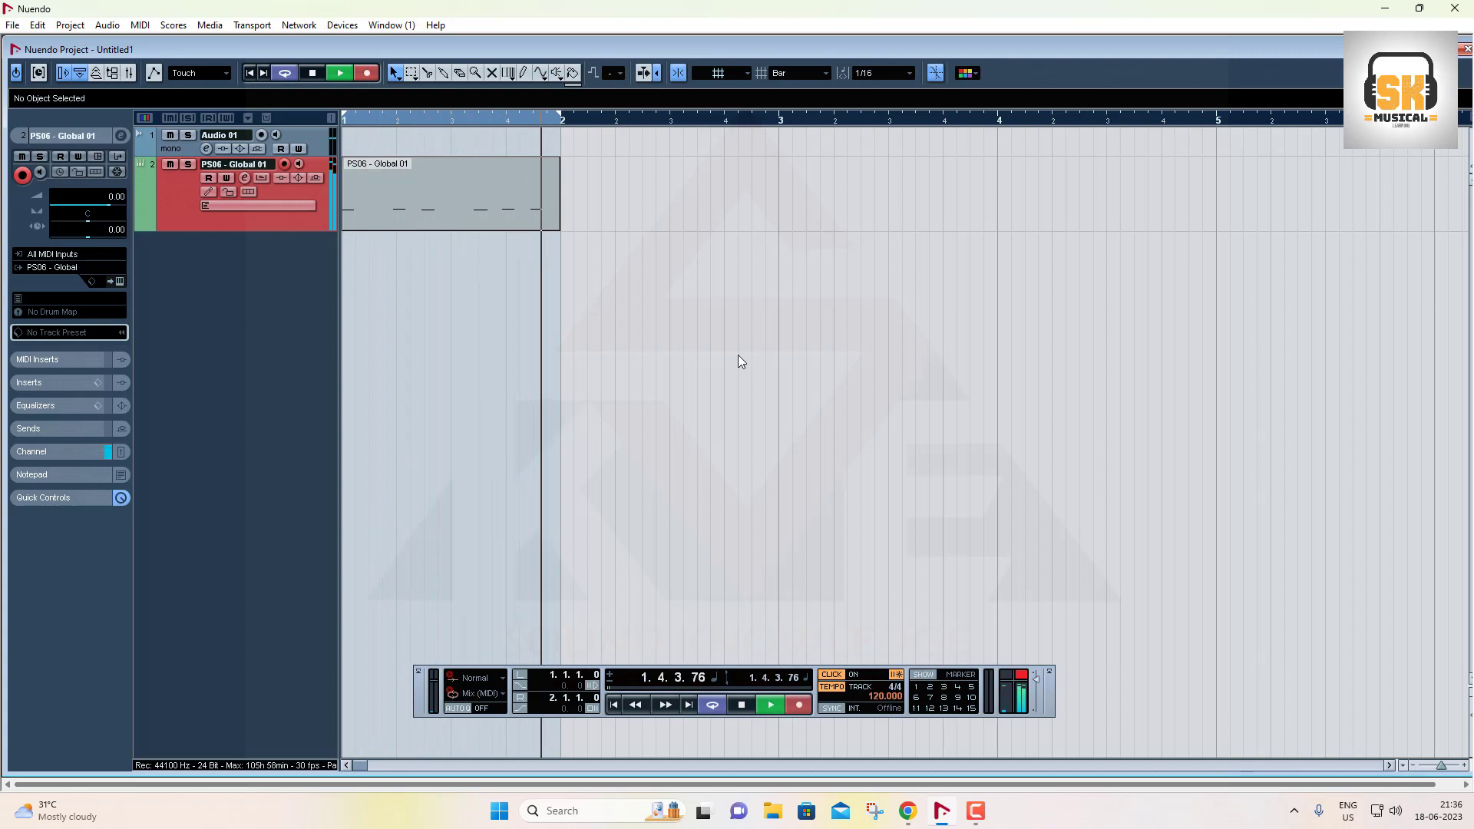
key(space)
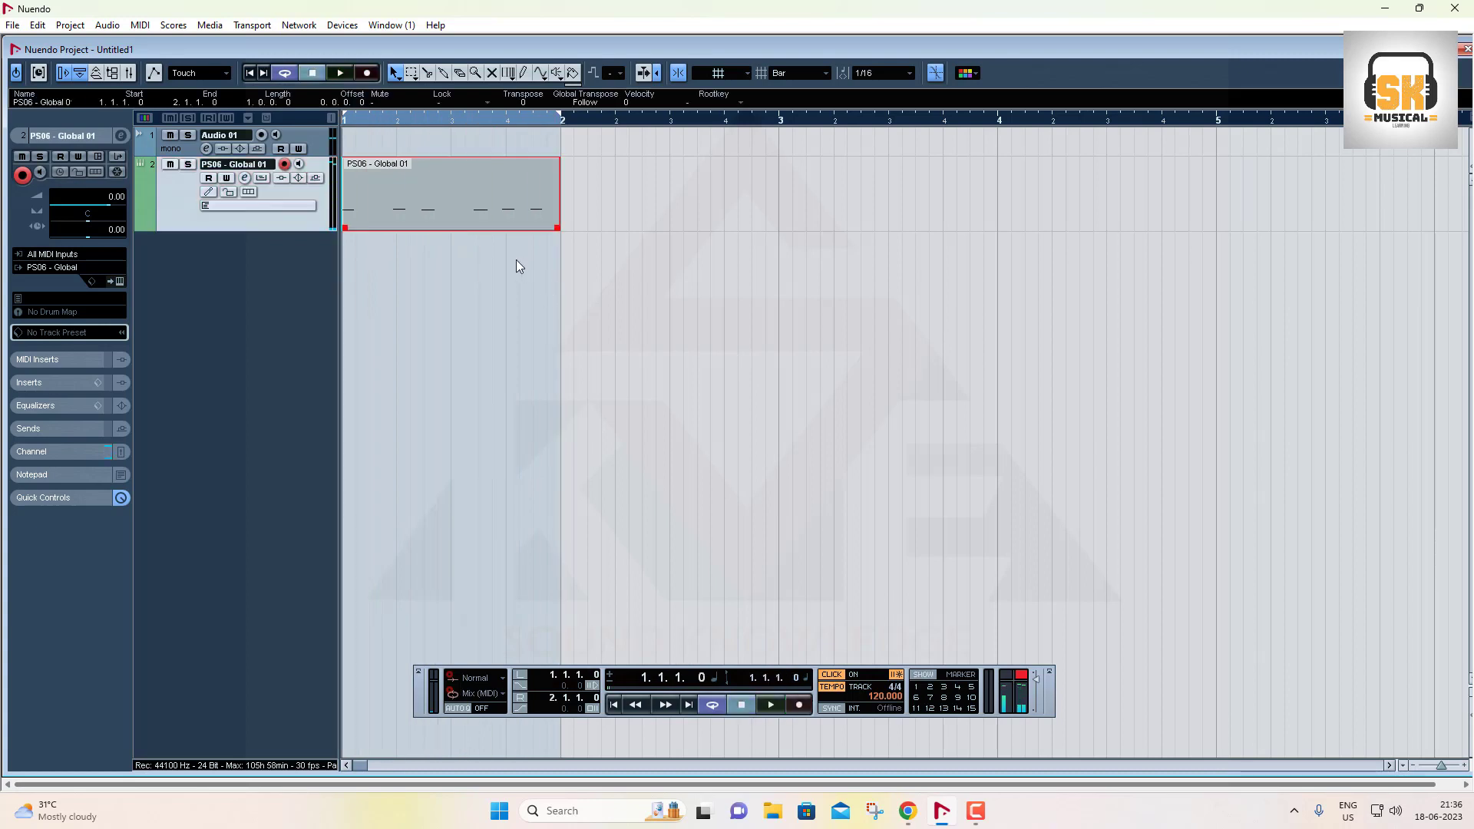
Open the recorded kick and snare part in the Key Editor and select all its notes
double_click(463, 213)
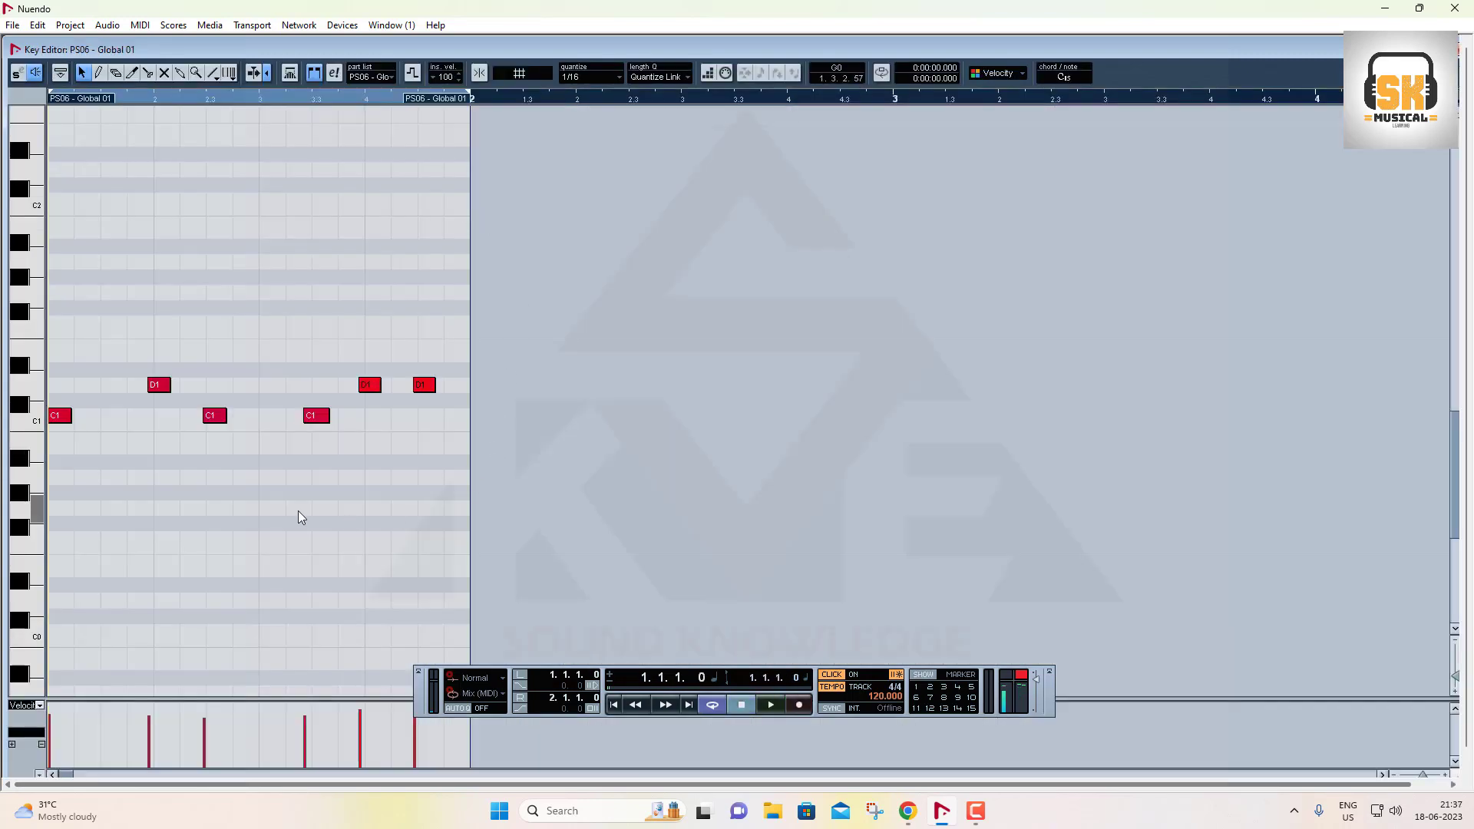
drag(119, 340, 461, 493)
click(145, 100)
drag(144, 104, 132, 148)
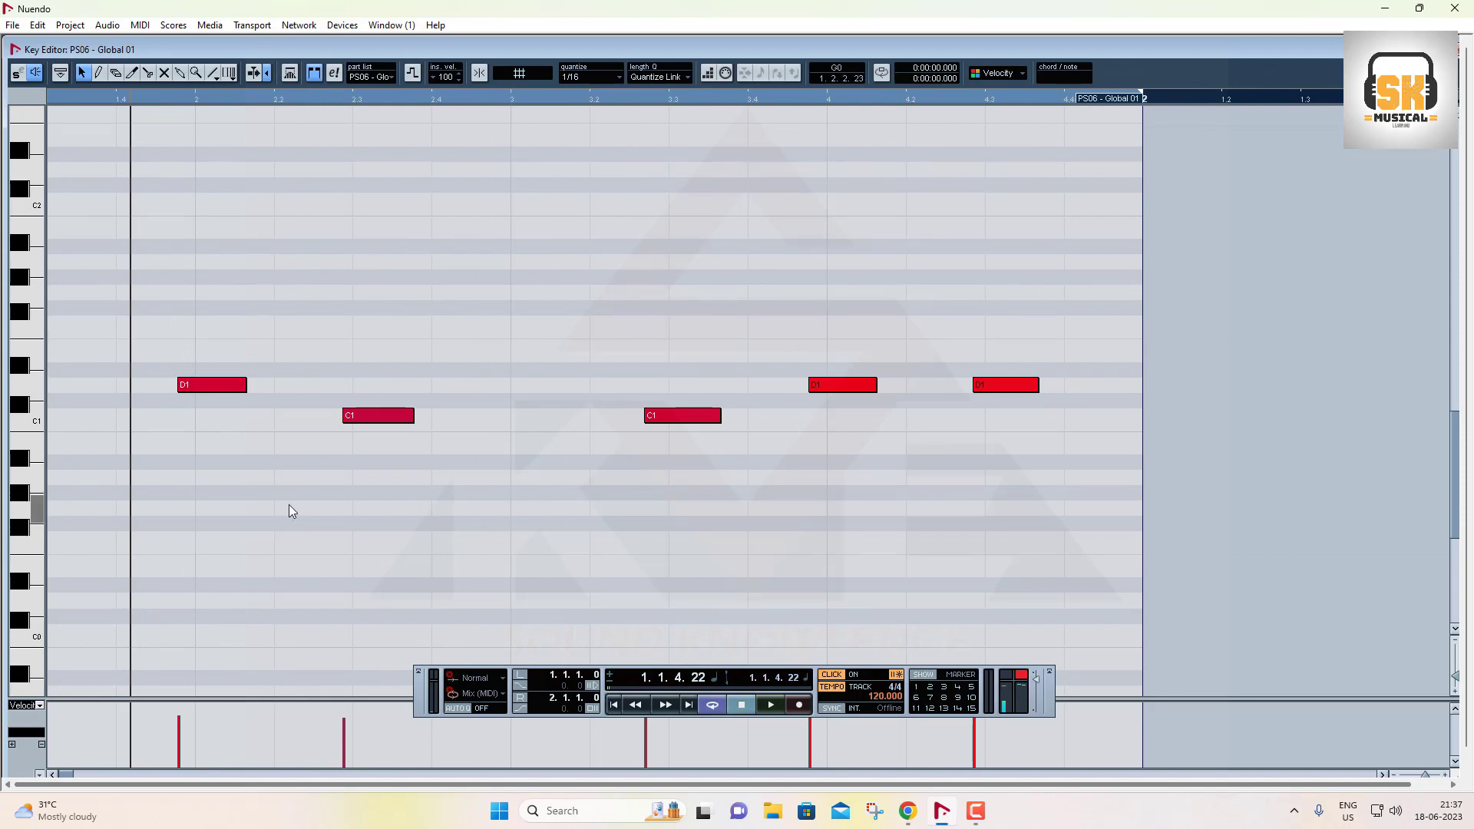
key(ctrl+a)
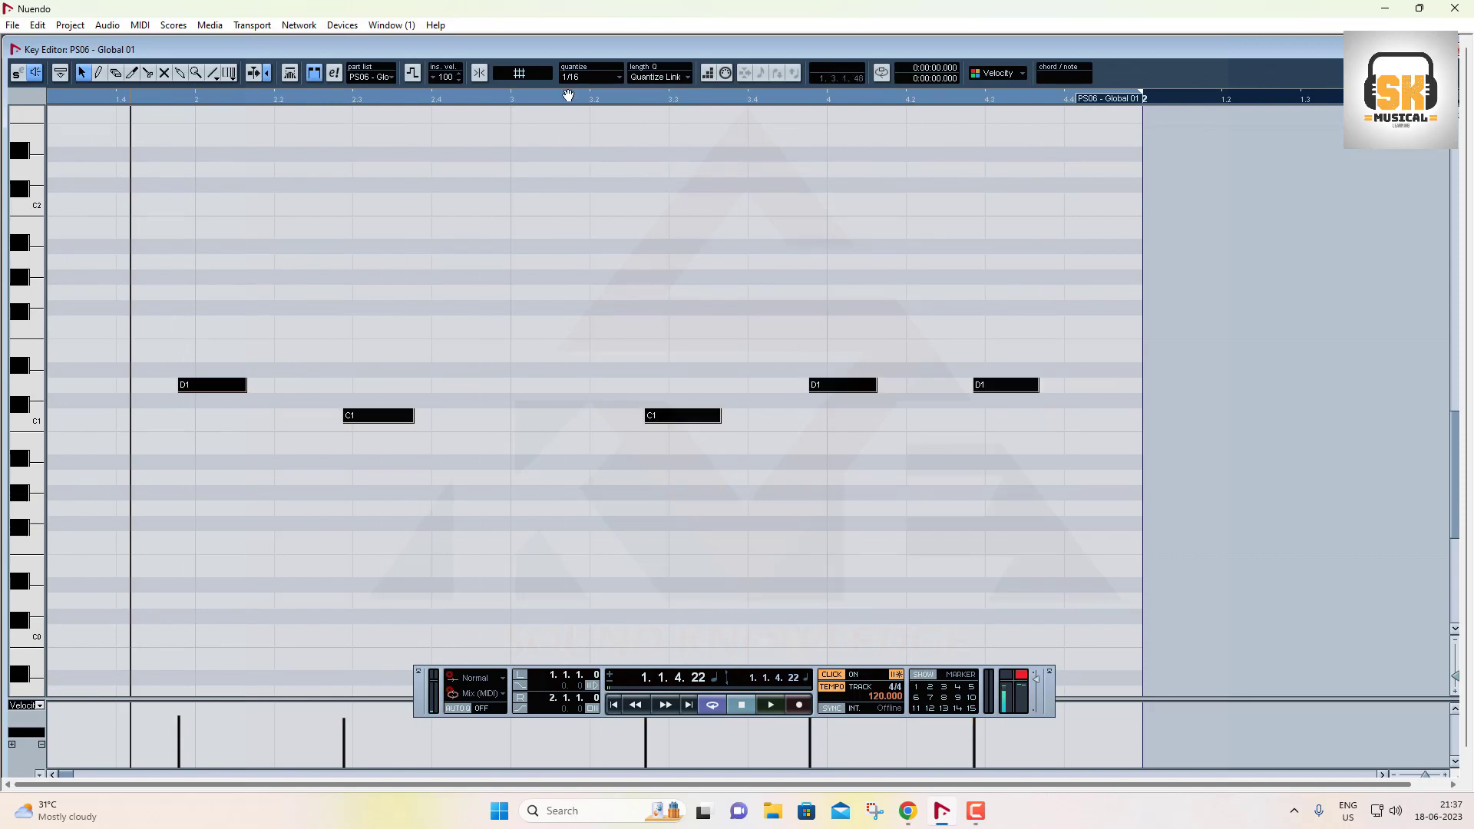
right_click(395, 419)
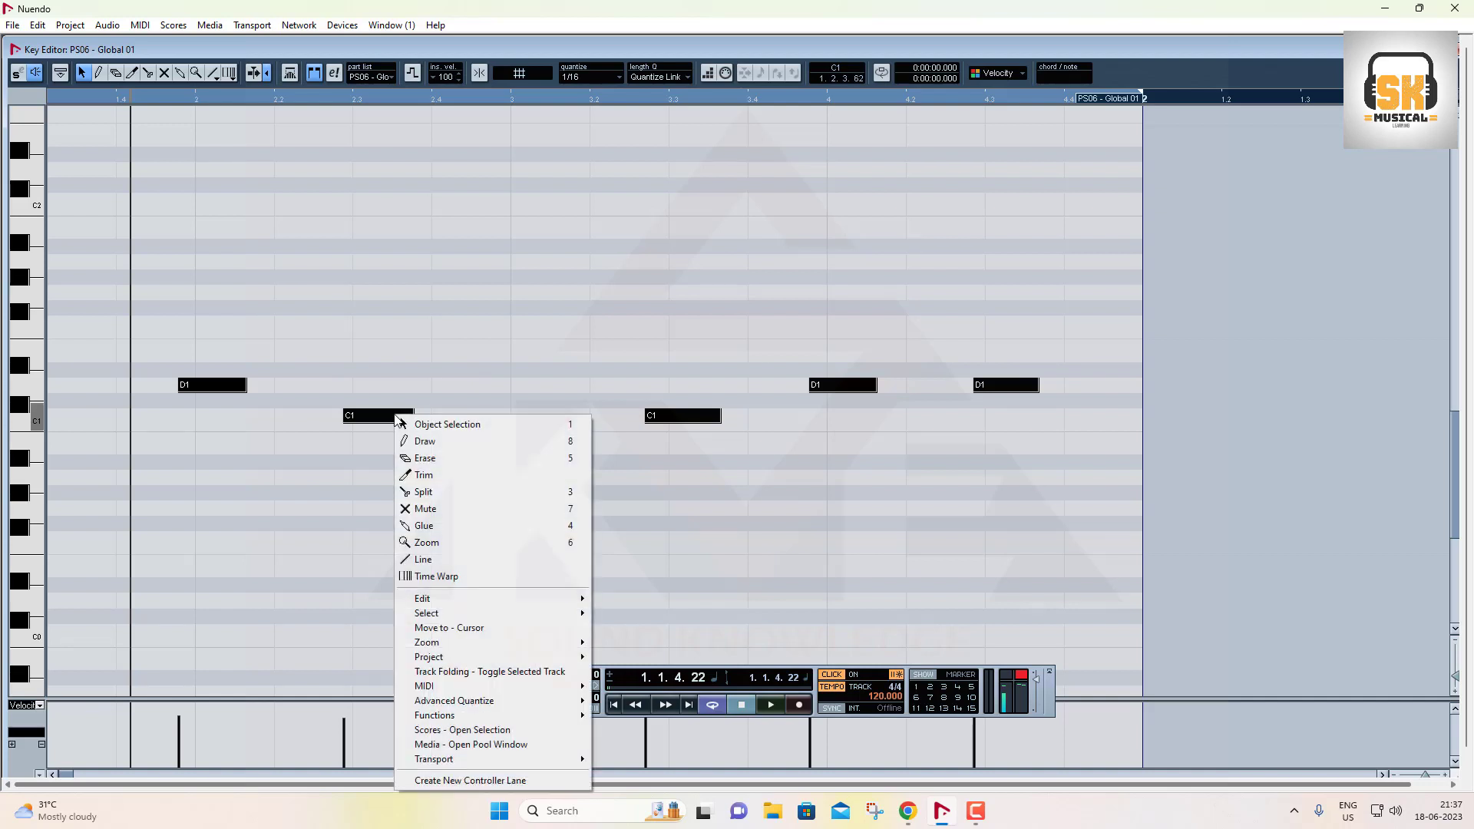
mouse_move(457, 691)
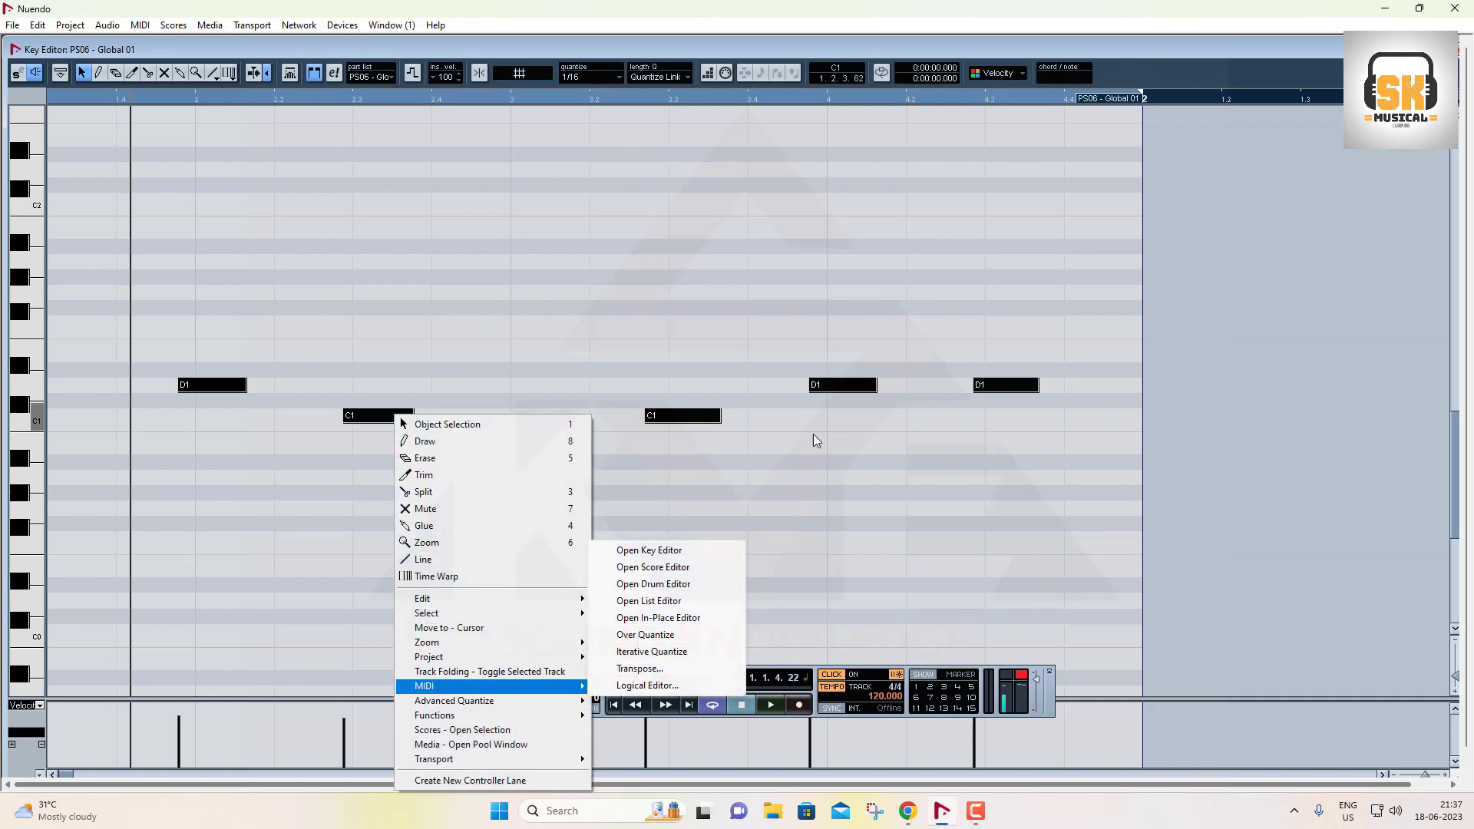
click(837, 570)
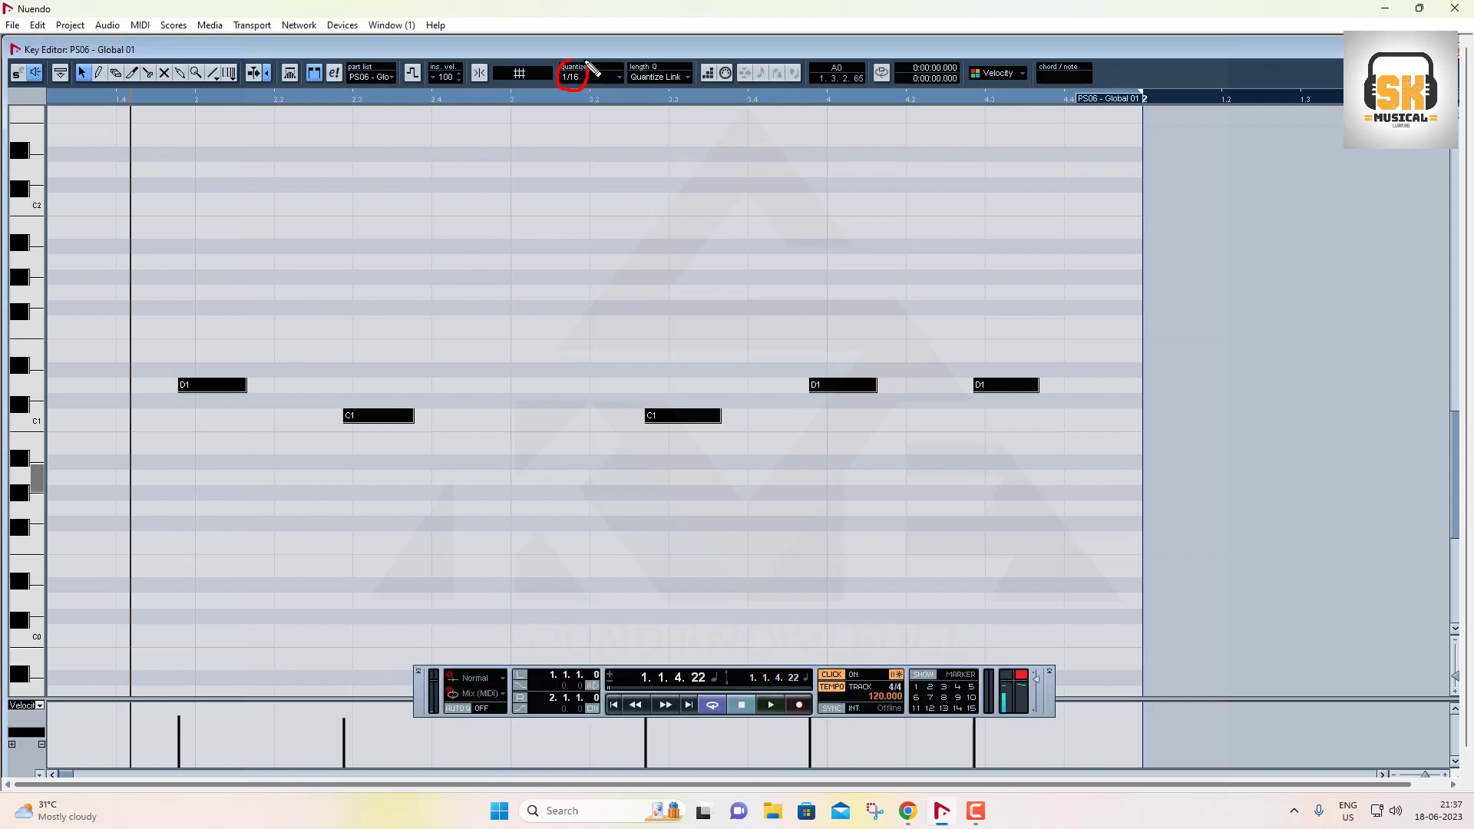
drag(628, 90, 690, 98)
mouse_move(574, 84)
mouse_down()
mouse_move(621, 66)
mouse_move(707, 127)
mouse_up()
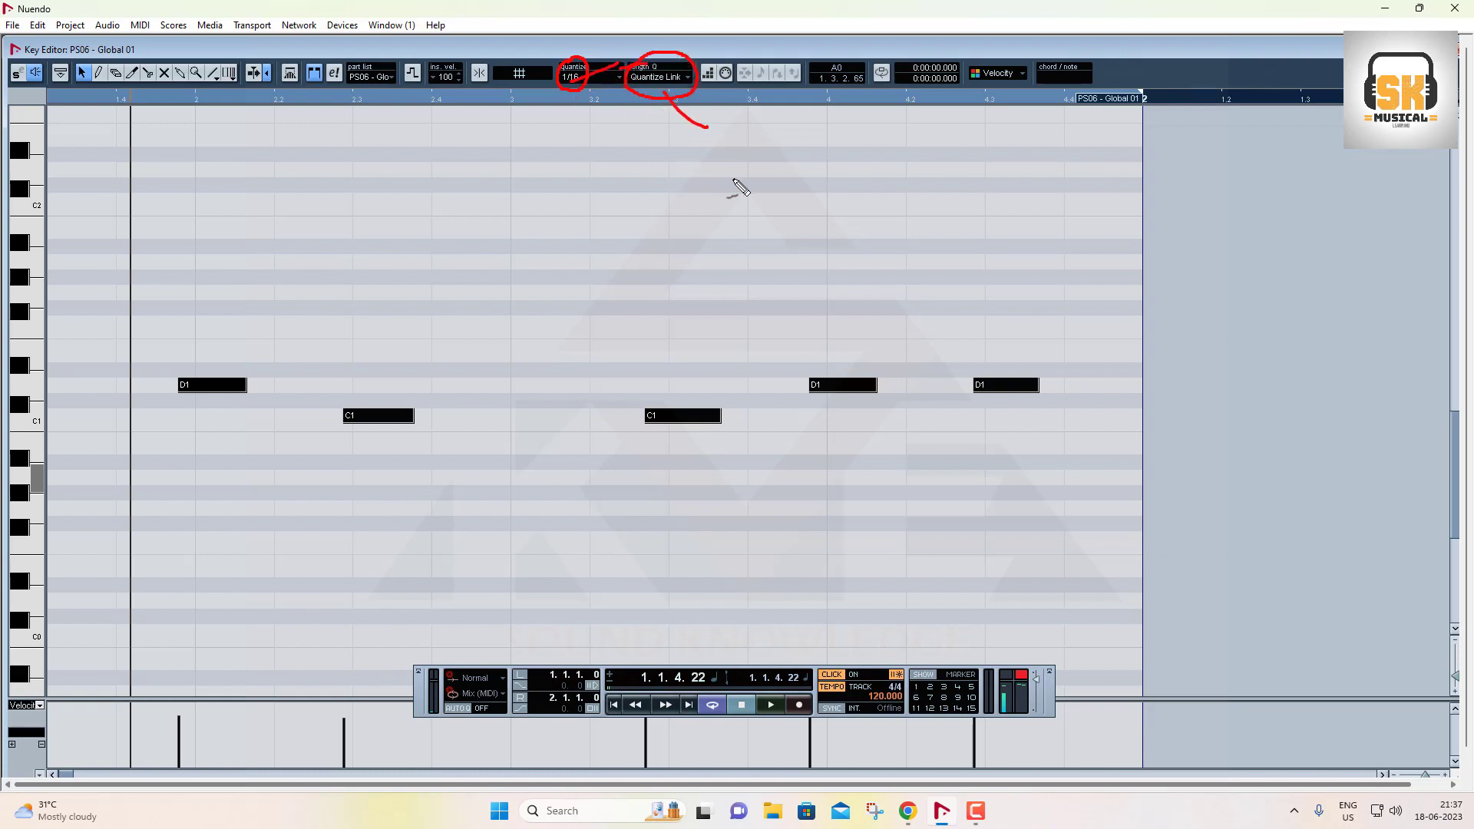
key(Escape)
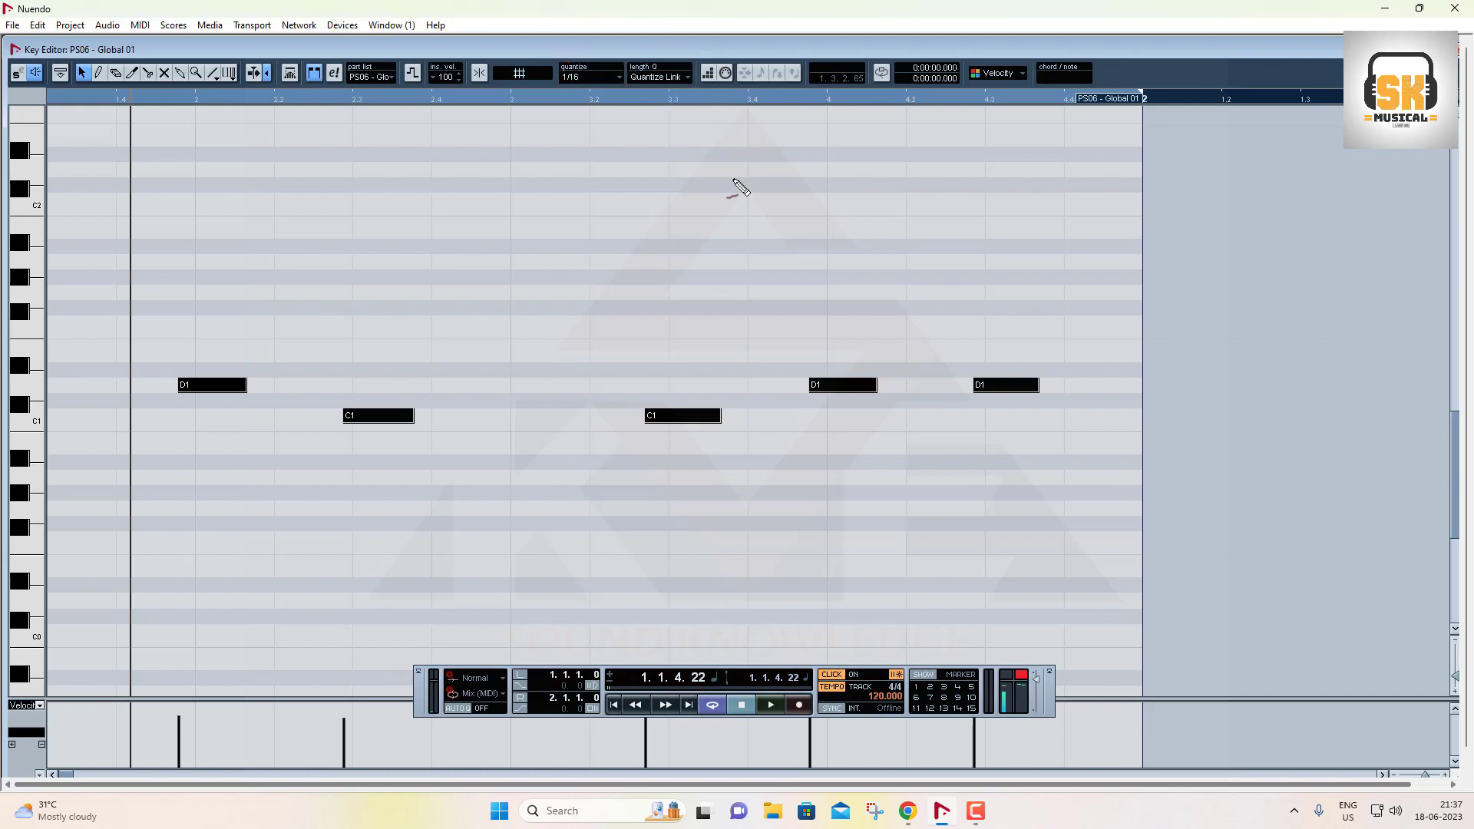
Set the length quantize to 1/16 and quantize the selected kick and snare notes to the 1/16 grid
click(663, 73)
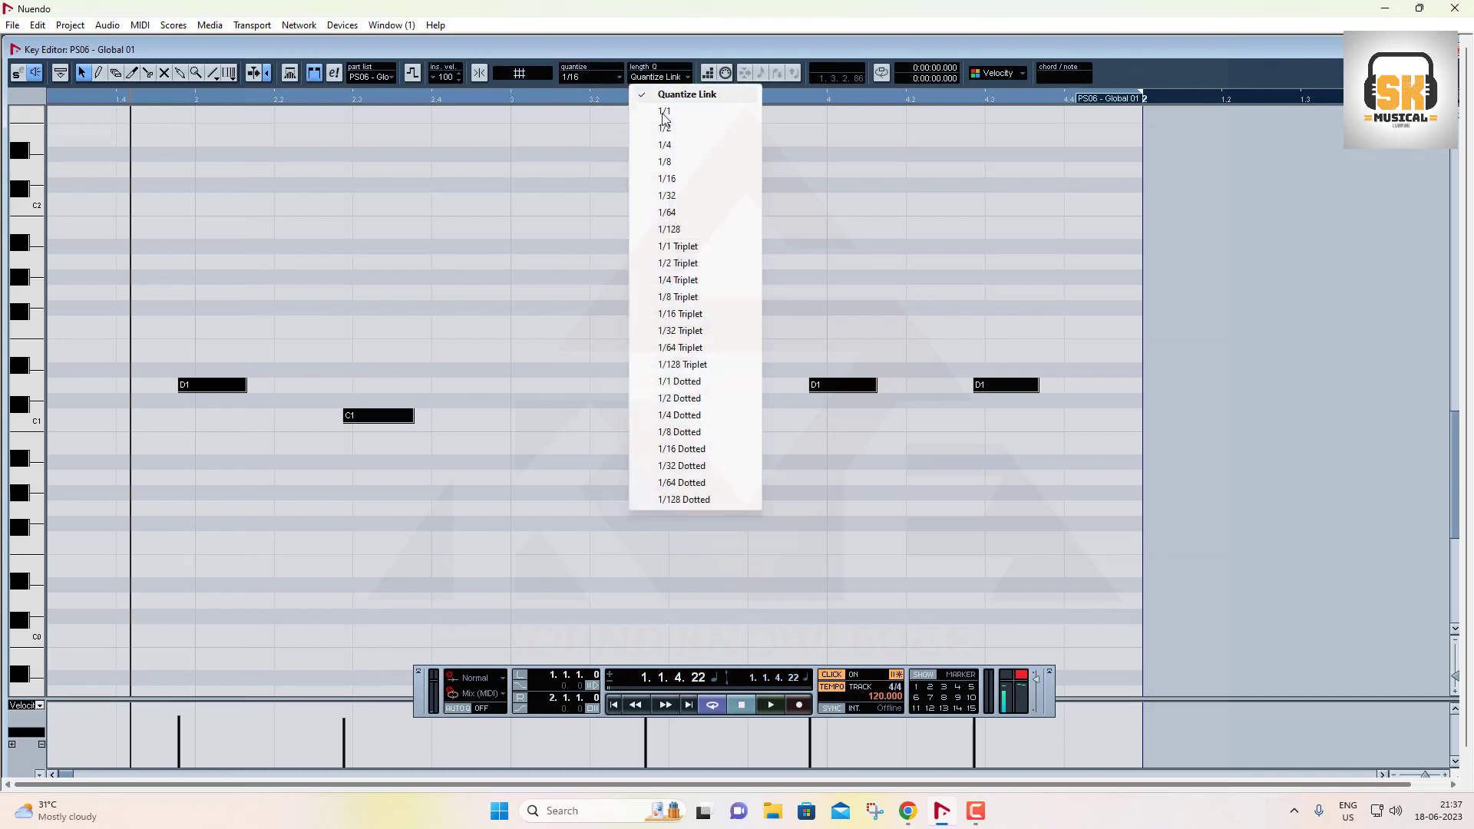
click(664, 182)
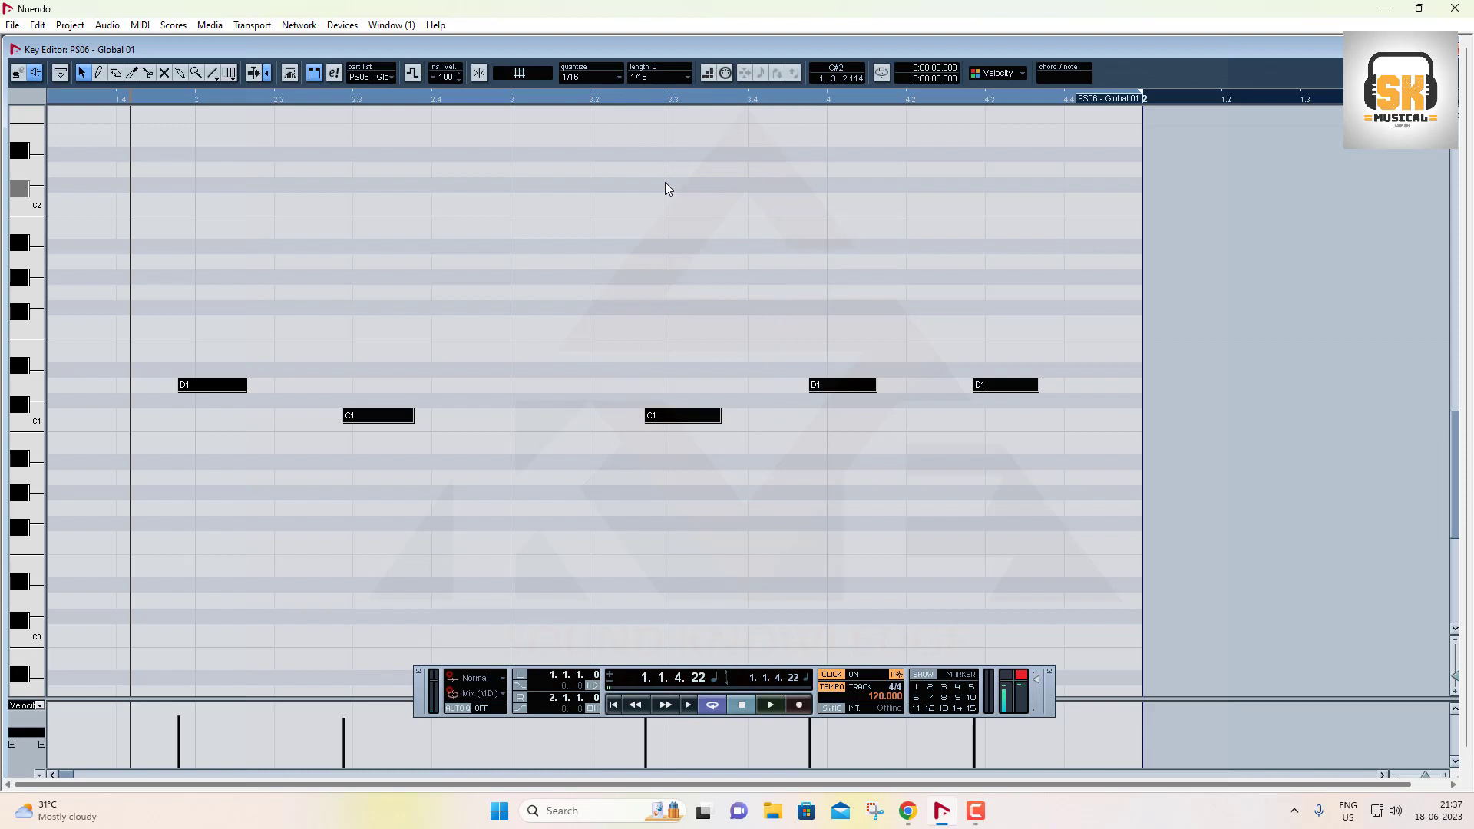
key(q)
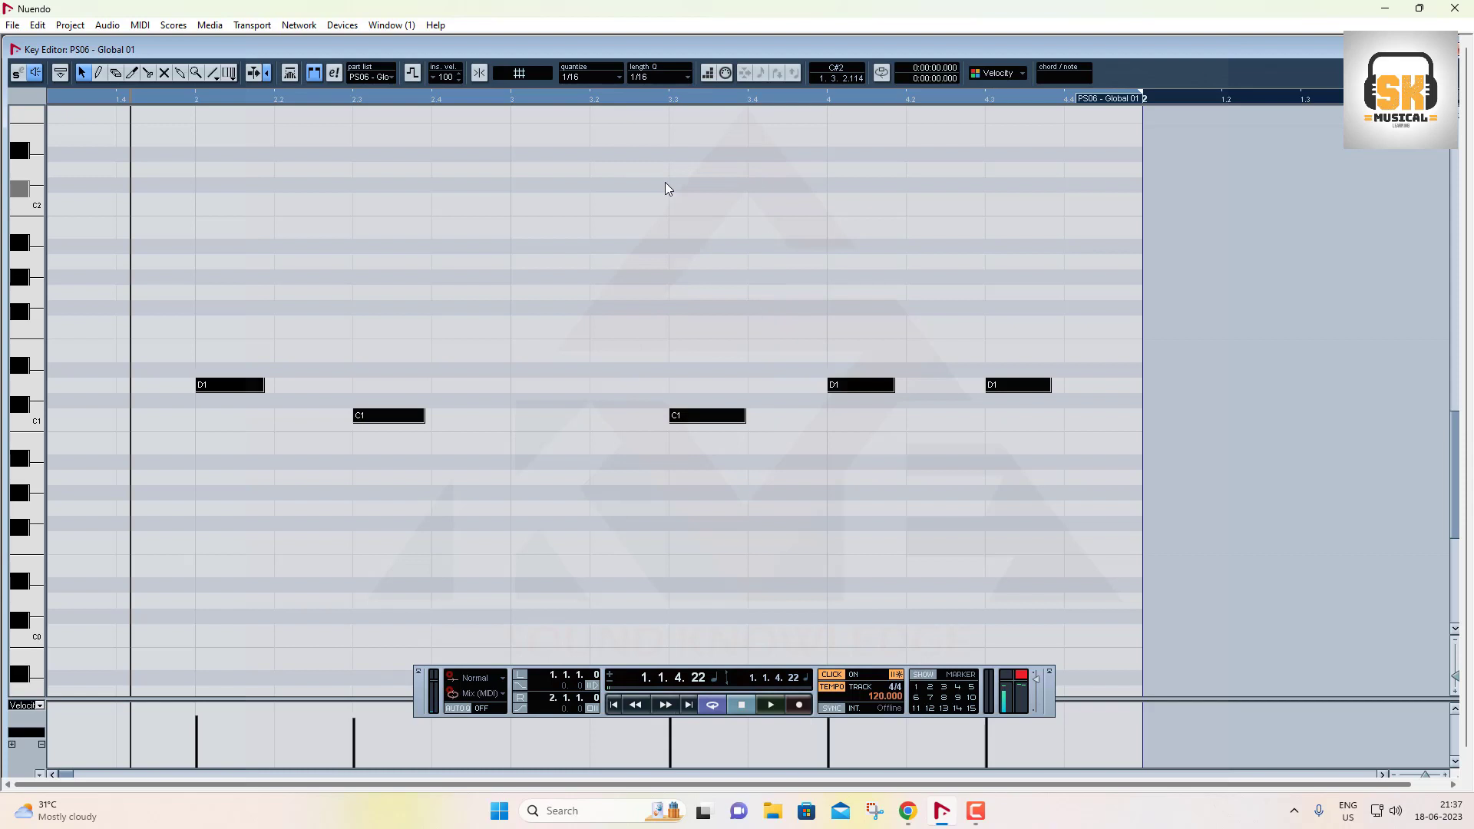
Play back the quantized kick and snare pattern, and close the Key Editor
key(space)
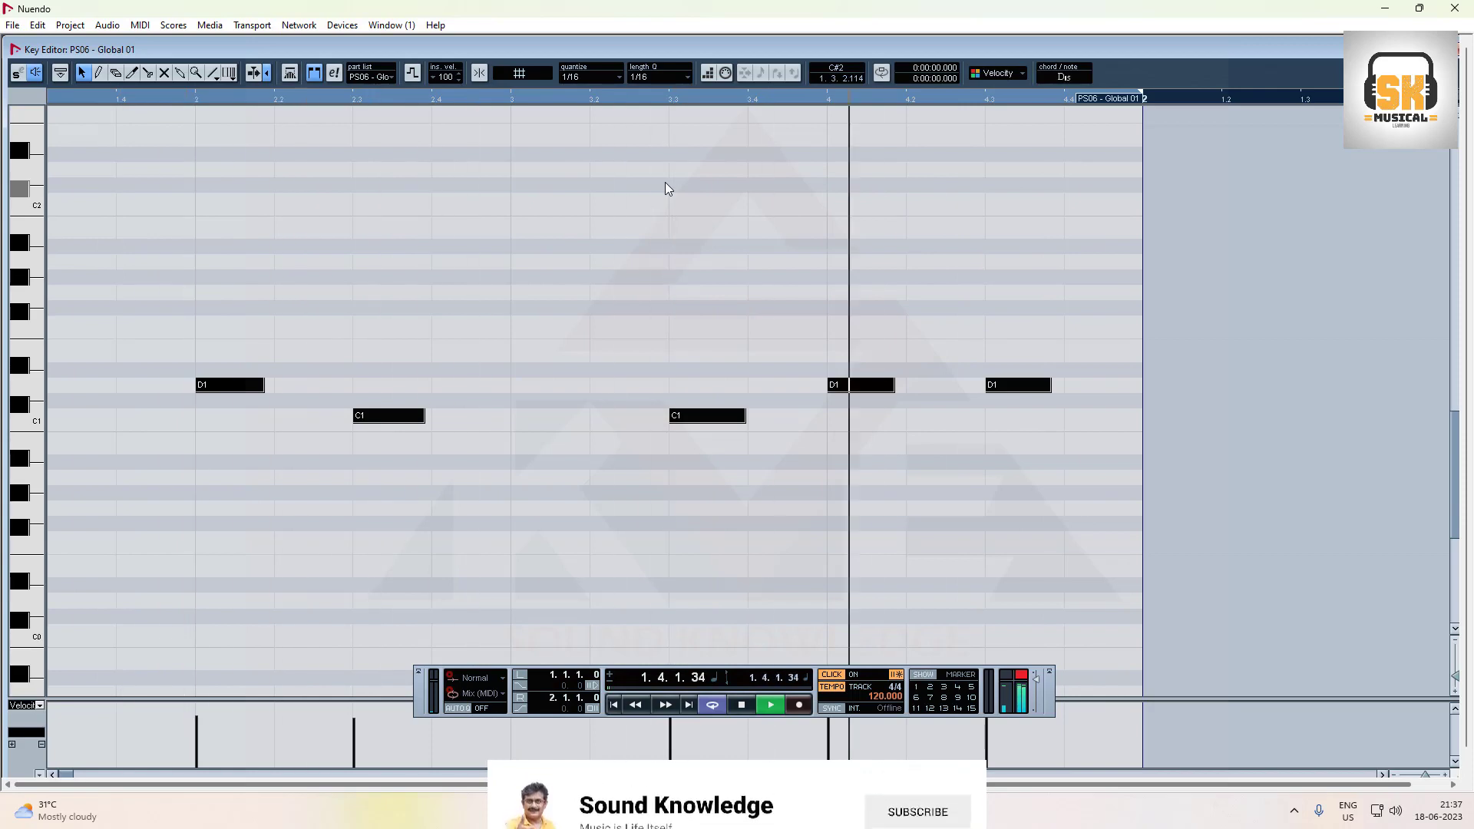
click(1453, 49)
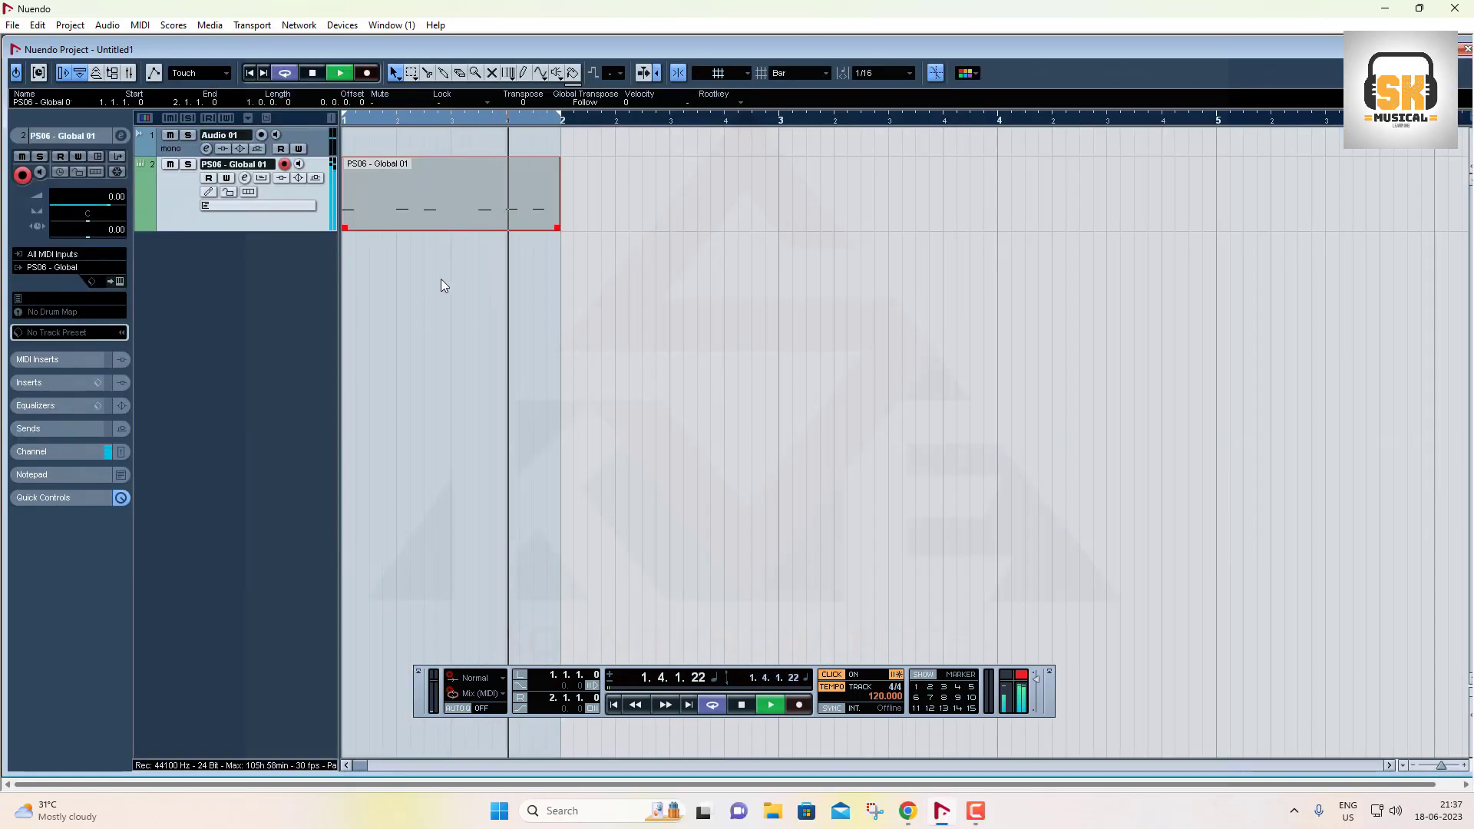
key(space)
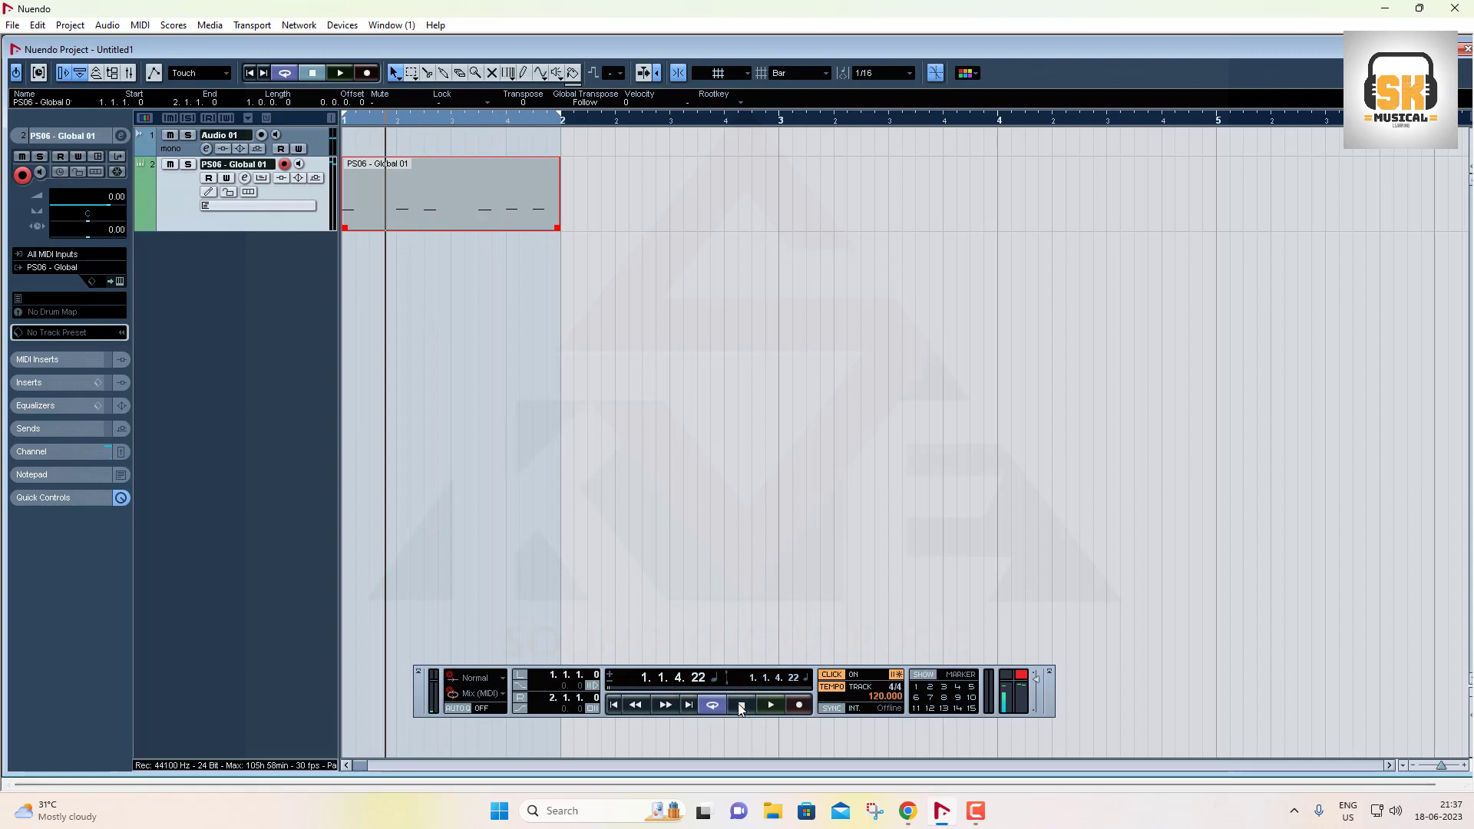
Return to the project start and record an eighth-note hi-hat pattern of G#1 notes ending on A#1 over the same bar
click(613, 706)
click(799, 706)
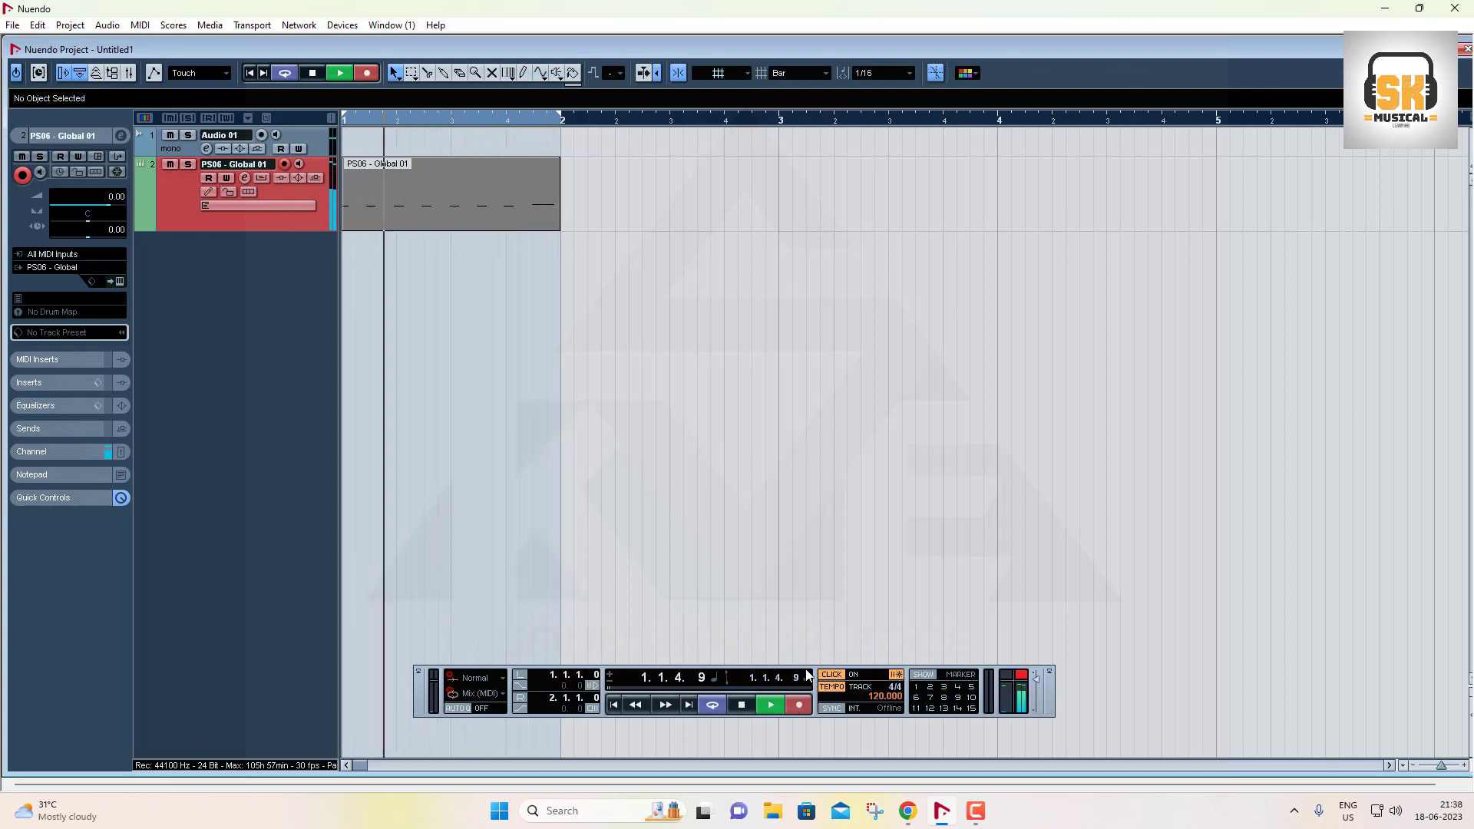
key(space)
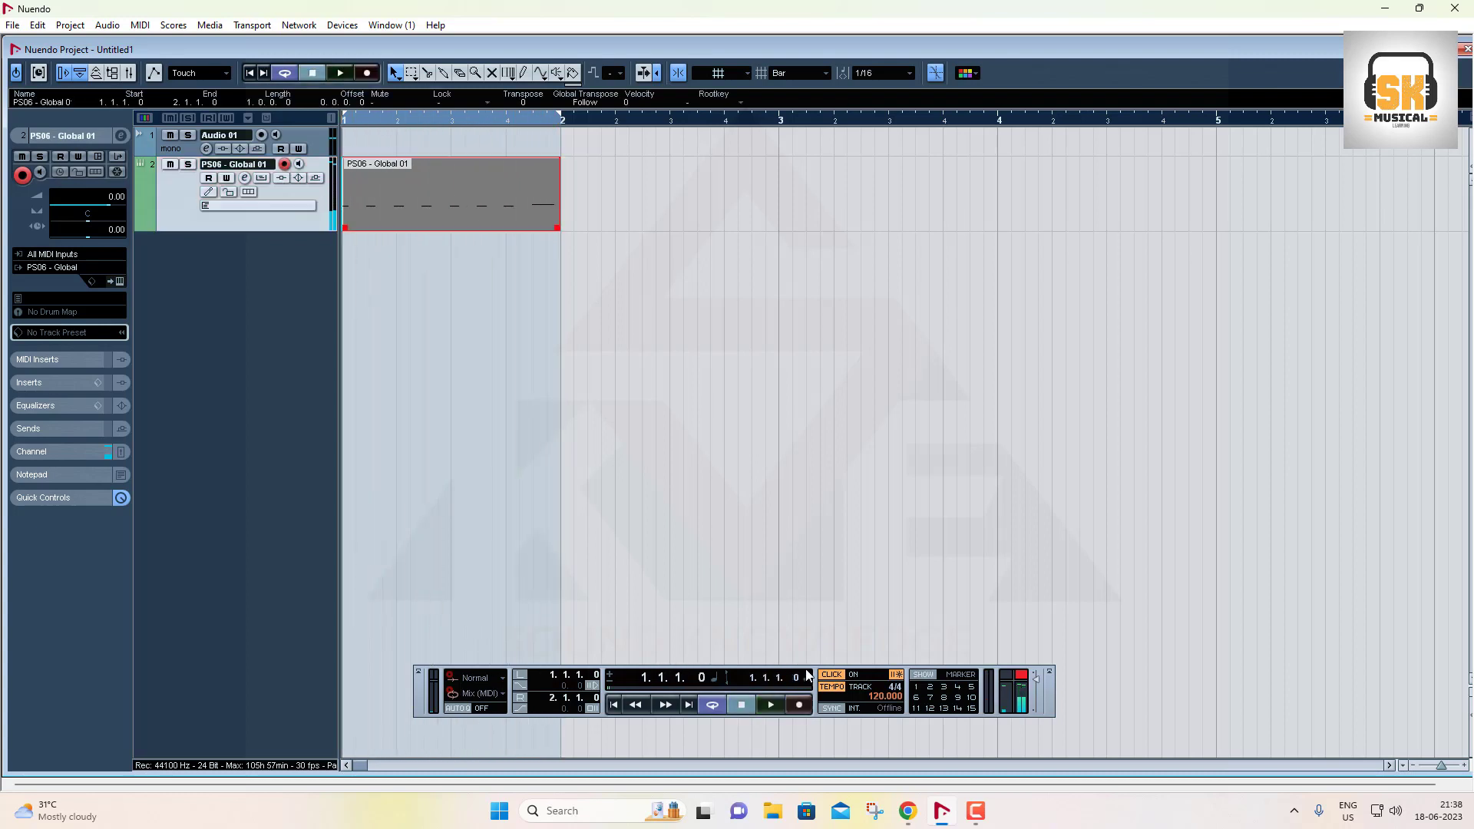
Open the hi-hat part in the Key Editor, quantize all its notes to 1/16, and close the editor
double_click(451, 203)
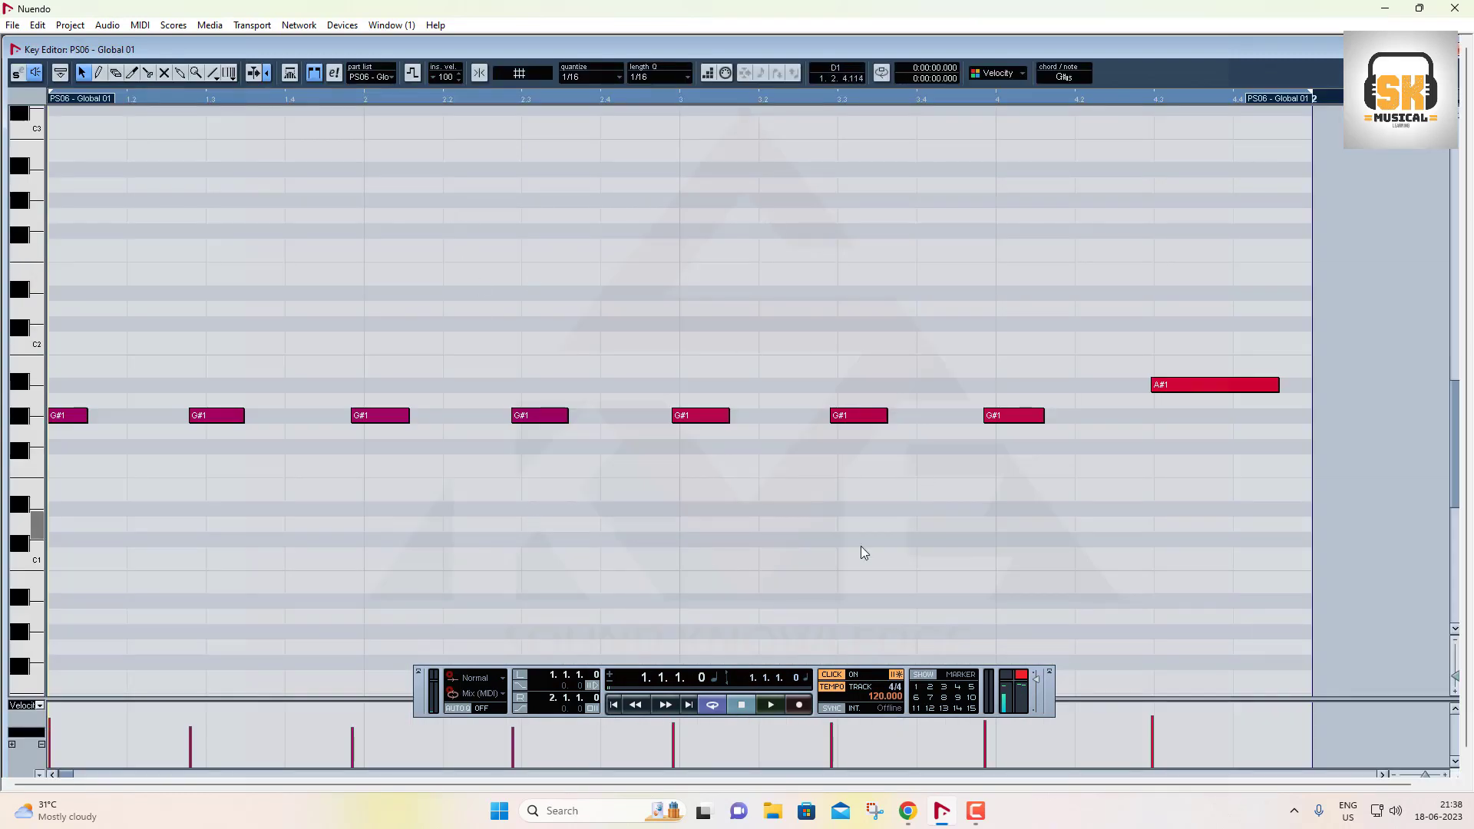
key(ctrl+a)
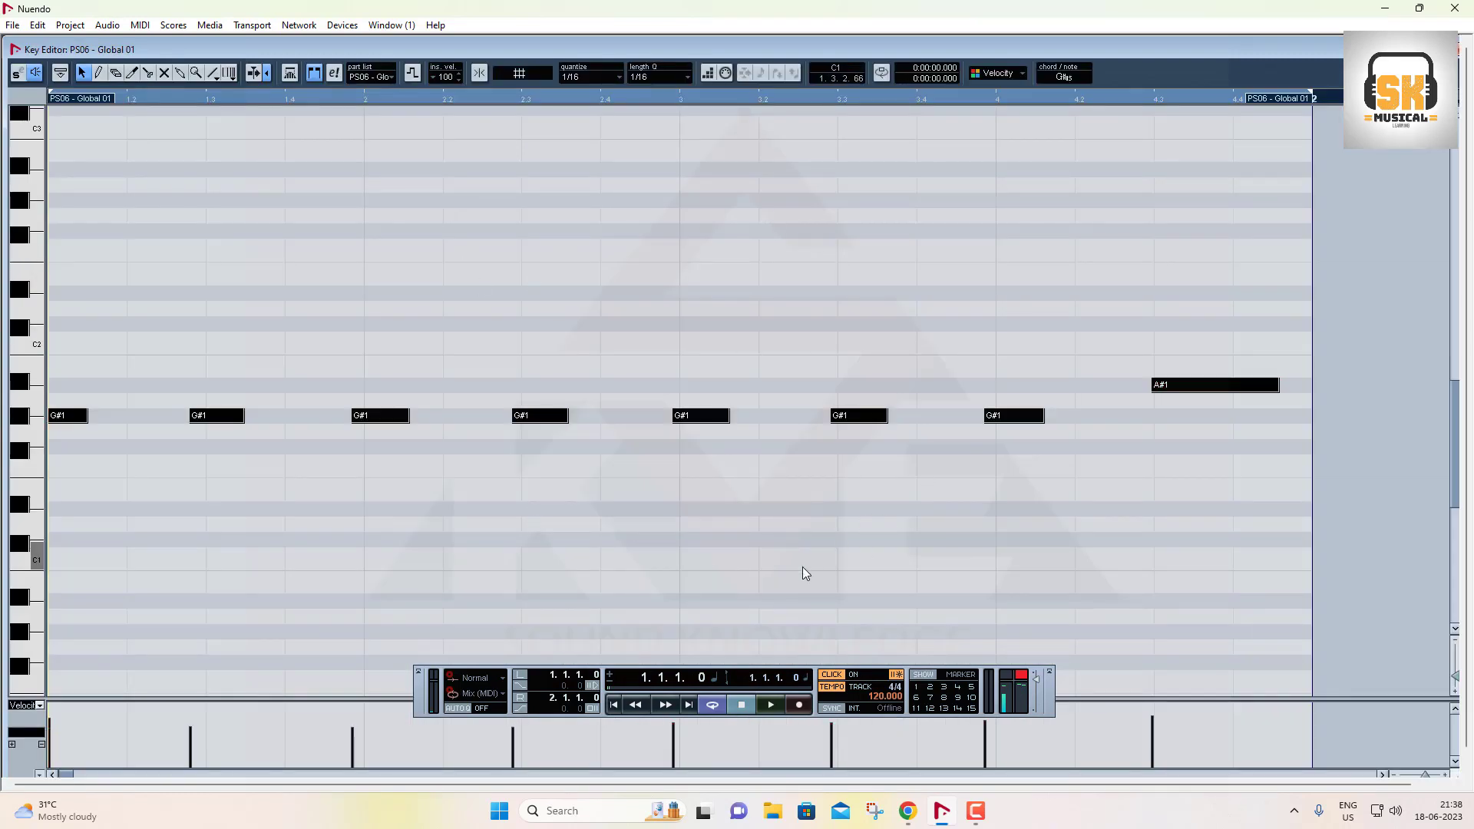
key(q)
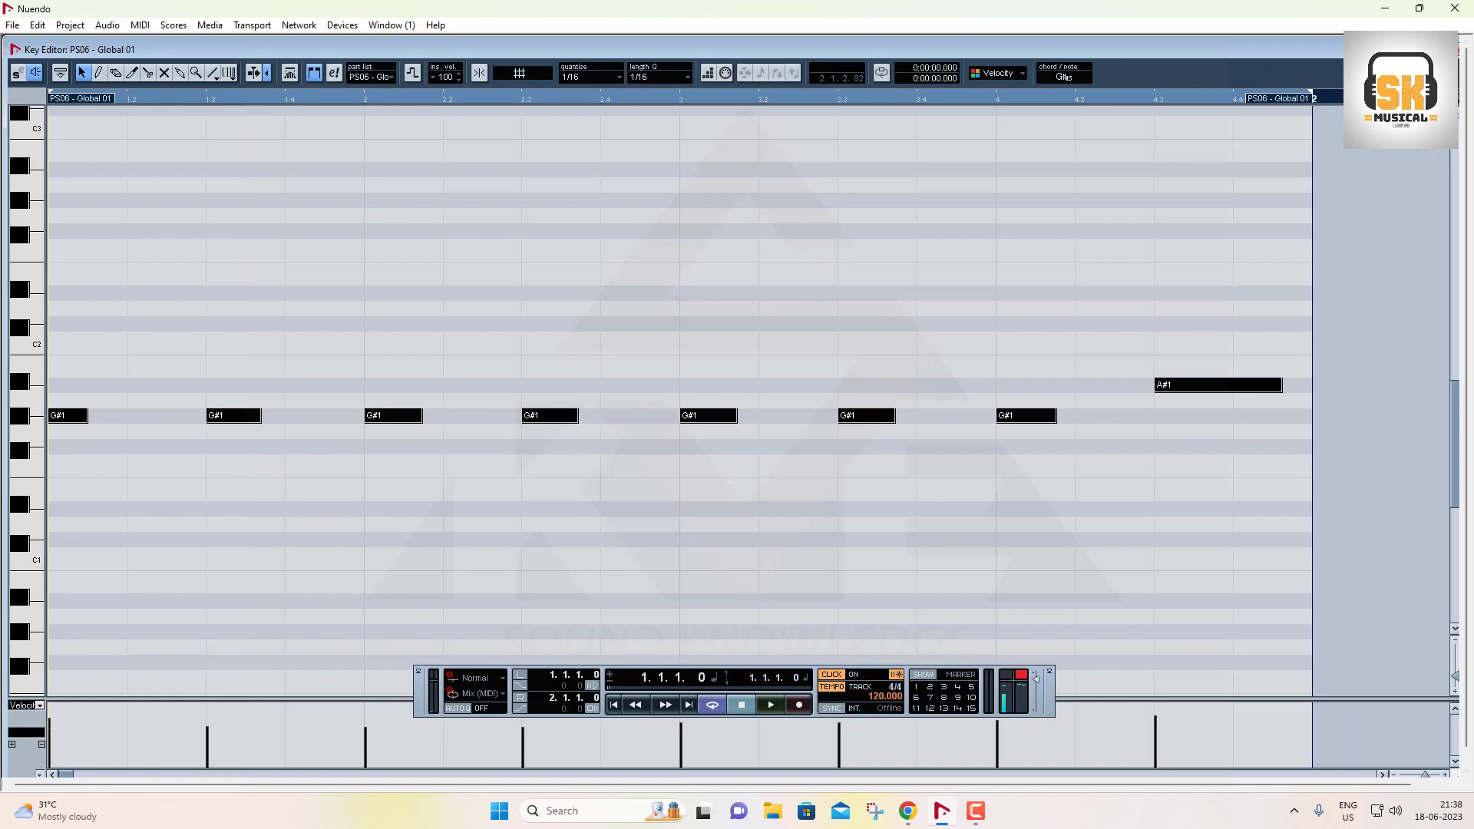
click(1455, 50)
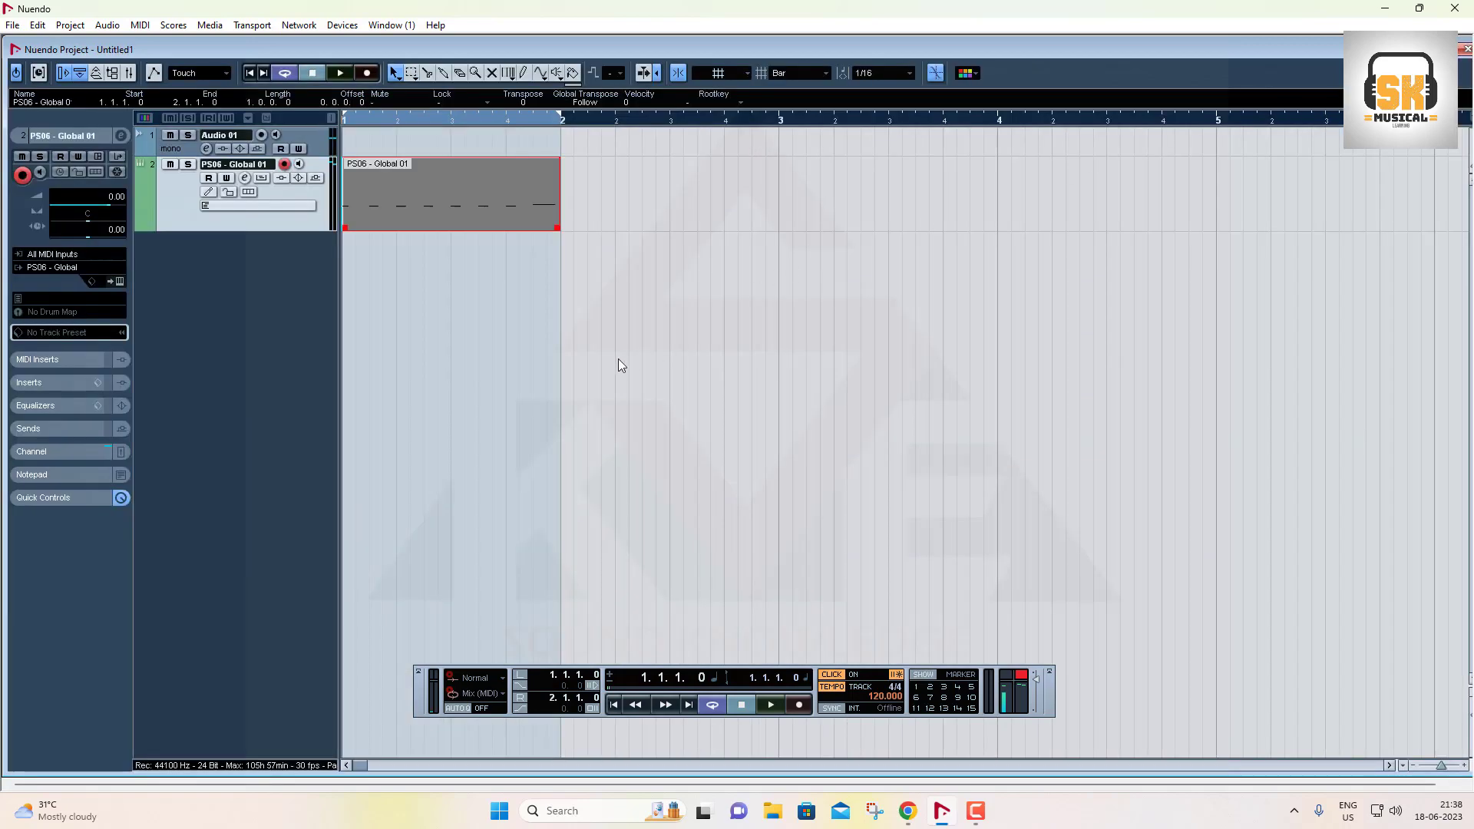
Glue the overlapping hi-hat and kick-snare parts into one part while listening to the loop
key(space)
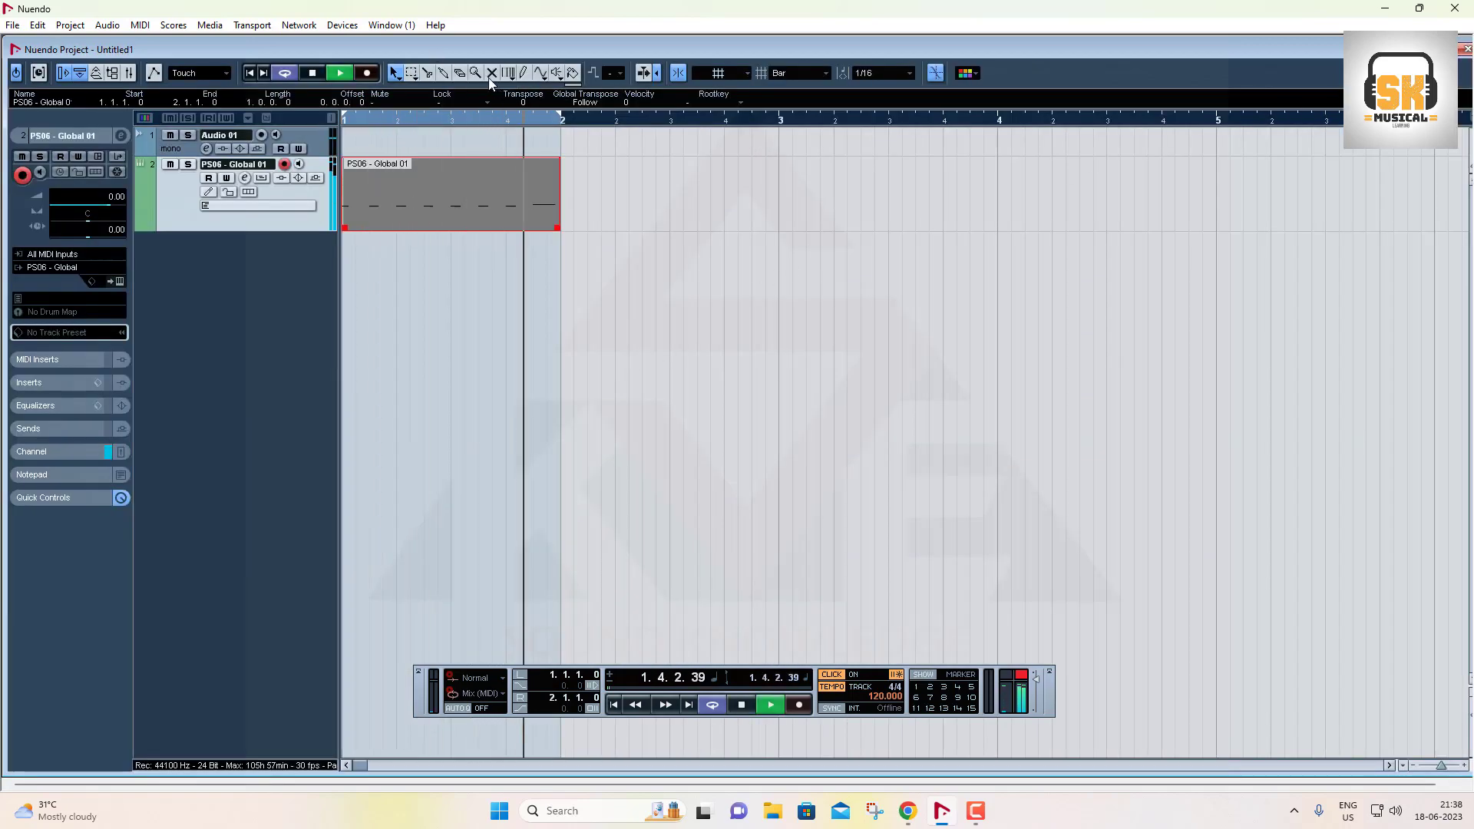
click(444, 73)
click(481, 192)
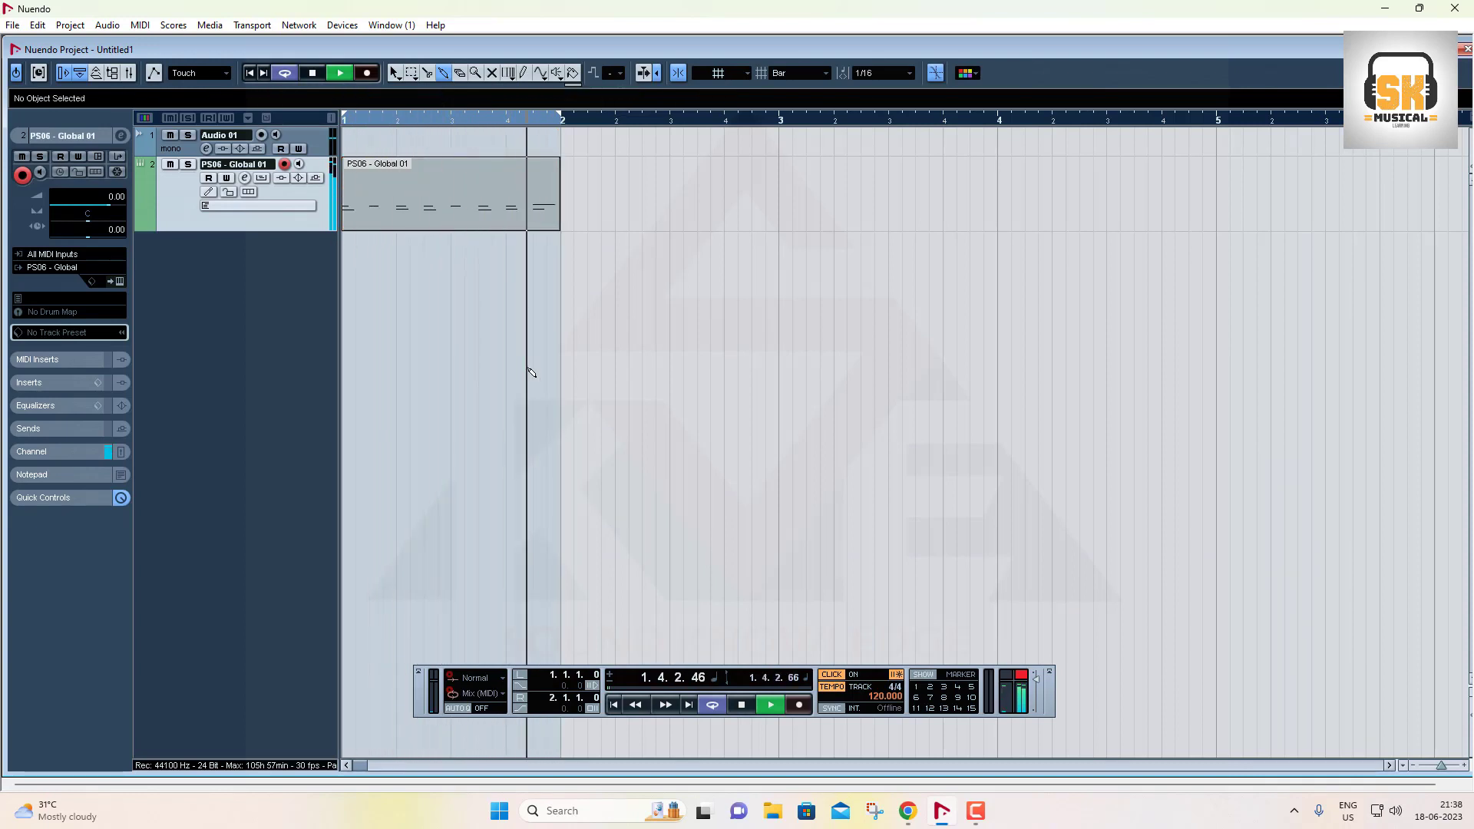
key(space)
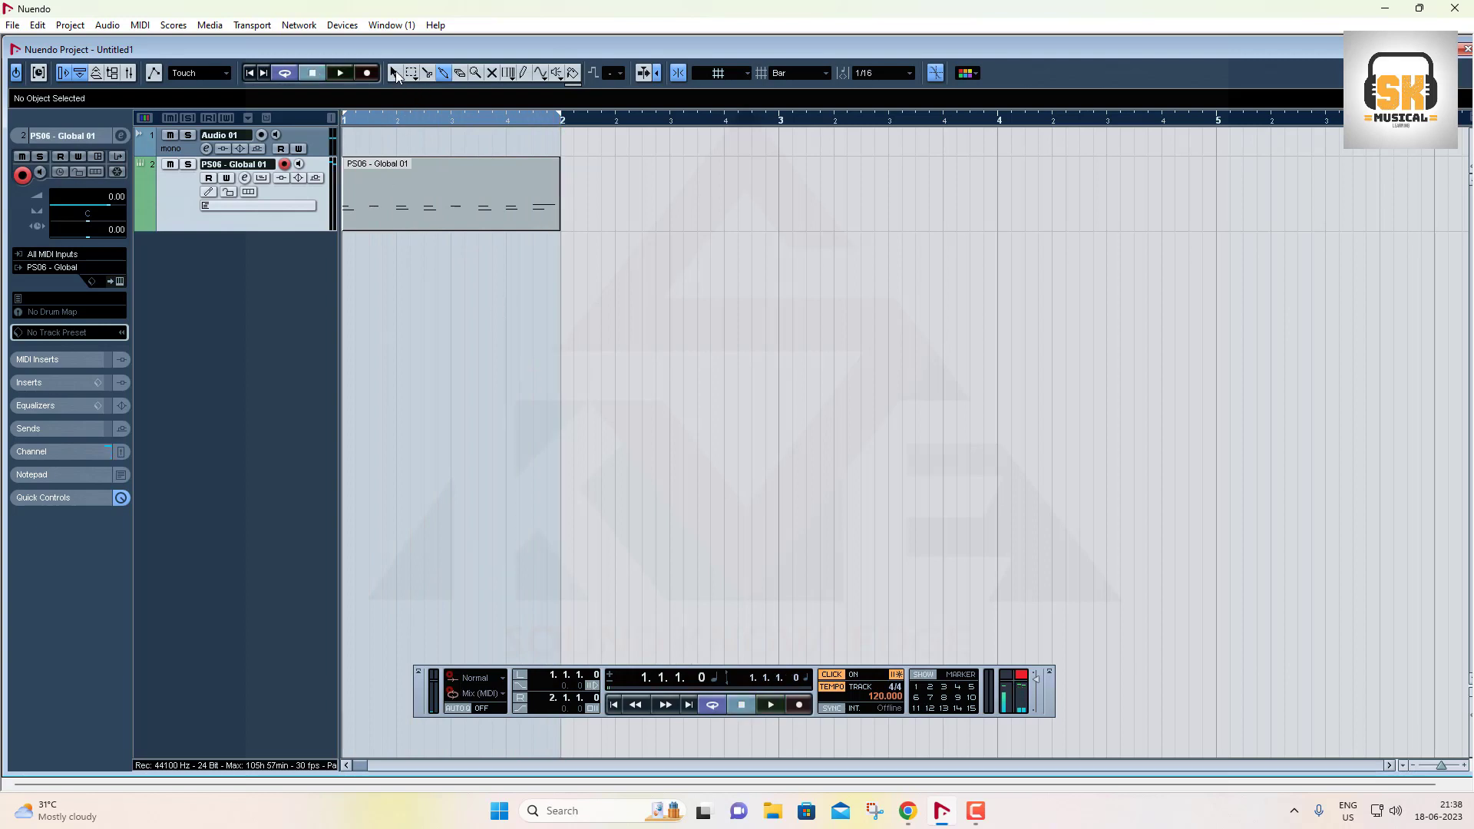
Duplicate the combined drum part three times to fill four bars, and extend the right locator to 5.1.1.0
click(443, 211)
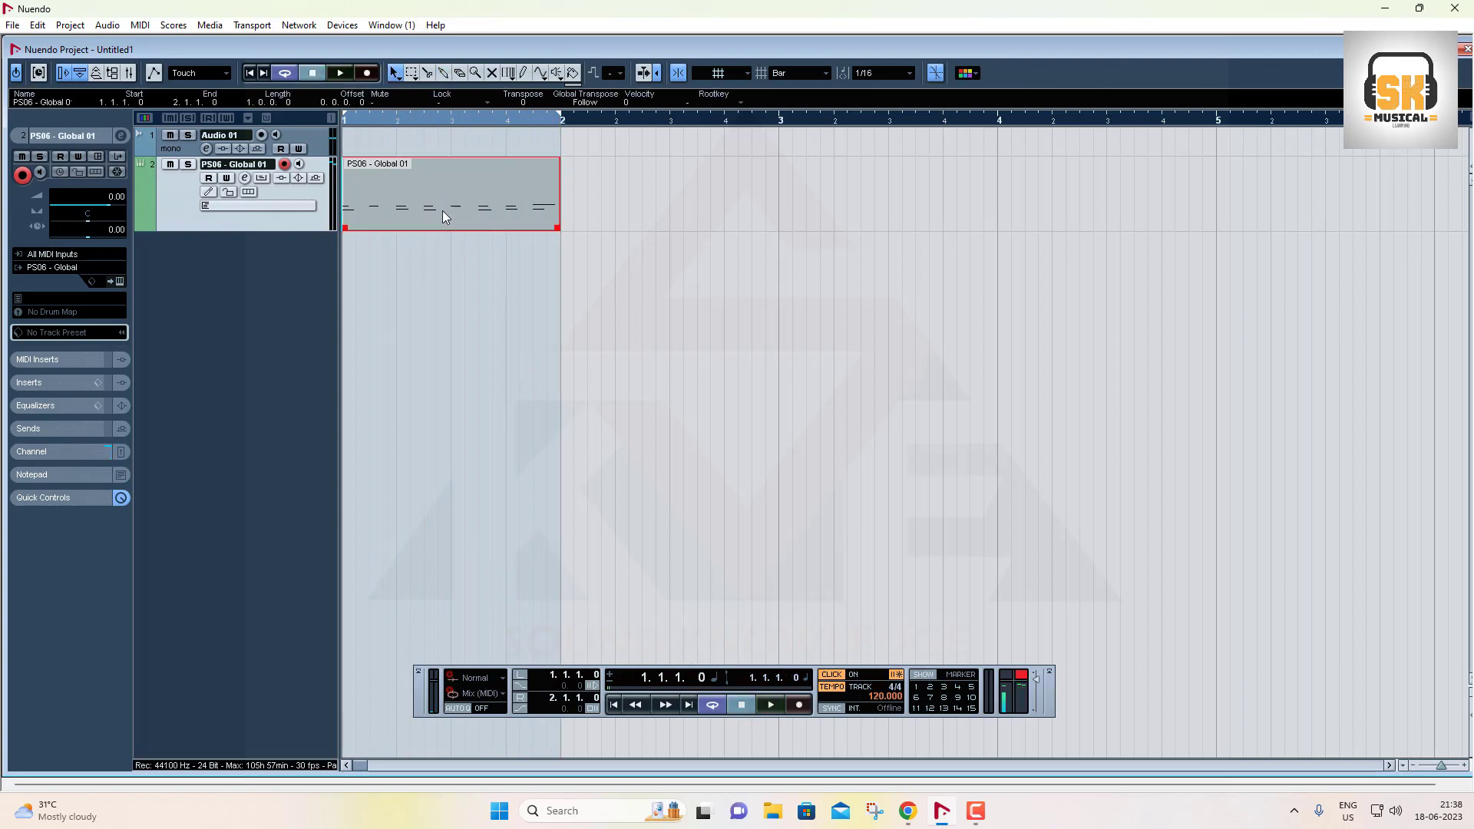
key(ctrl+d)
key(ctrl+d)
key(ctrl+d)
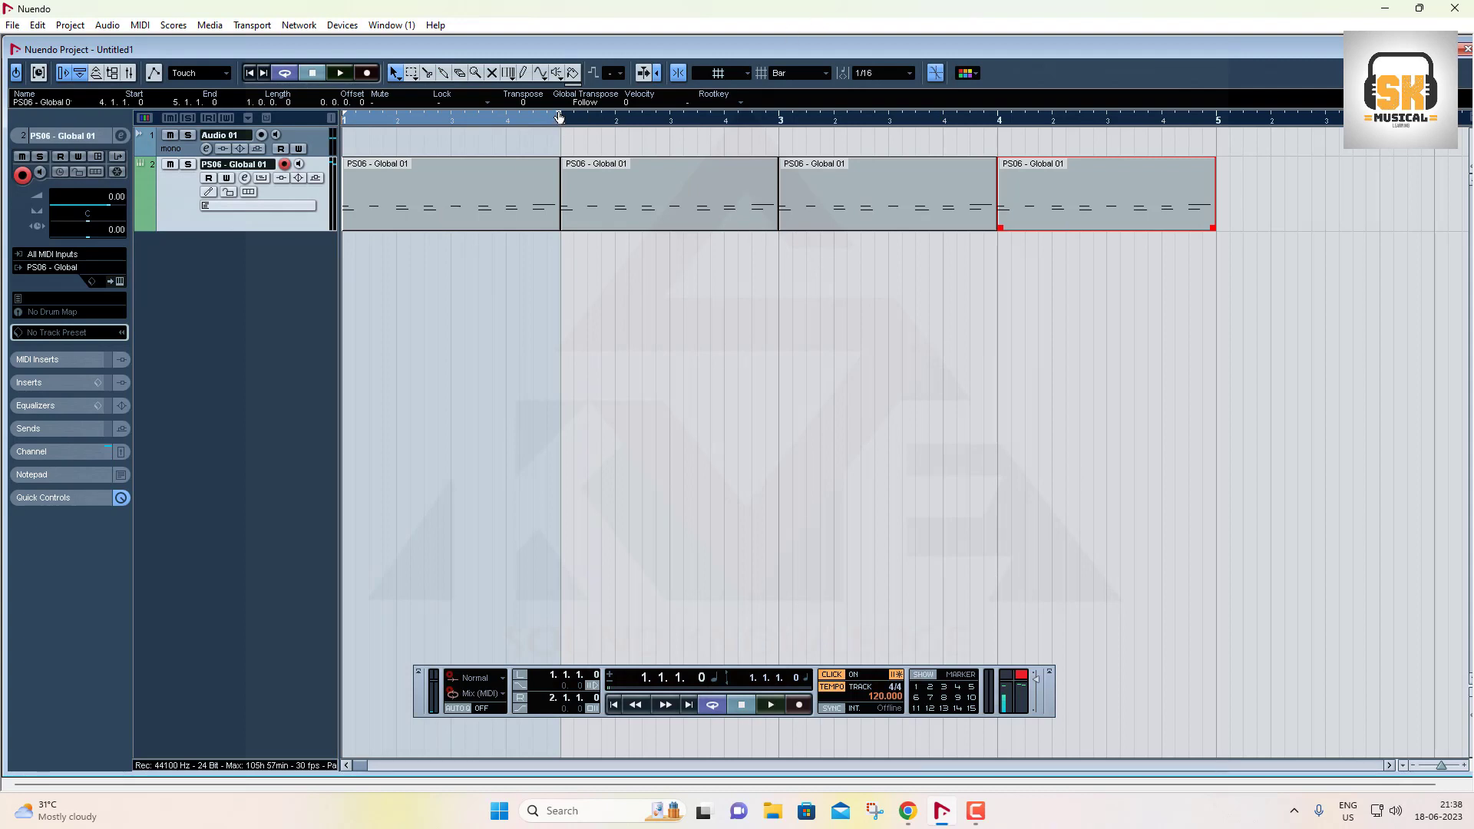
drag(559, 118, 1183, 125)
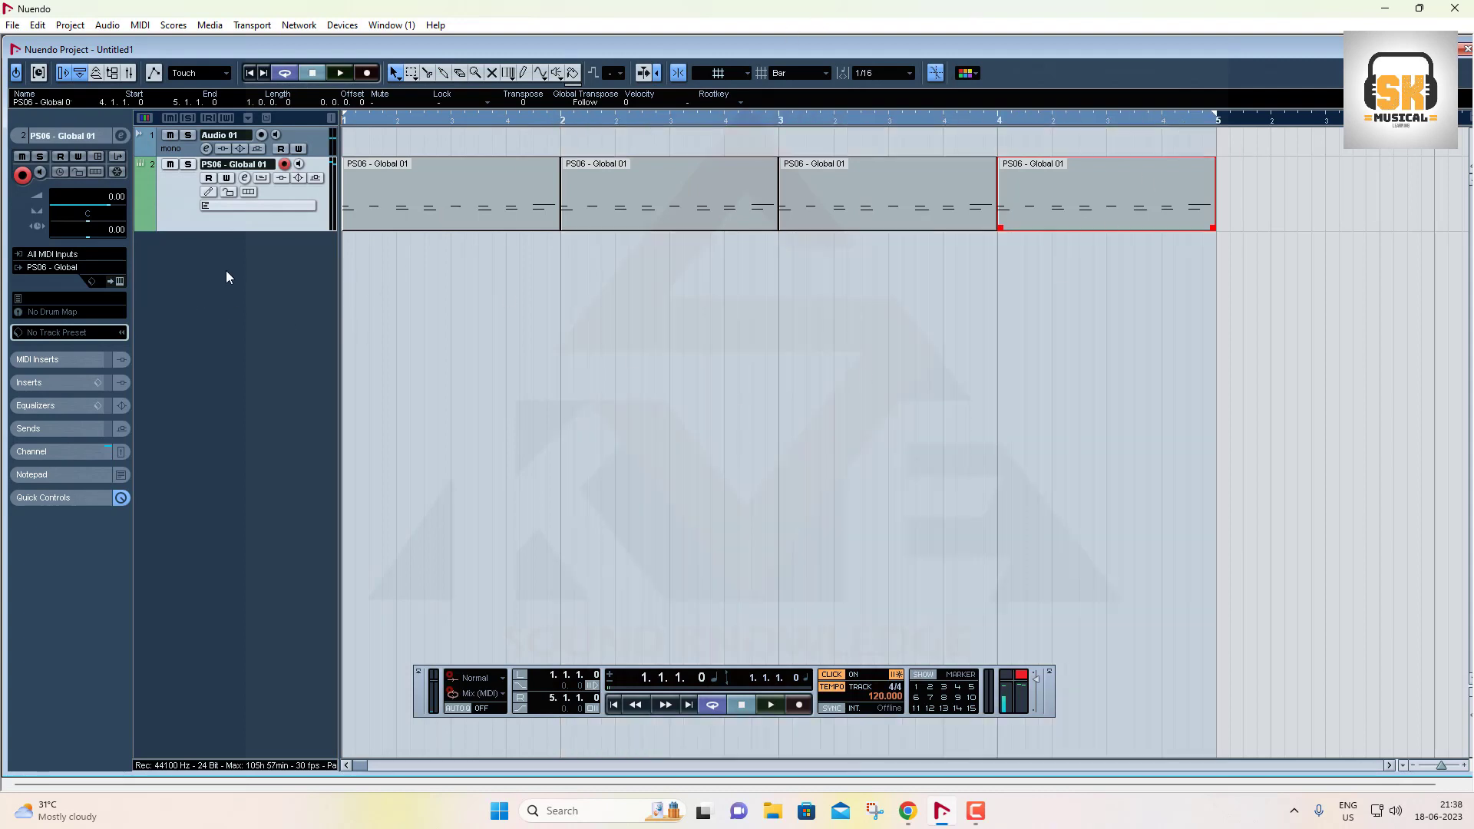
Add a second instrument track below the drum track with PS06 - Global as its VST instrument
right_click(229, 266)
click(321, 298)
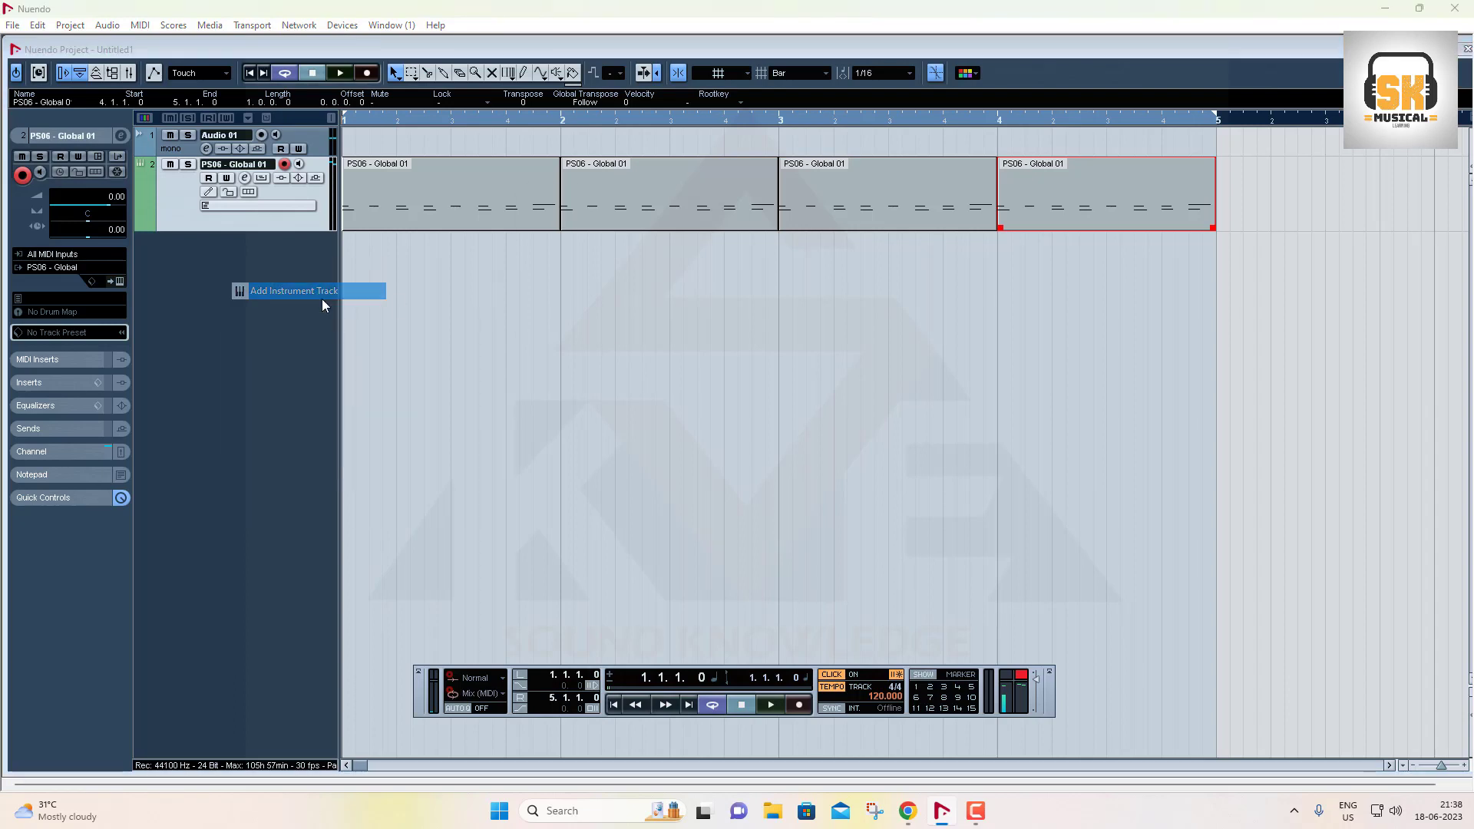
click(651, 238)
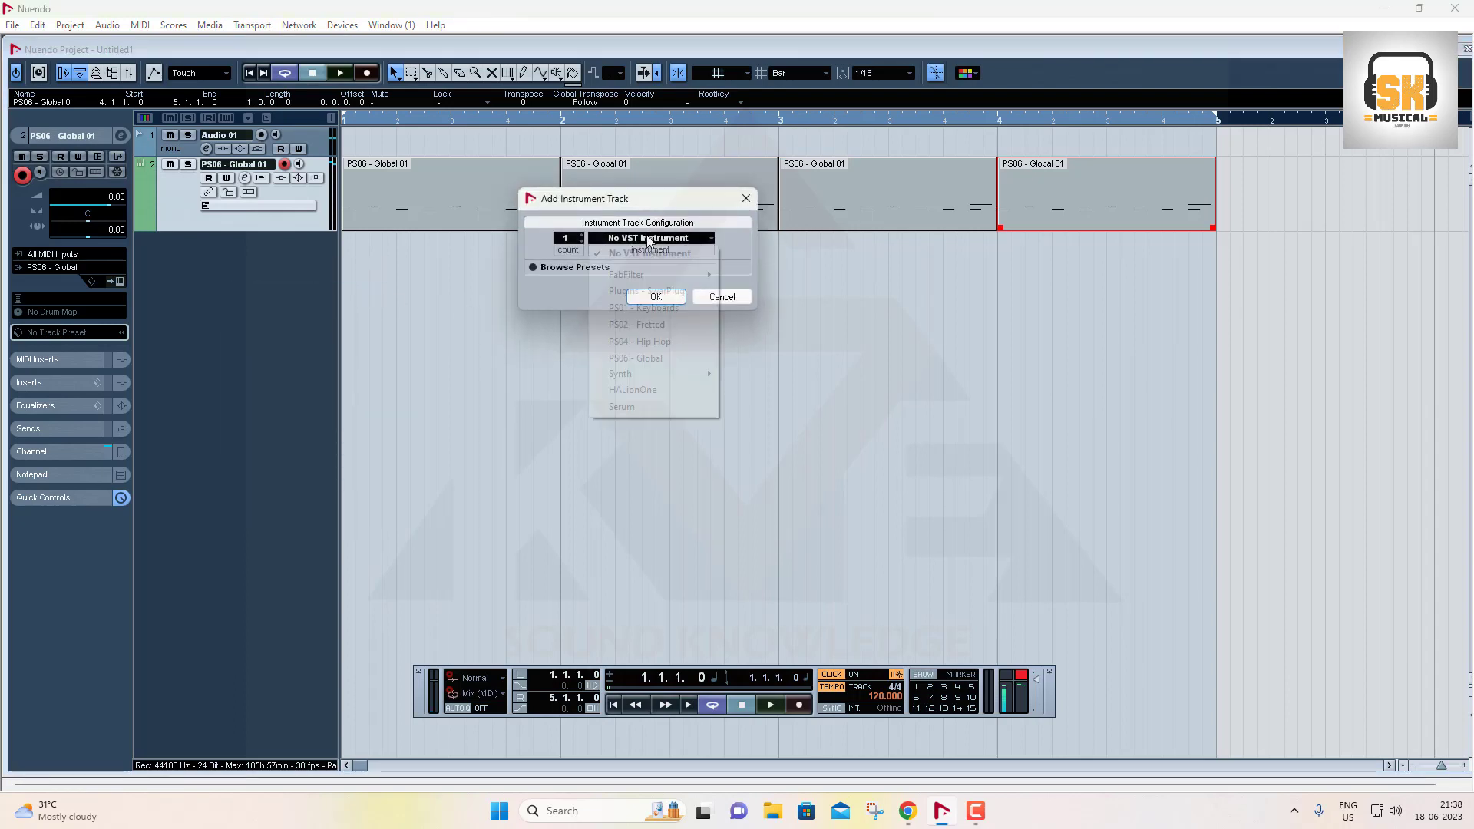
click(656, 359)
click(652, 298)
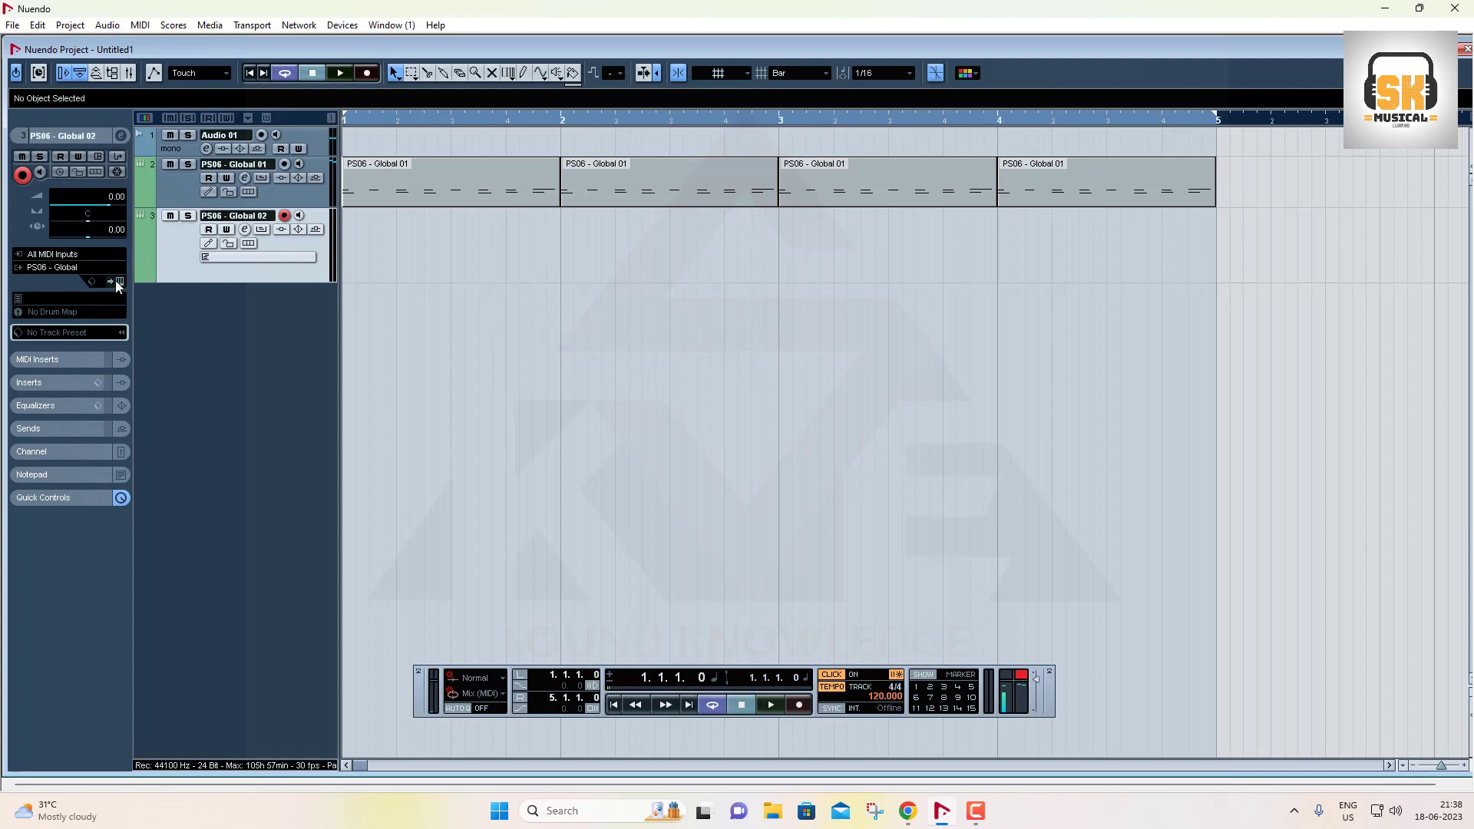
Load the 090- Warm Pad sound from the GM Deluxe Synth Pad category into the second instrument track's PS06 - Global
click(118, 280)
click(641, 338)
mouse_move(668, 353)
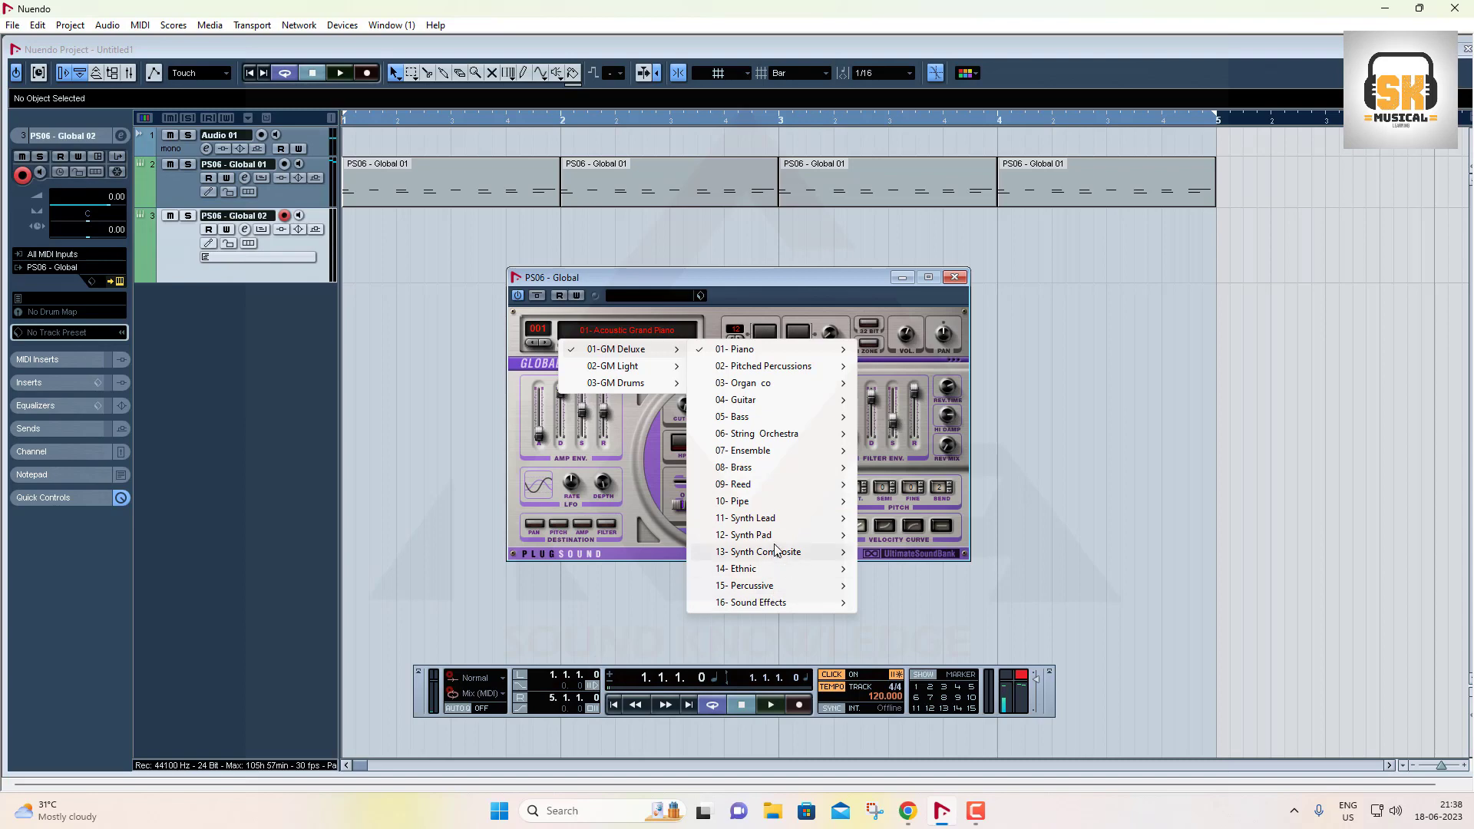
mouse_move(829, 535)
click(921, 551)
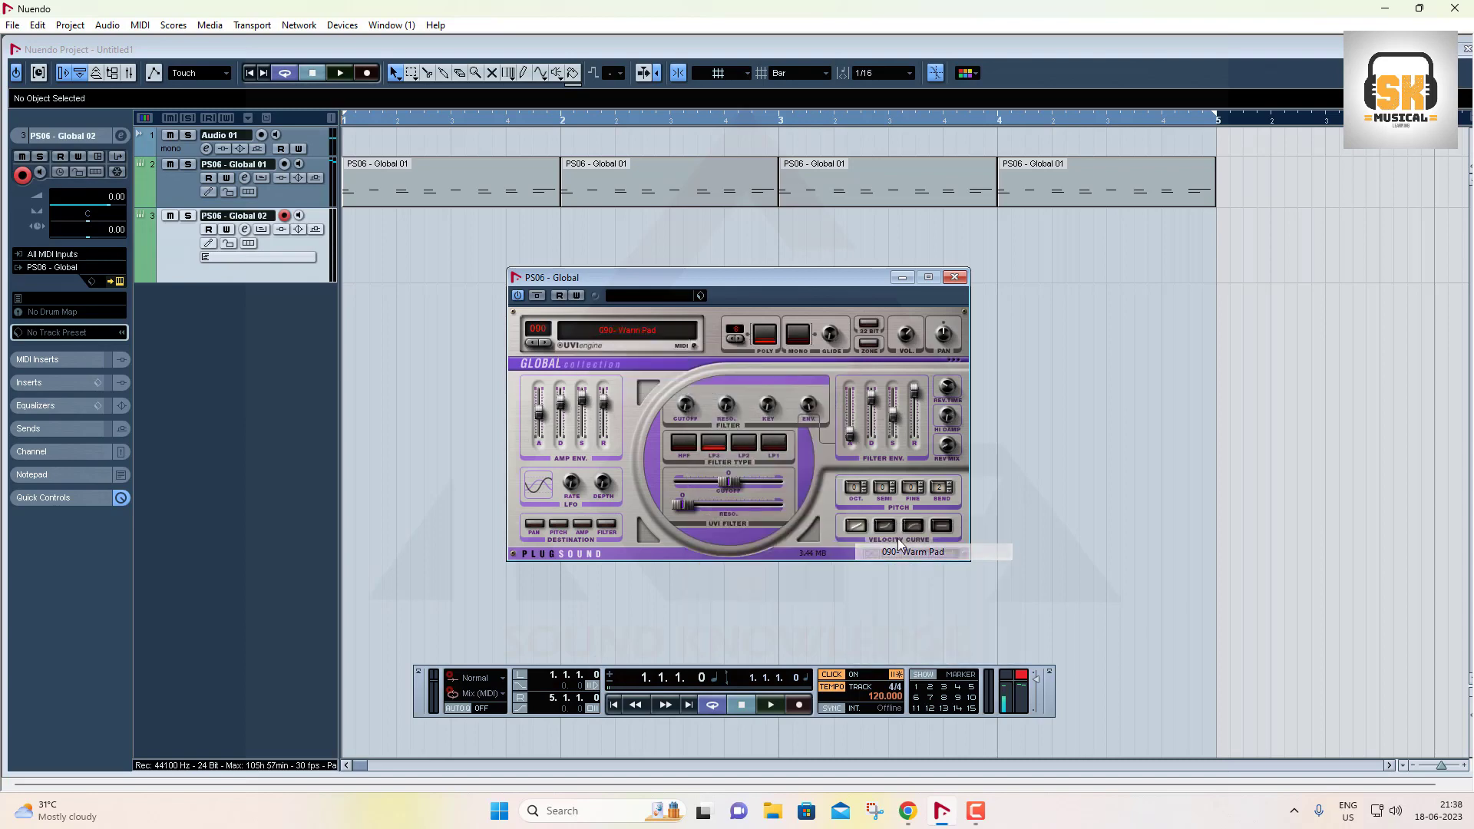
click(906, 331)
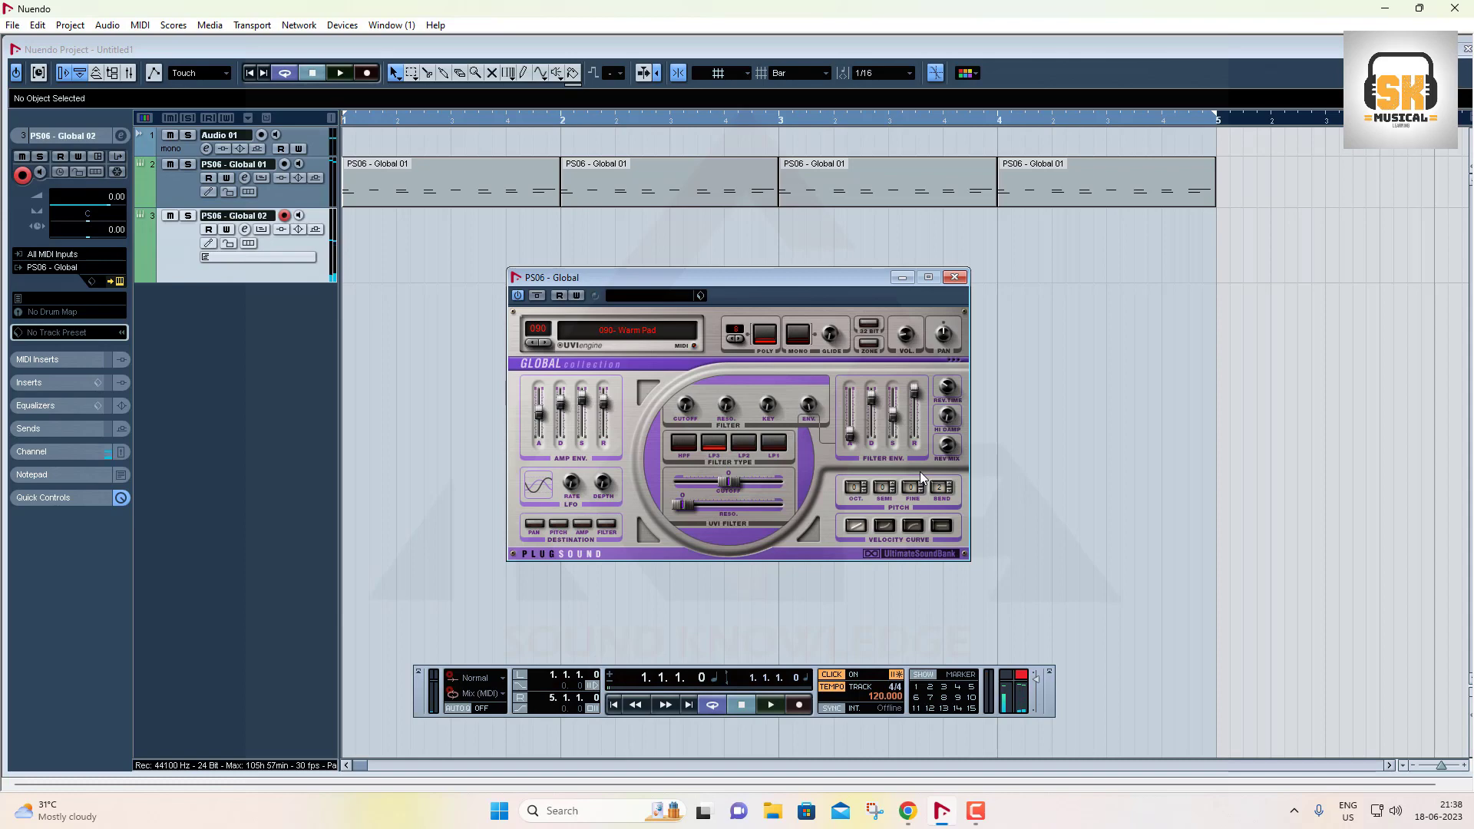
Record a four-bar pad chord part on the PS06 - Global 02 track and move the instrument window off the part
key(KP_Multiply)
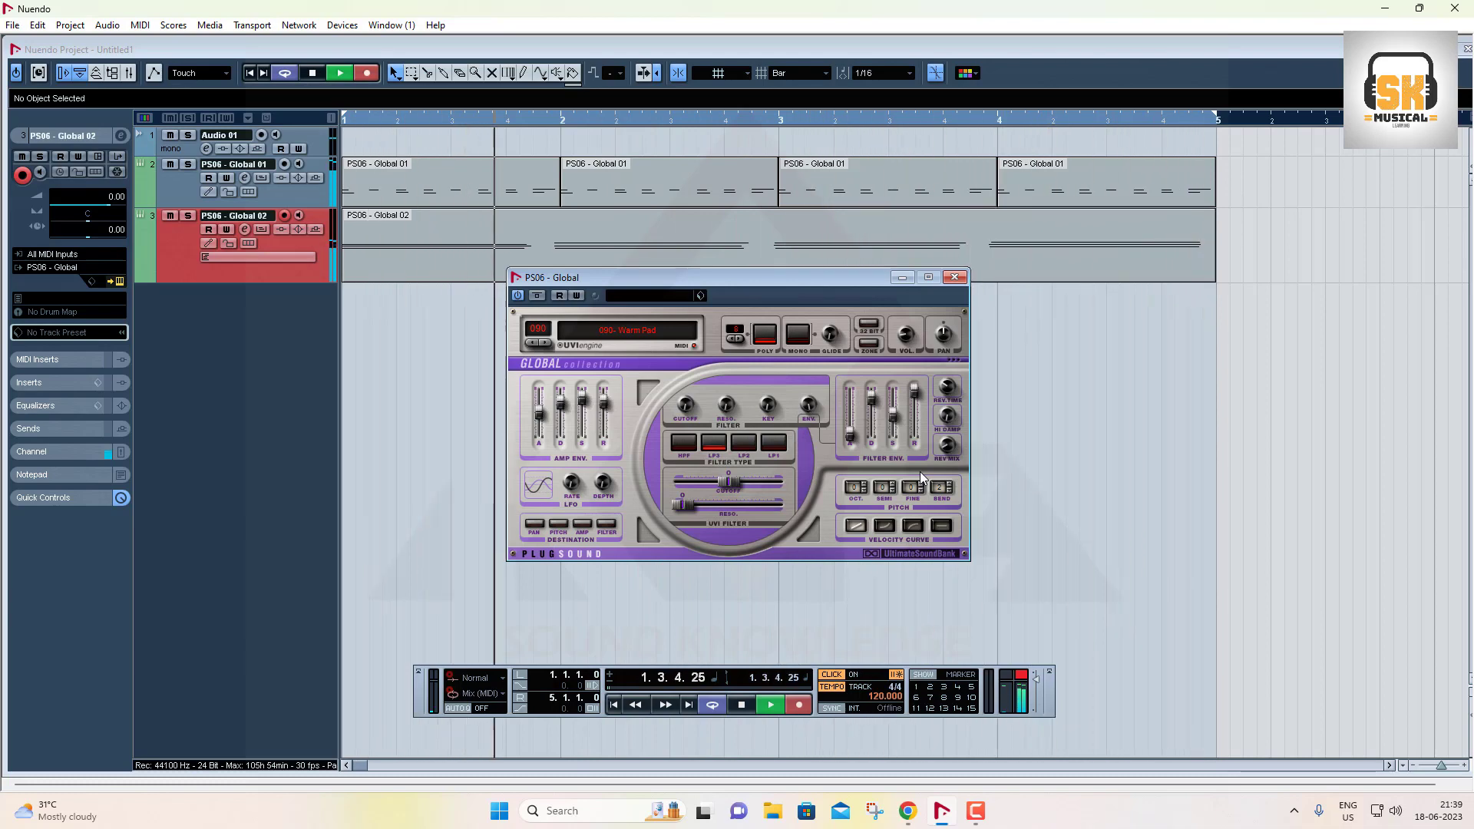
key(space)
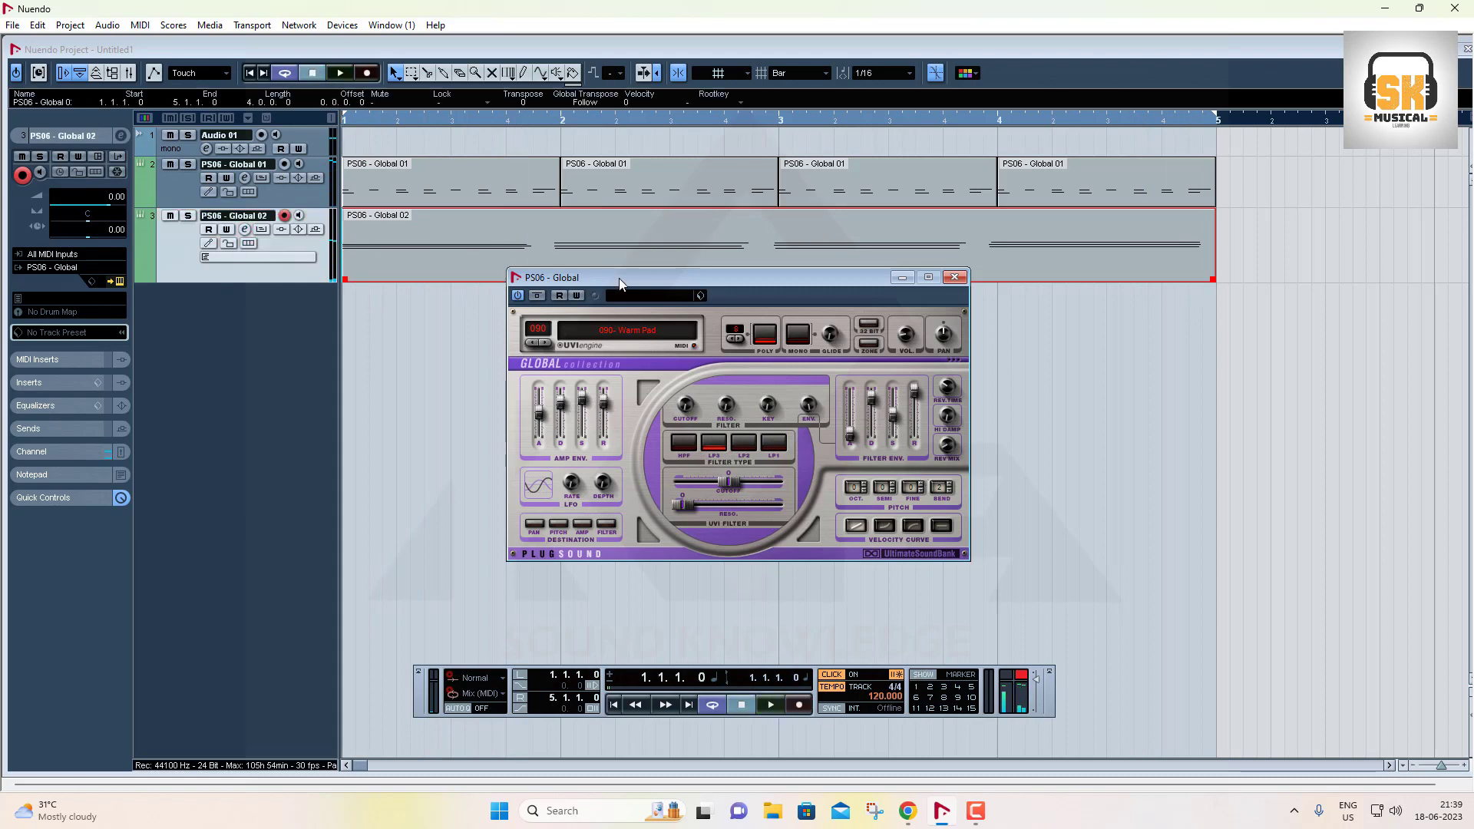
drag(620, 283, 631, 370)
Open the recorded pad part in the Key Editor and quantize all its notes to 1/16
double_click(546, 259)
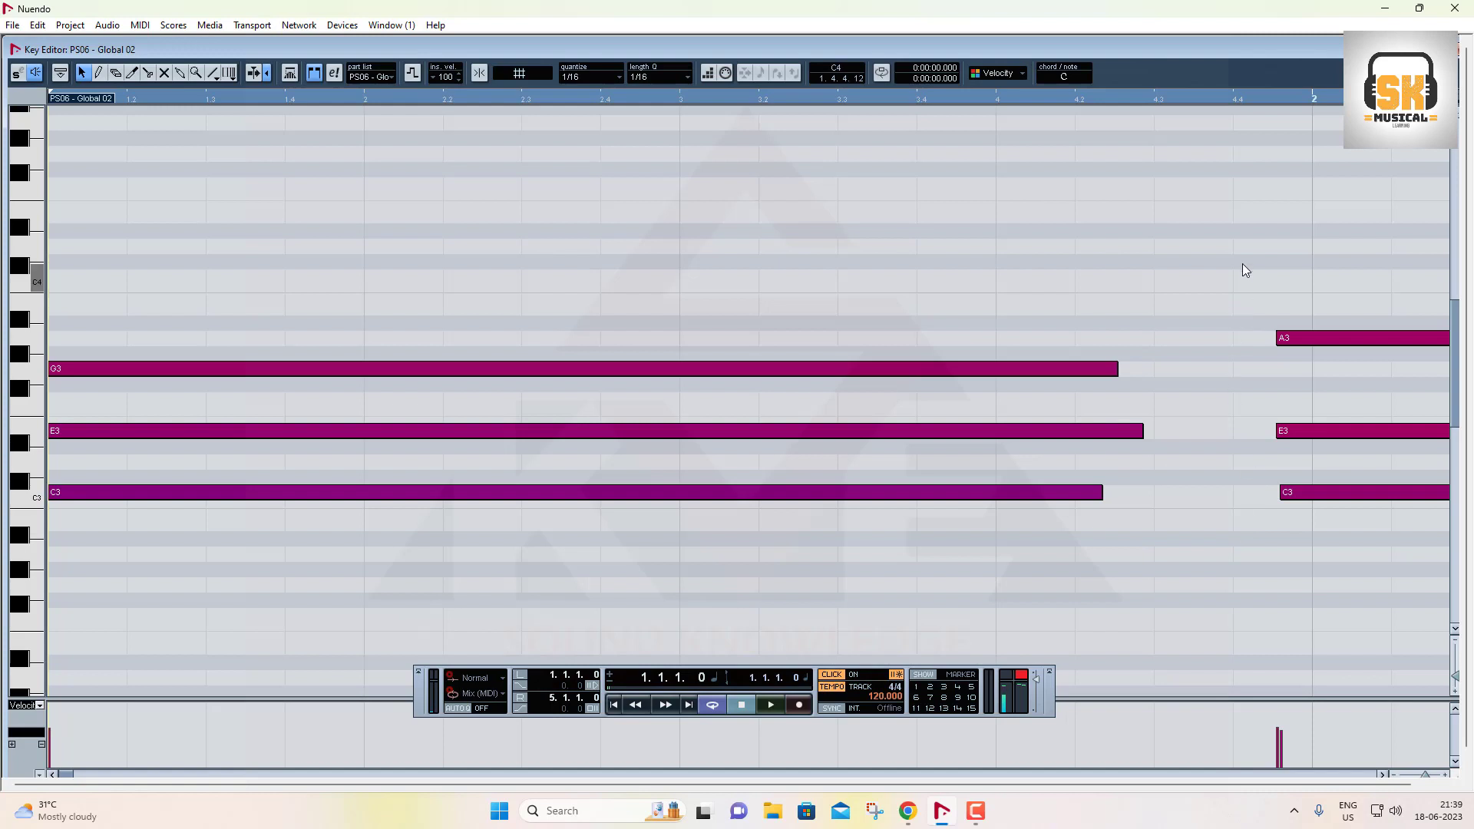
drag(1242, 264, 1281, 460)
click(1223, 588)
key(ctrl+a)
key(q)
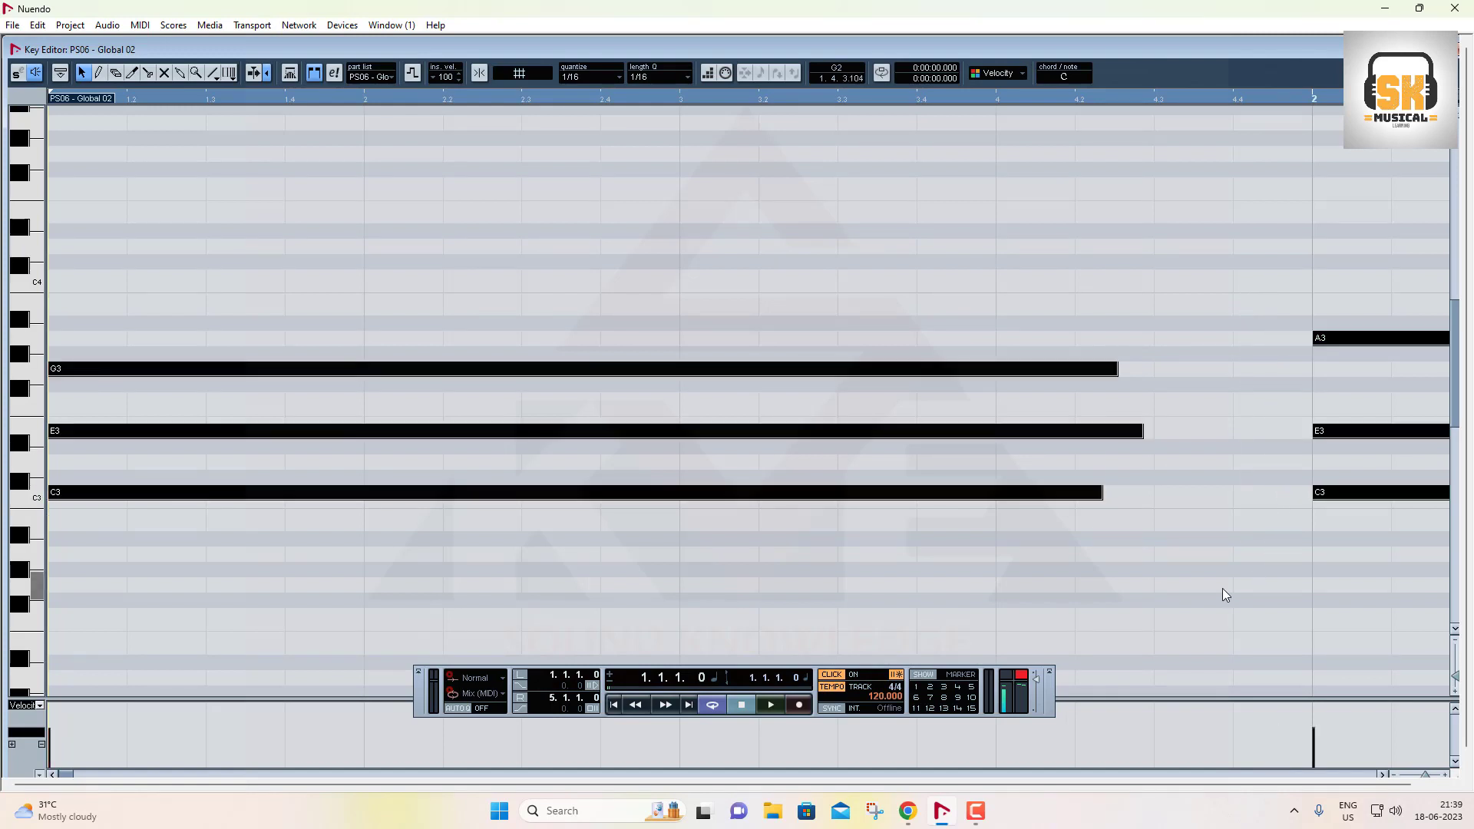
Lengthen the first chord's G3, E3 and C3 notes to the start of bar 2, turning snap on
drag(1165, 531, 1030, 307)
click(1177, 395)
drag(1117, 369, 1311, 376)
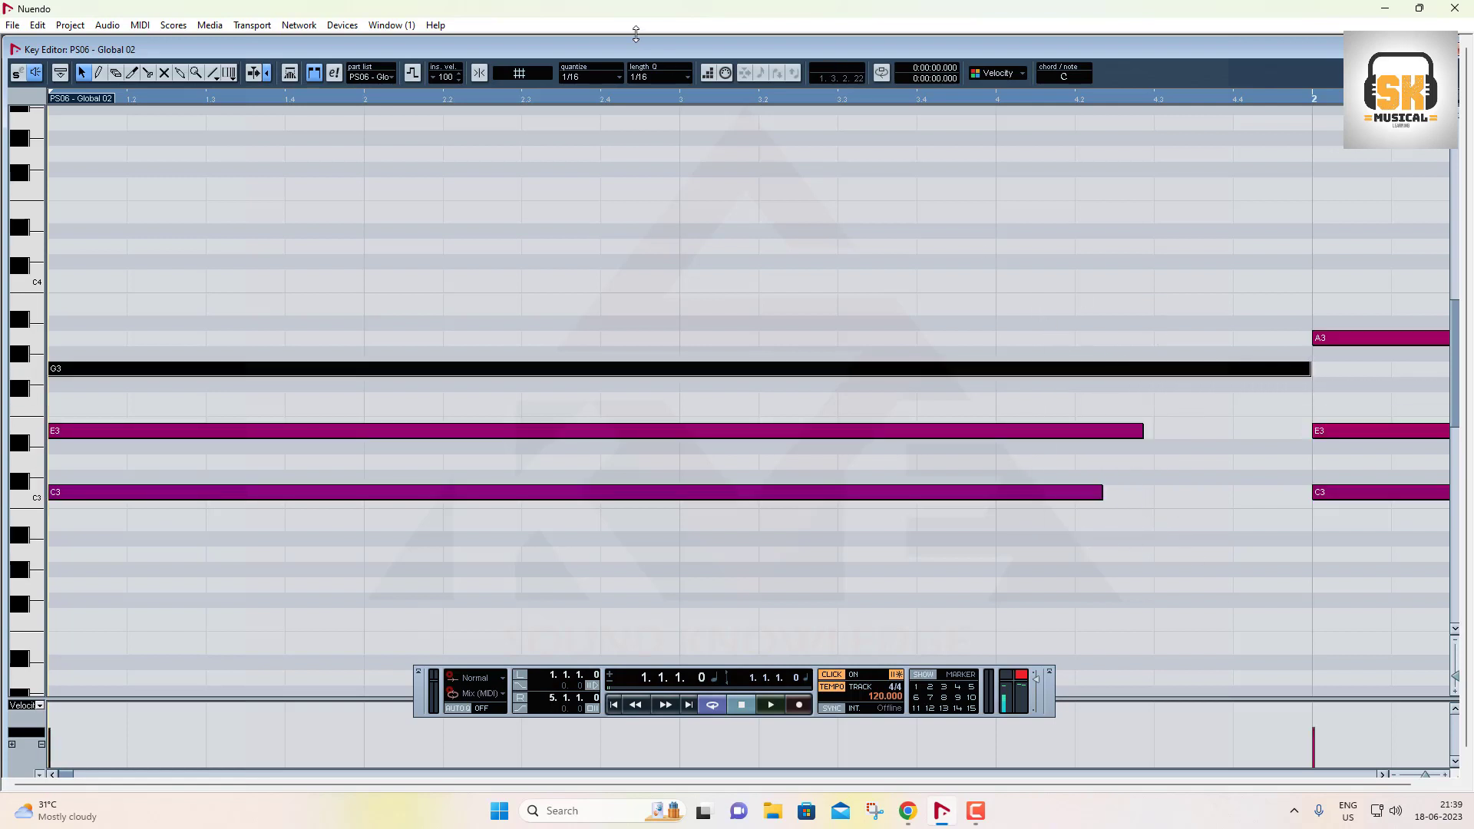
click(480, 73)
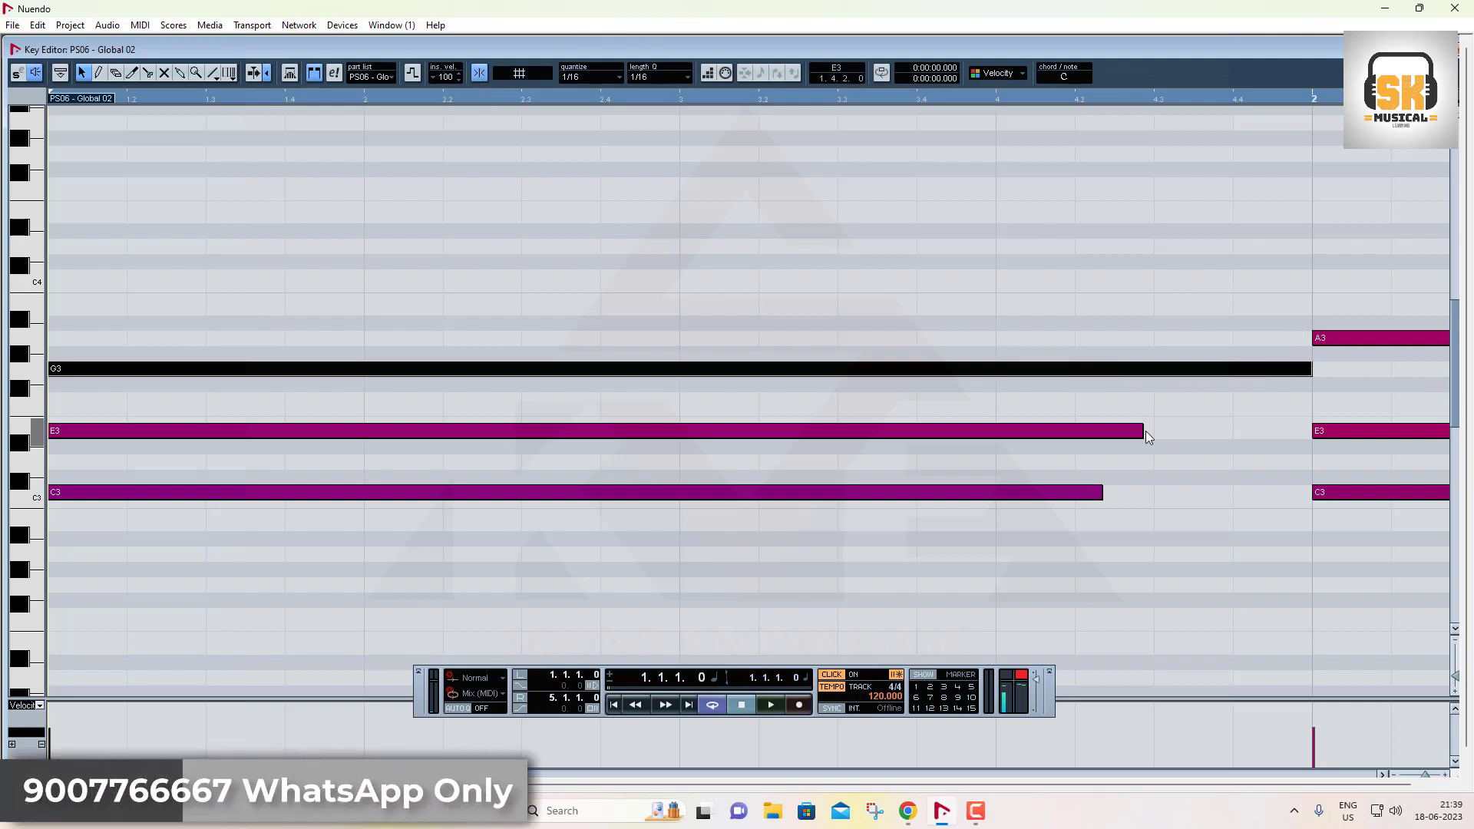
drag(1143, 432, 1284, 428)
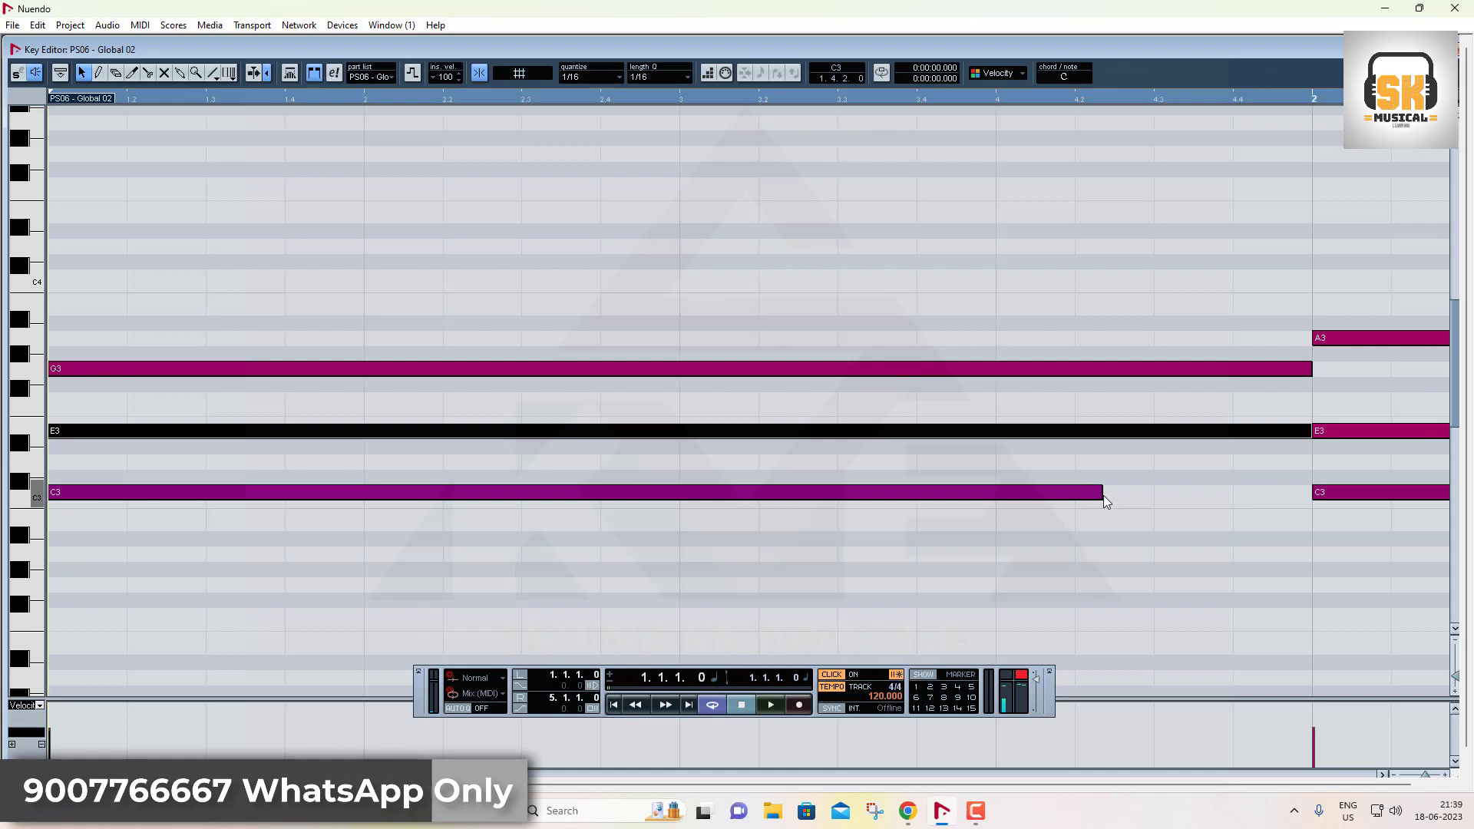
drag(1101, 496, 1309, 495)
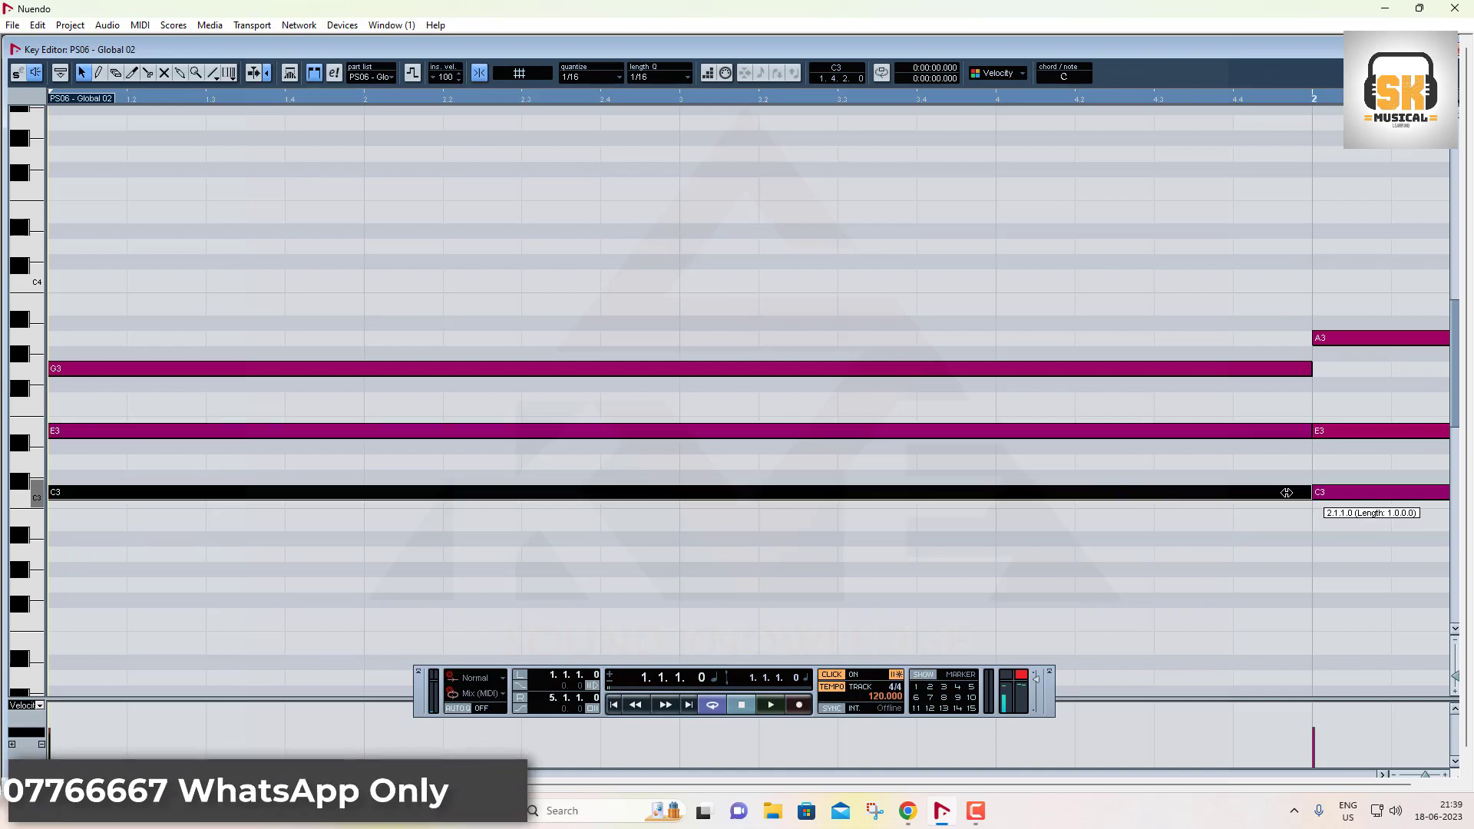
Lengthen the second chord's A3, E3 and C3 notes to the start of bar 3
click(906, 100)
drag(897, 74, 890, 50)
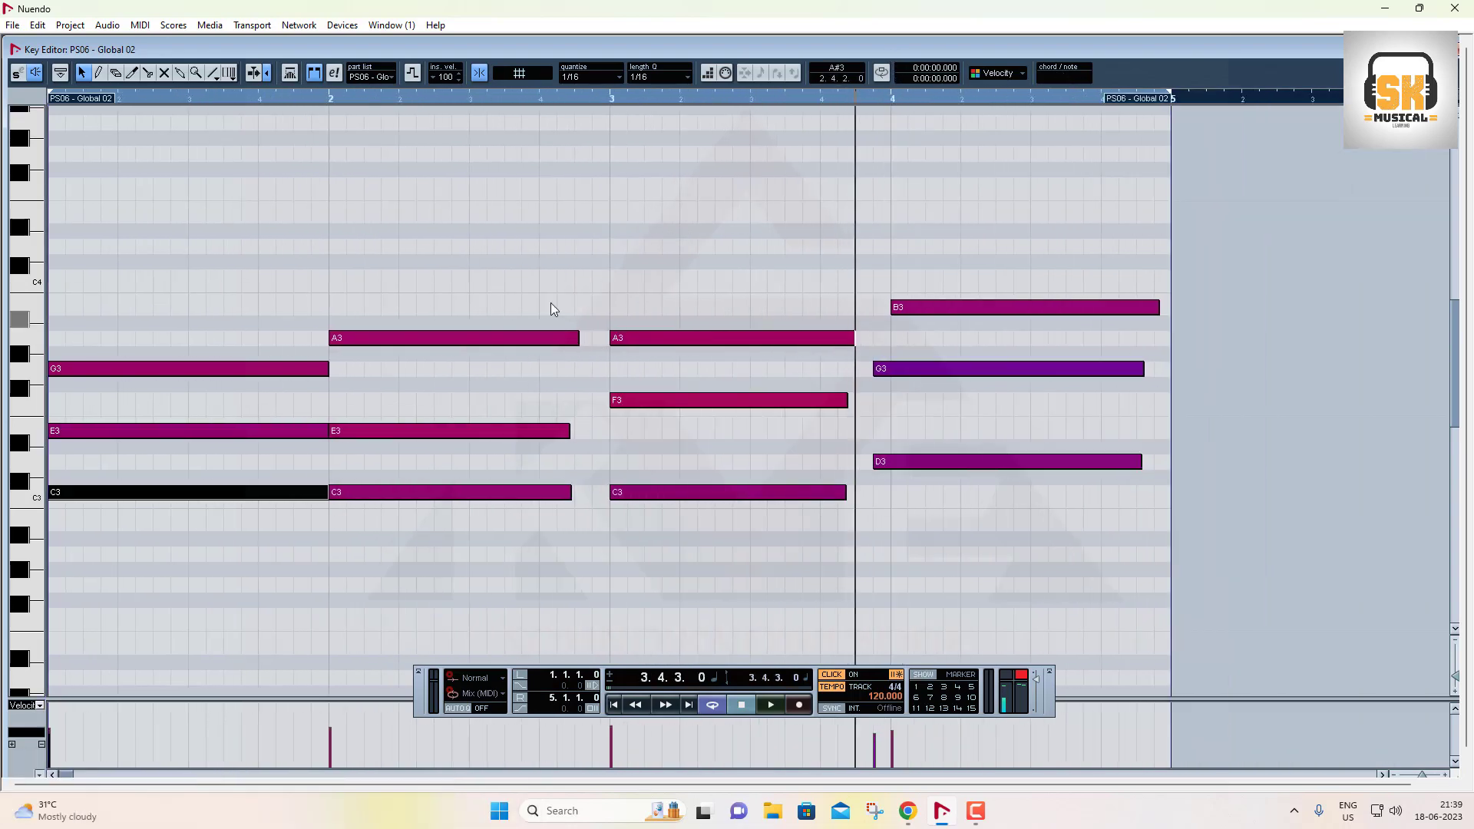
drag(546, 294, 568, 491)
click(573, 353)
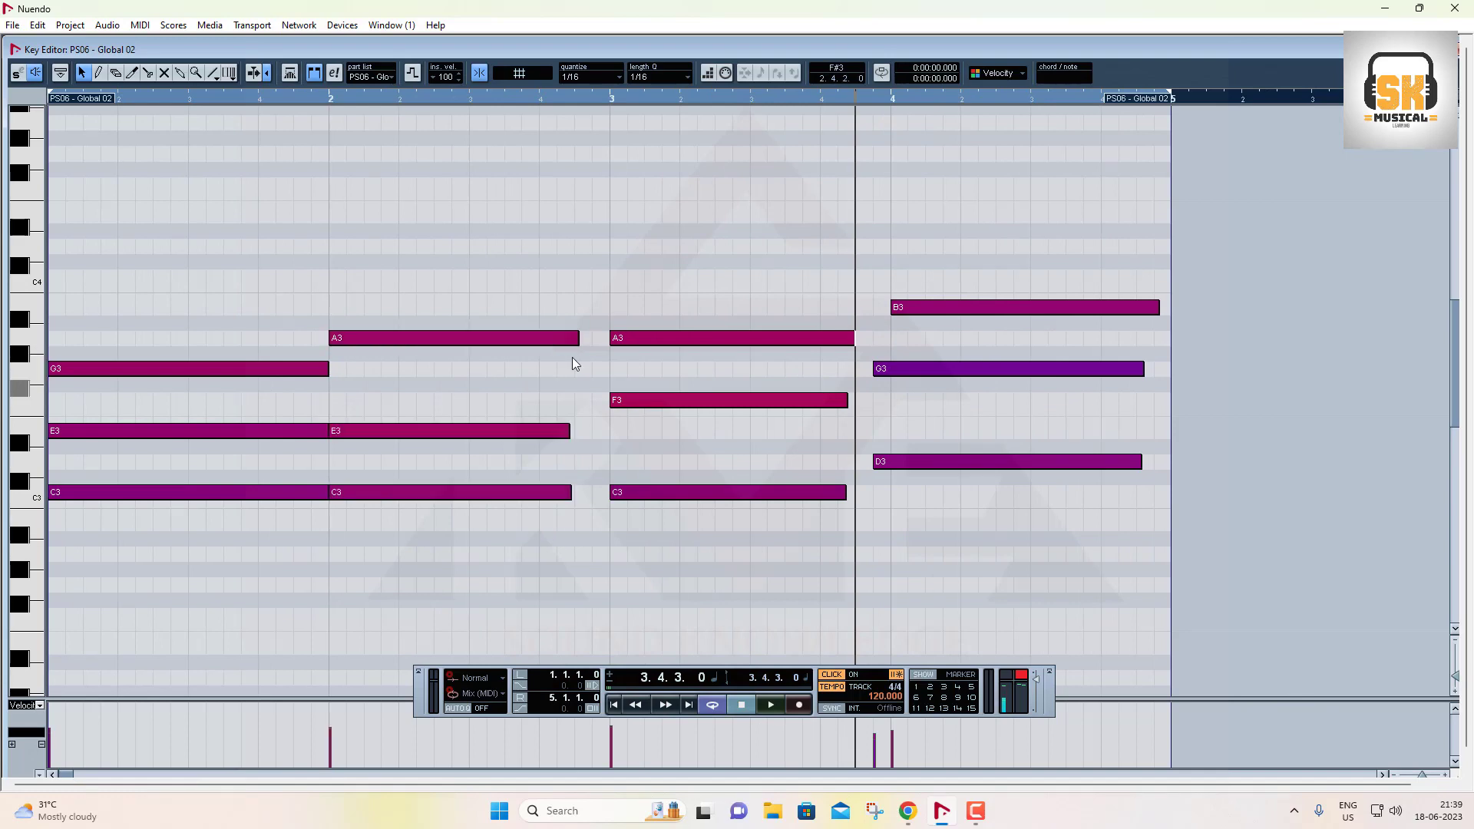
drag(576, 340, 611, 341)
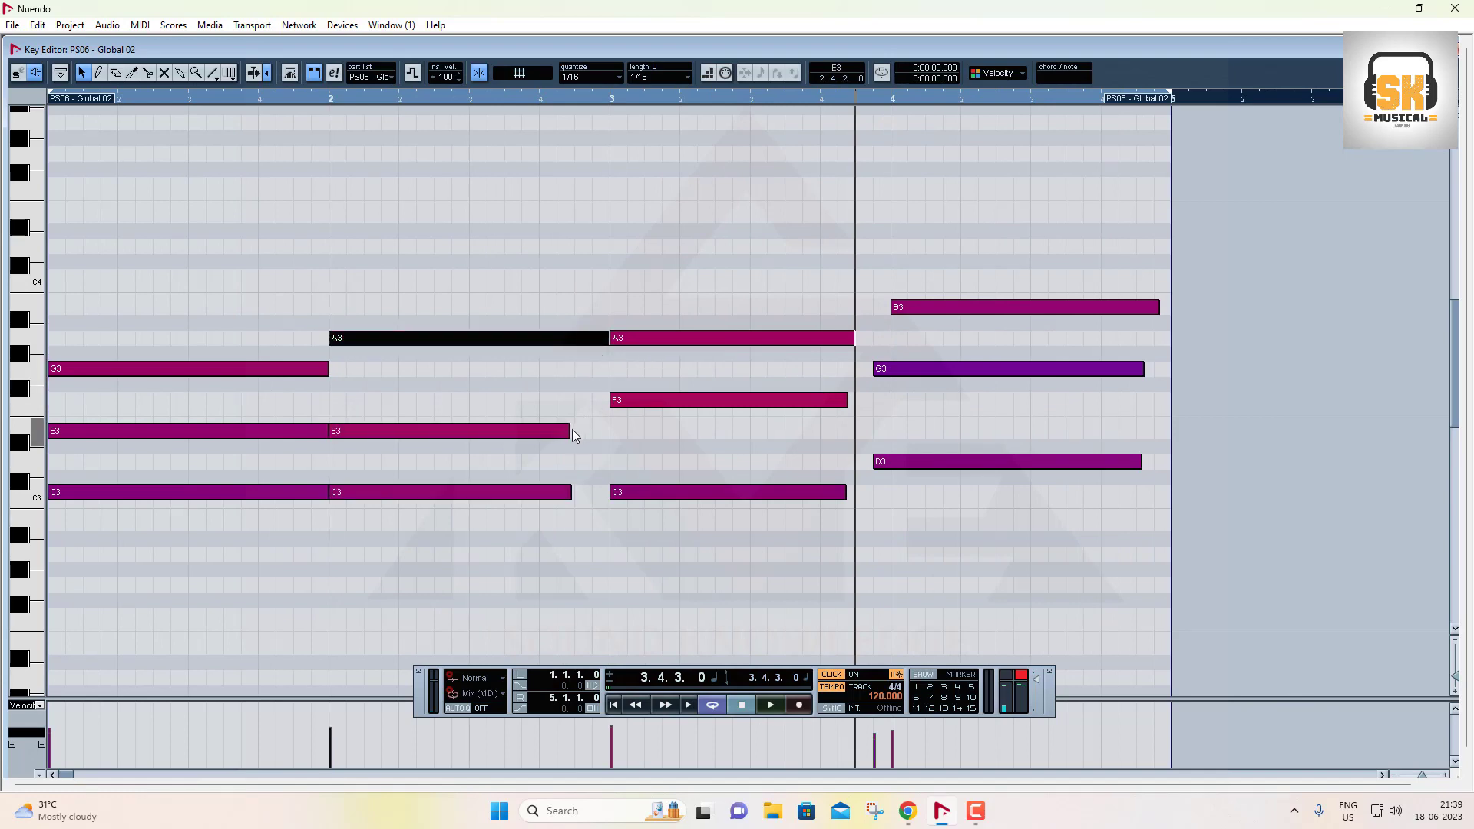
drag(567, 430, 610, 431)
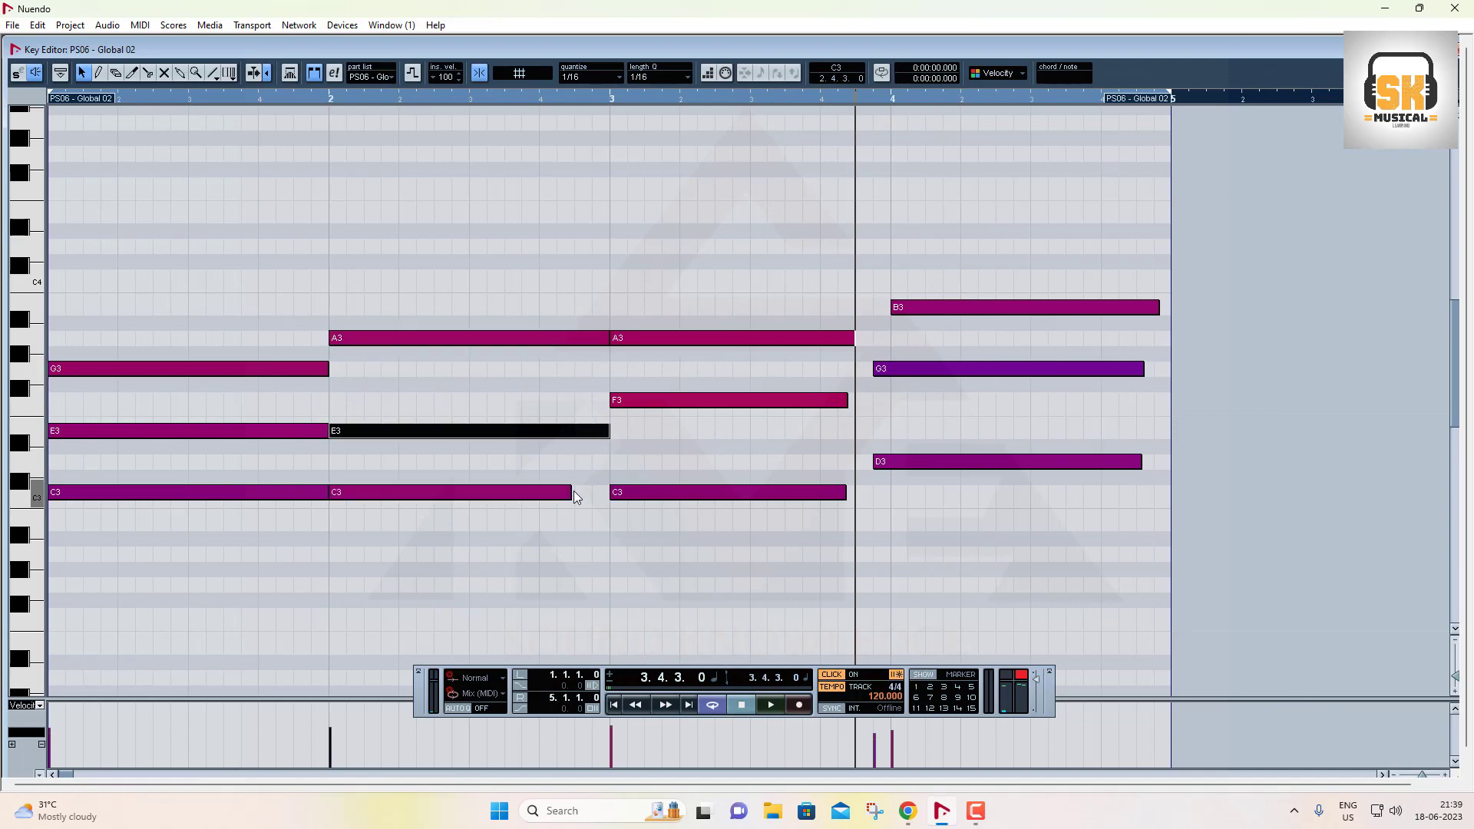
drag(571, 492, 610, 492)
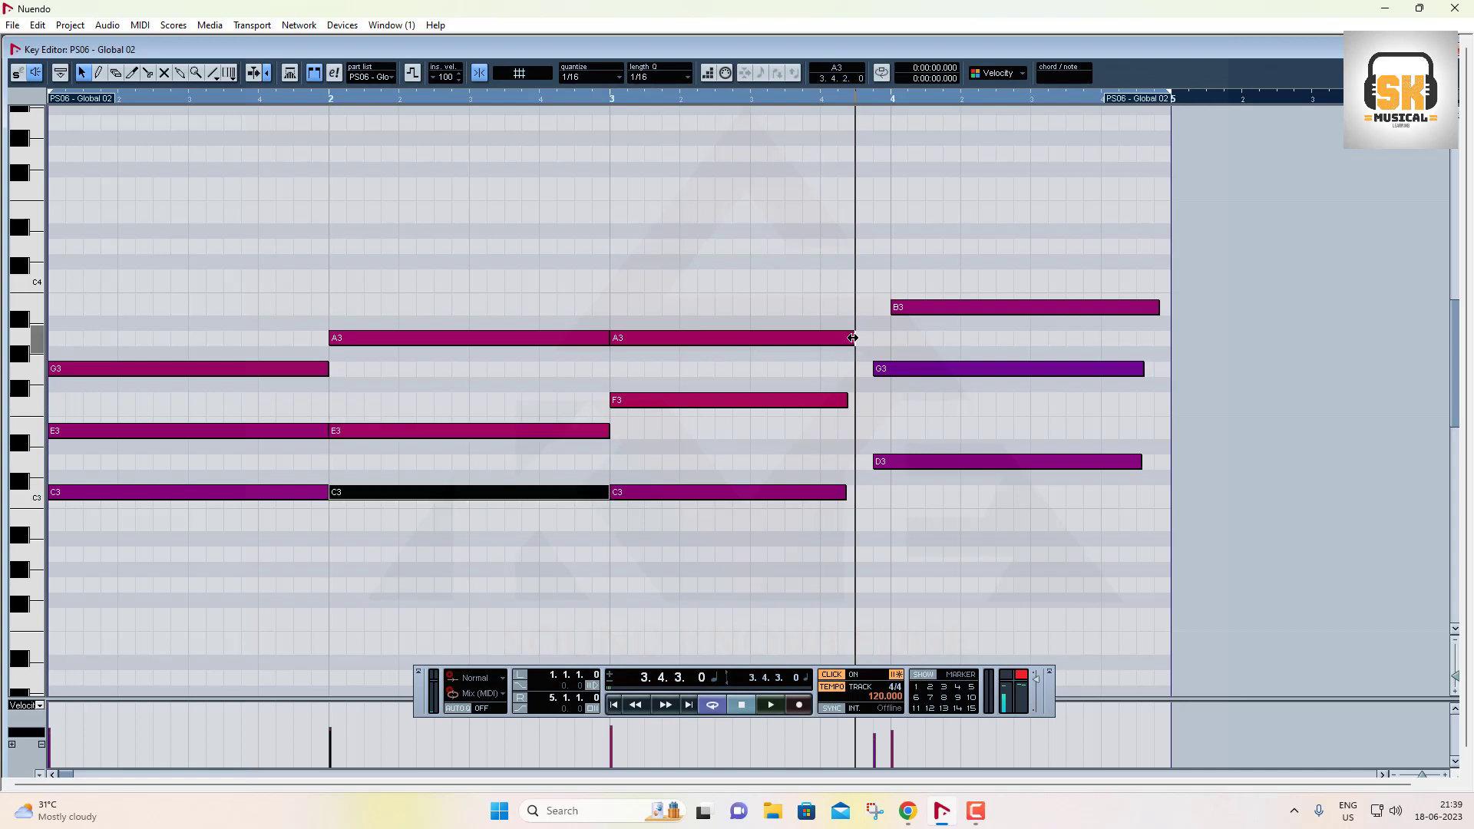
Lengthen the third chord's A3, F3 and C3 notes to the start of bar 4
drag(855, 337, 892, 338)
drag(845, 400, 891, 400)
drag(845, 492, 892, 494)
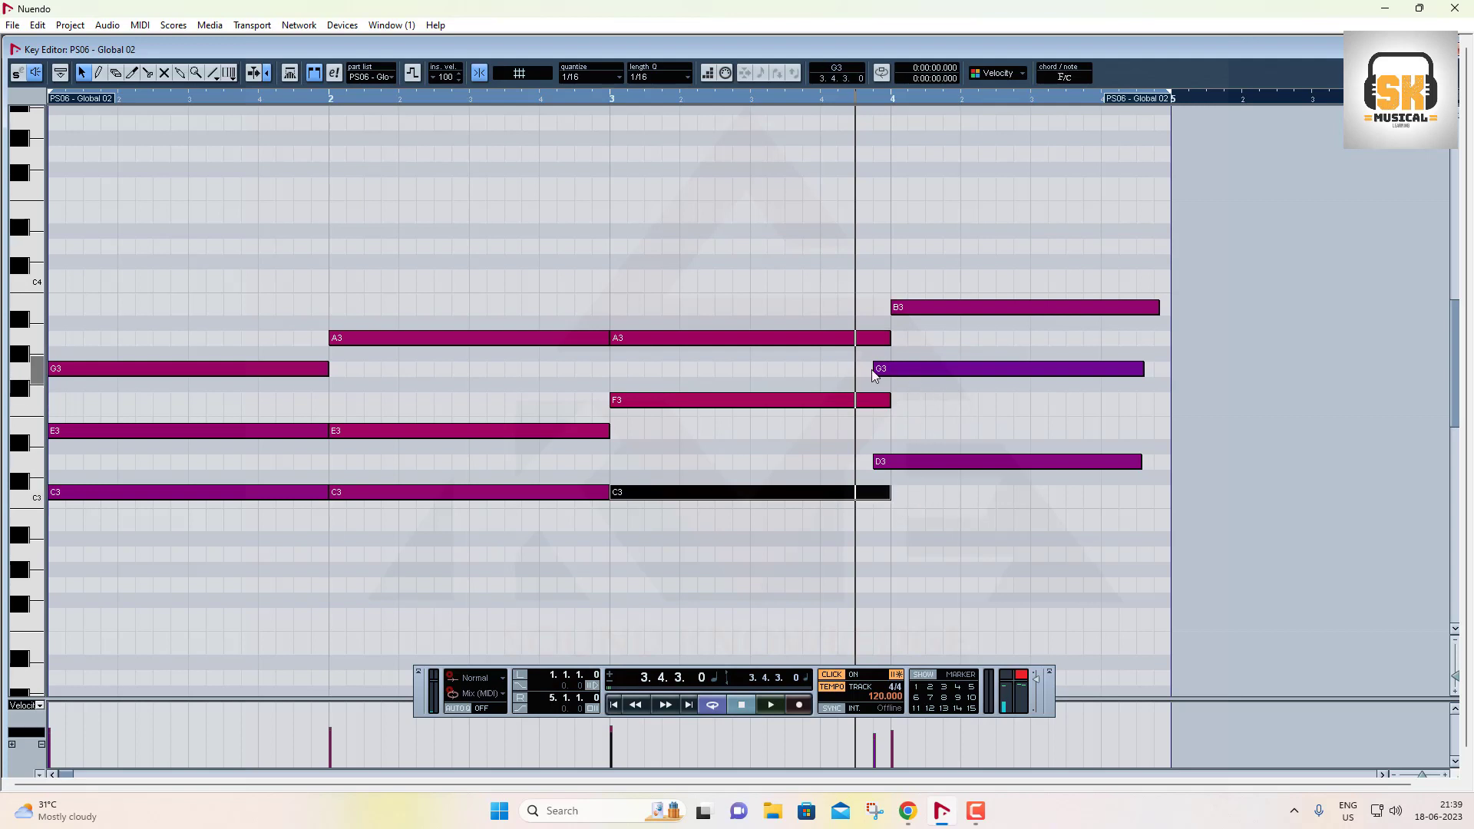
Align the last chord's G3 and D3 starts to bar 4, lengthen all three notes to bar 5, and close the editor
drag(873, 375, 891, 376)
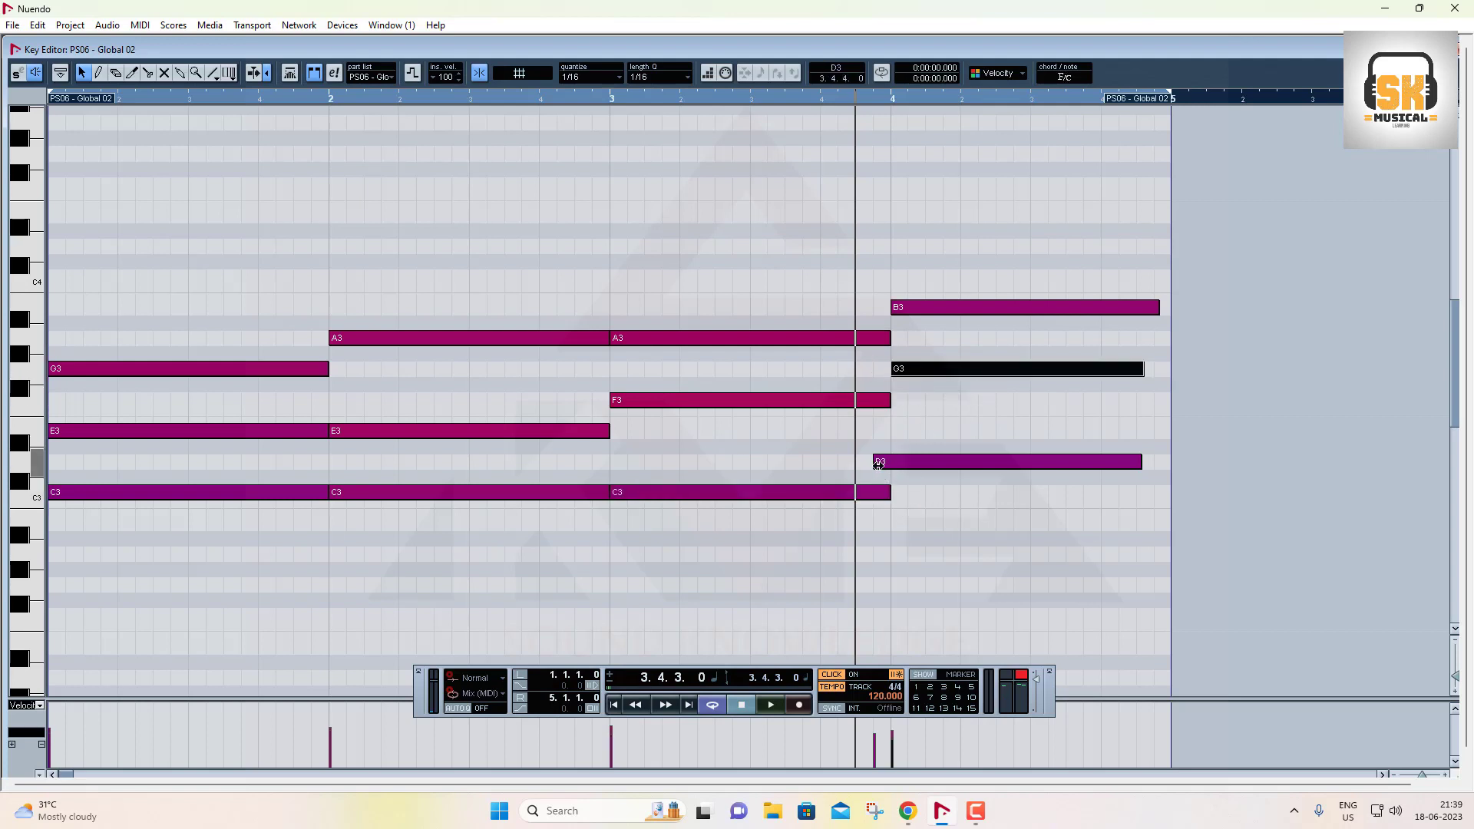
drag(878, 465, 896, 465)
drag(1143, 368, 1170, 368)
drag(1159, 307, 1171, 307)
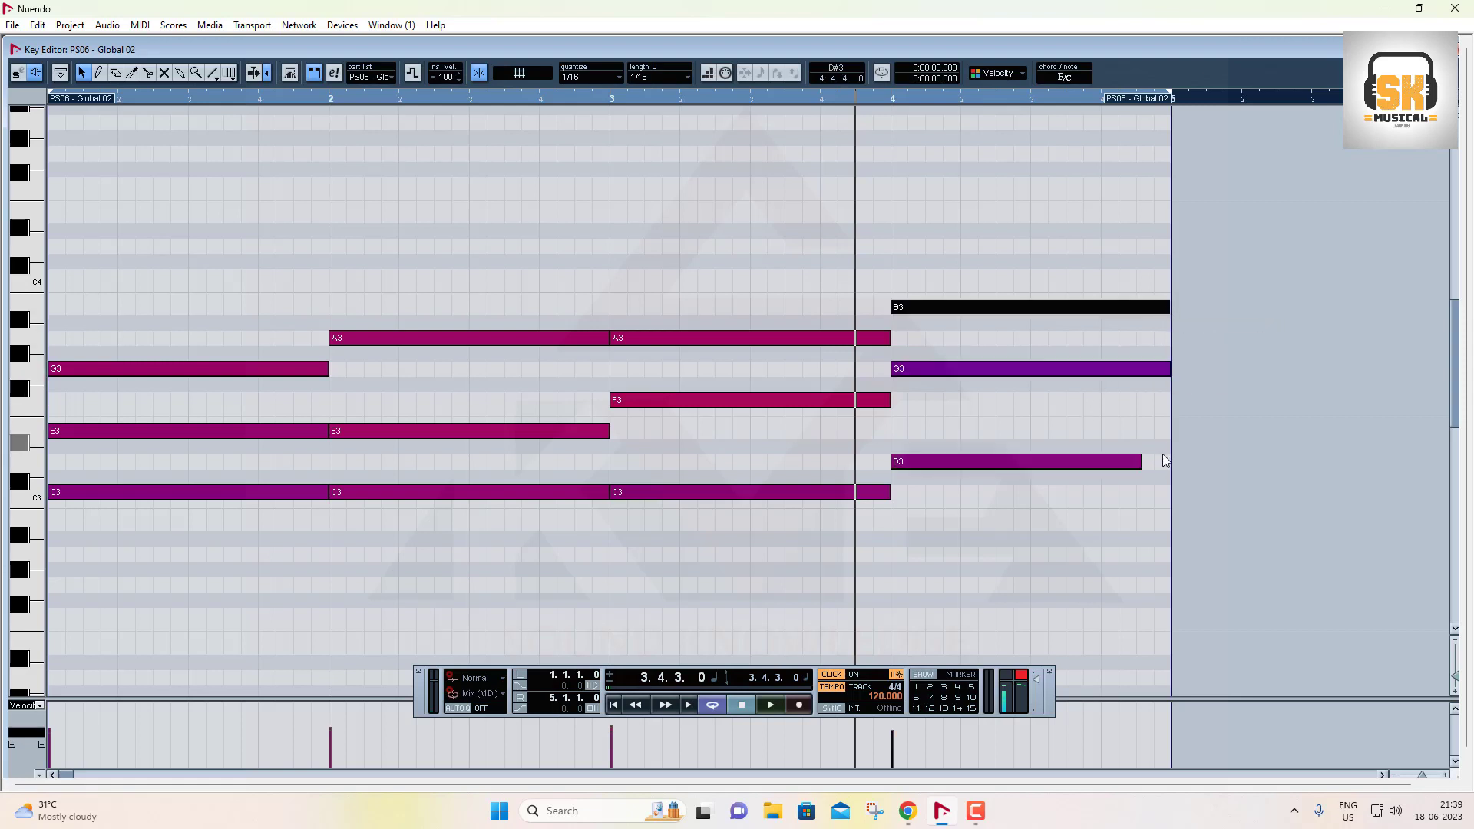
drag(1141, 464, 1166, 461)
click(1458, 50)
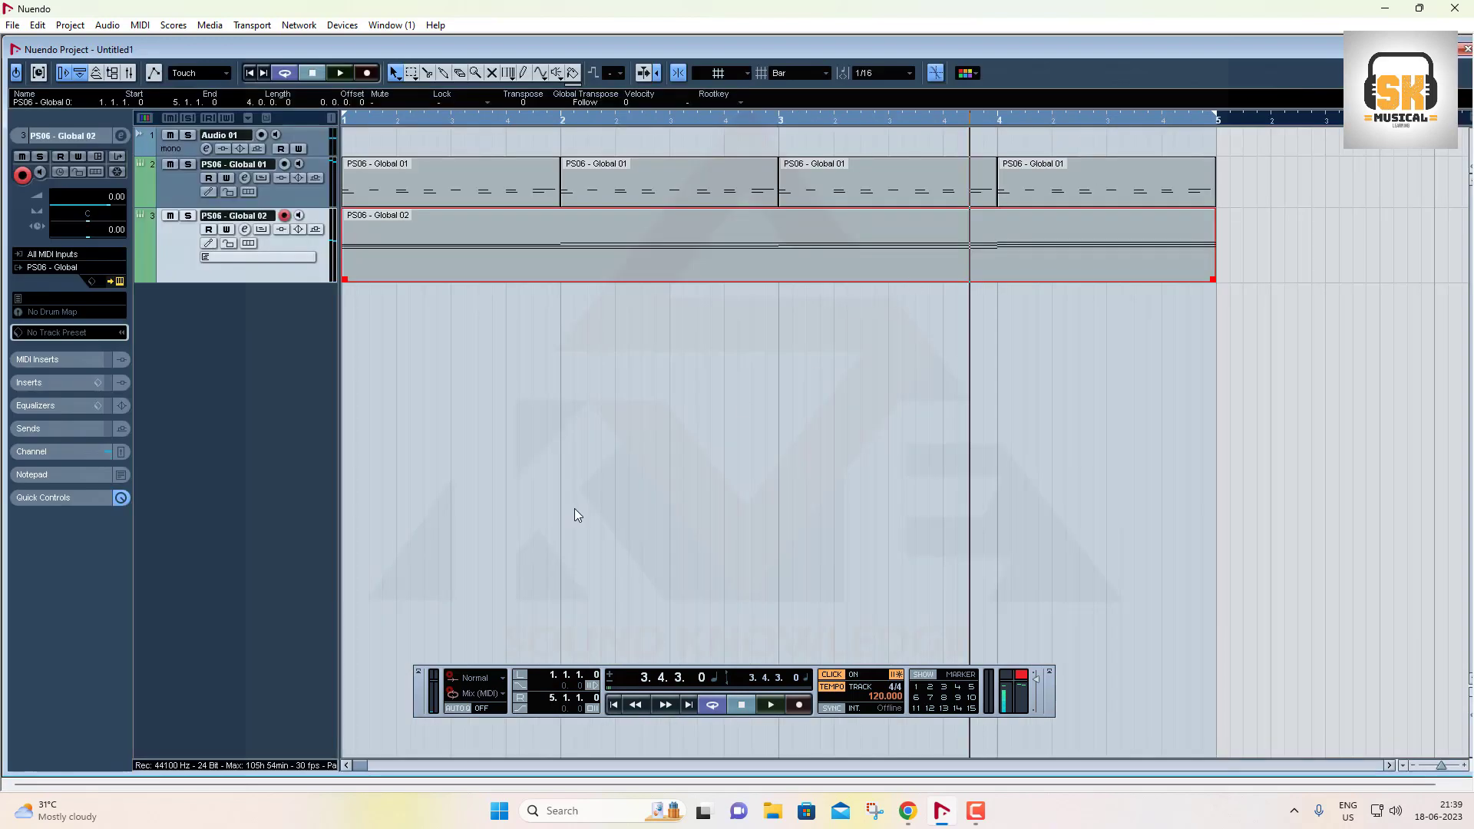
Play the arrangement from the beginning to check the drums together with the edited pad chords
key(comma)
key(space)
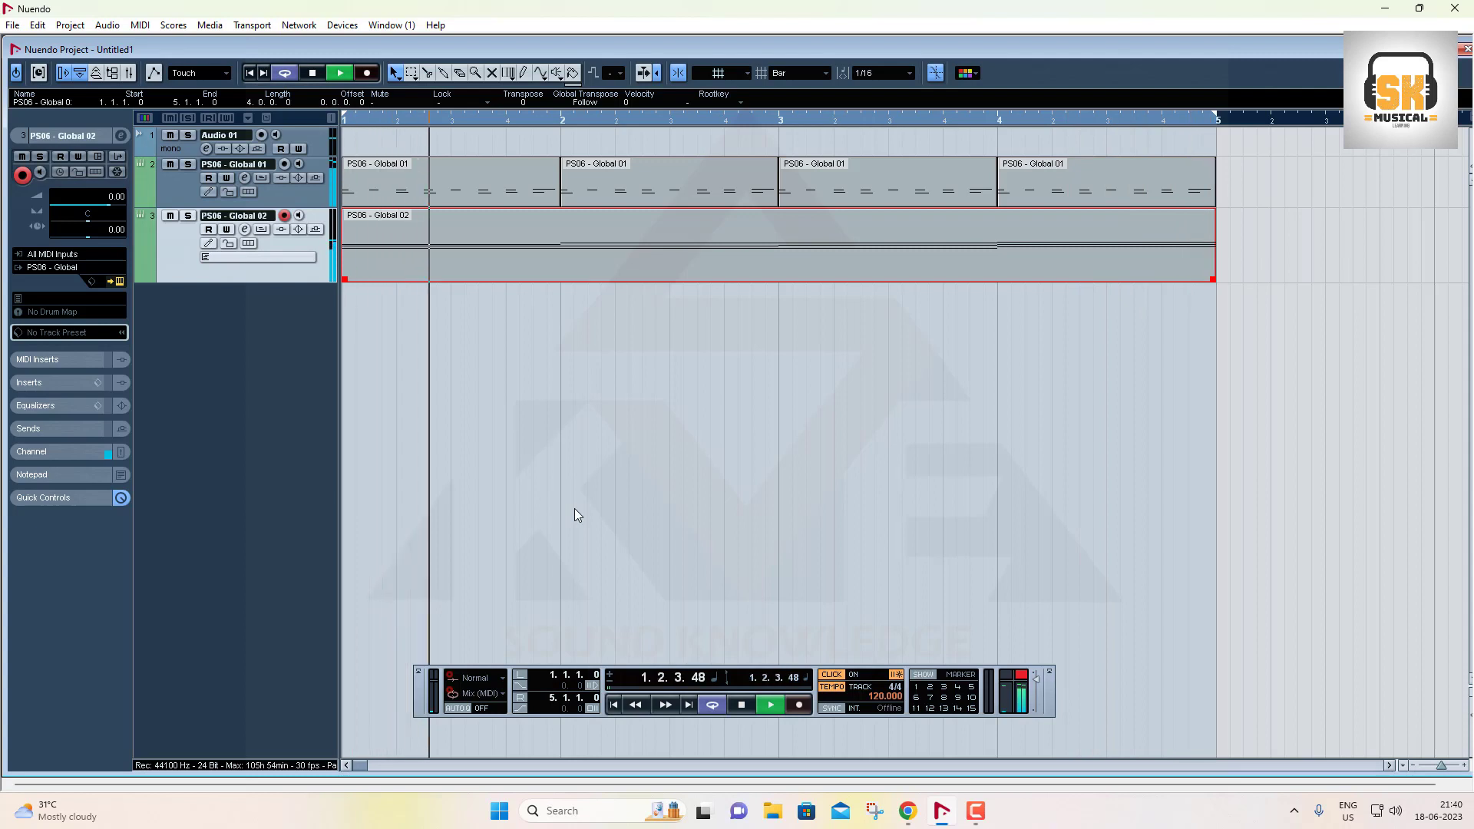
key(space)
Add a third instrument track below the pad track with PS02 - Fretted as its VST instrument
right_click(206, 322)
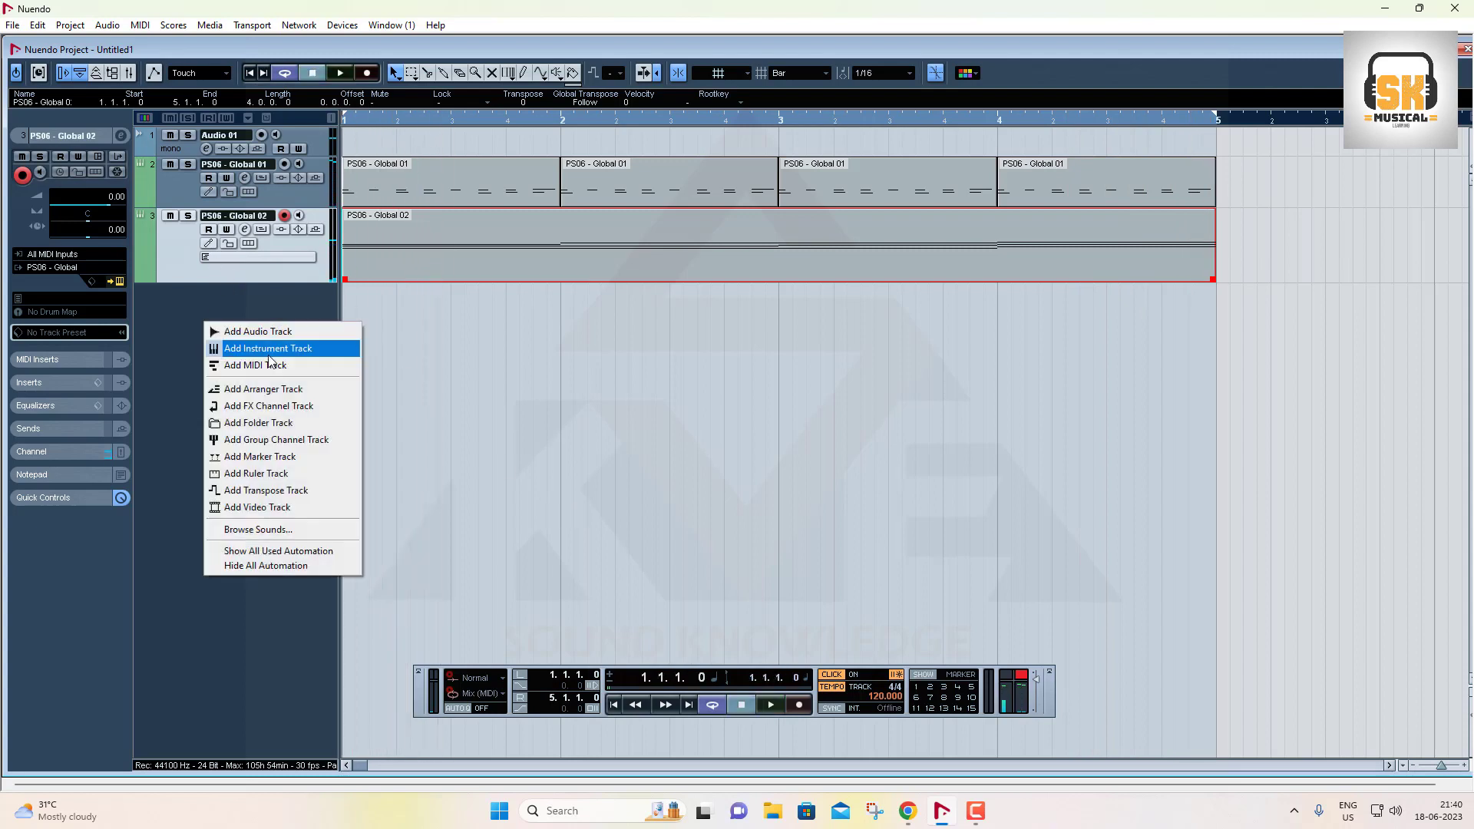
click(288, 350)
click(657, 238)
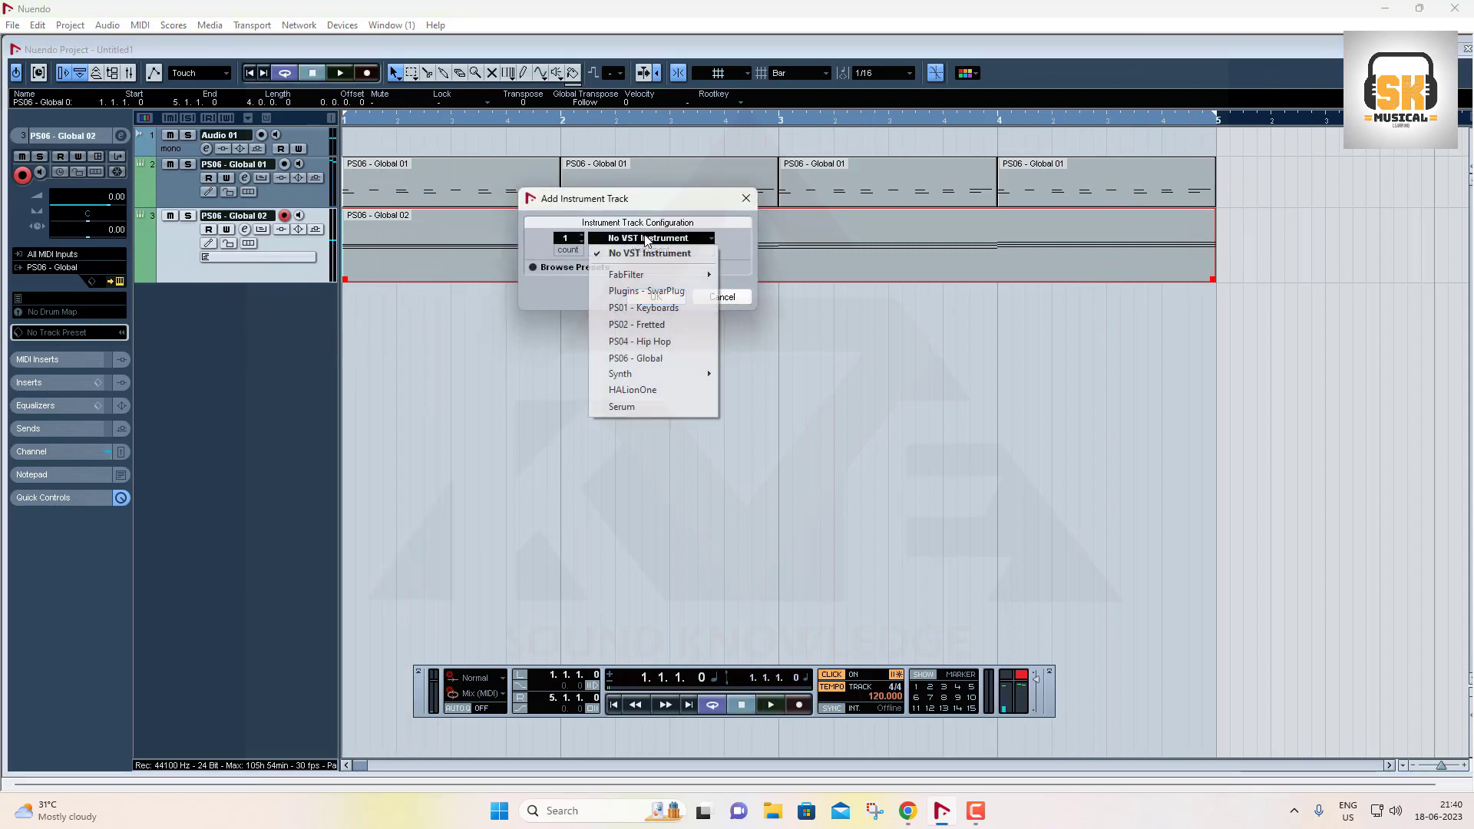
click(651, 325)
click(644, 298)
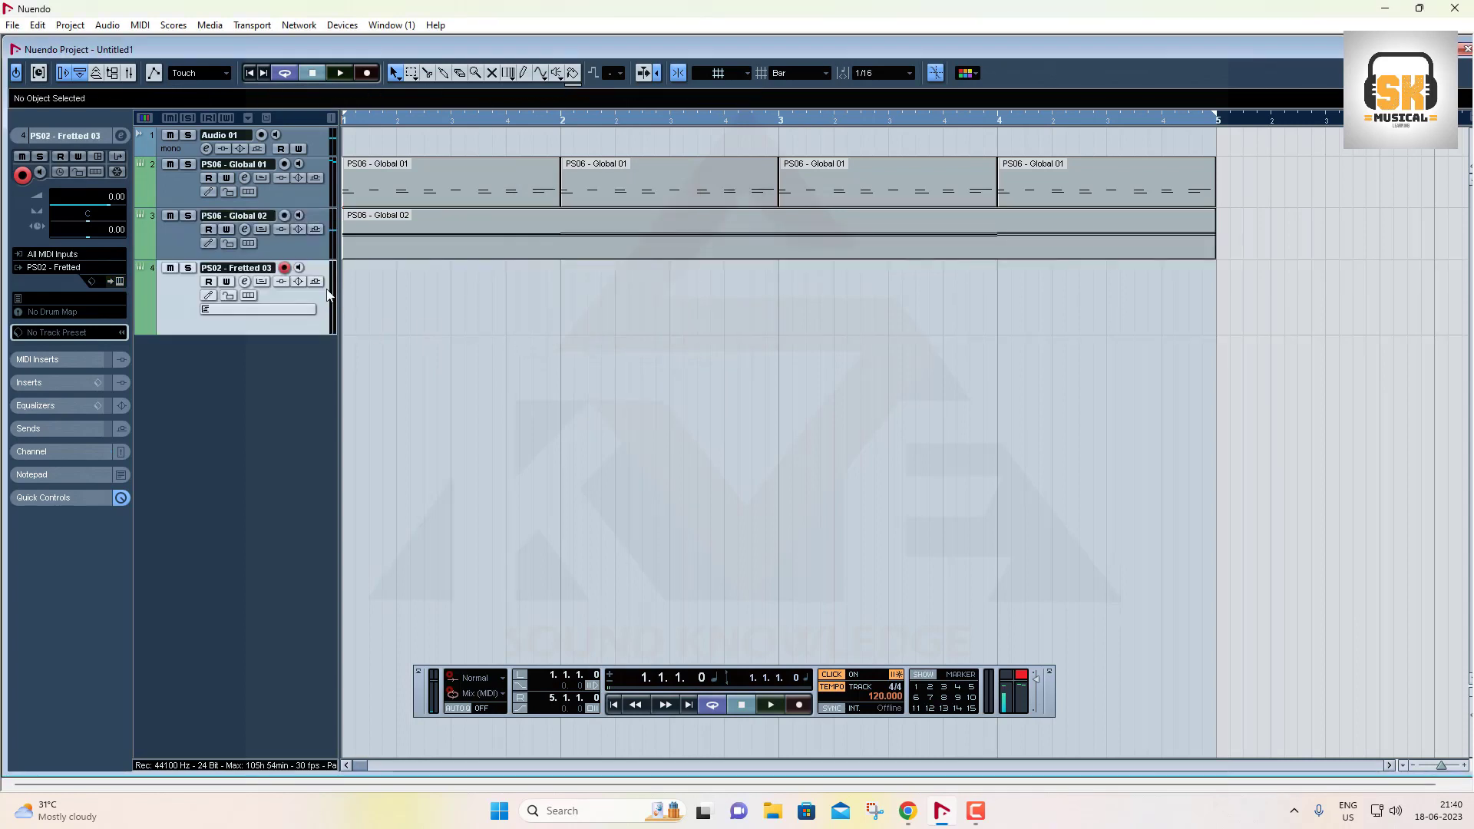
Load the Ampeg Ac. Bass -Full sound from the Electric Bass, Deluxe Bass category into PS02 - Fretted and try it out
drag(379, 121, 317, 96)
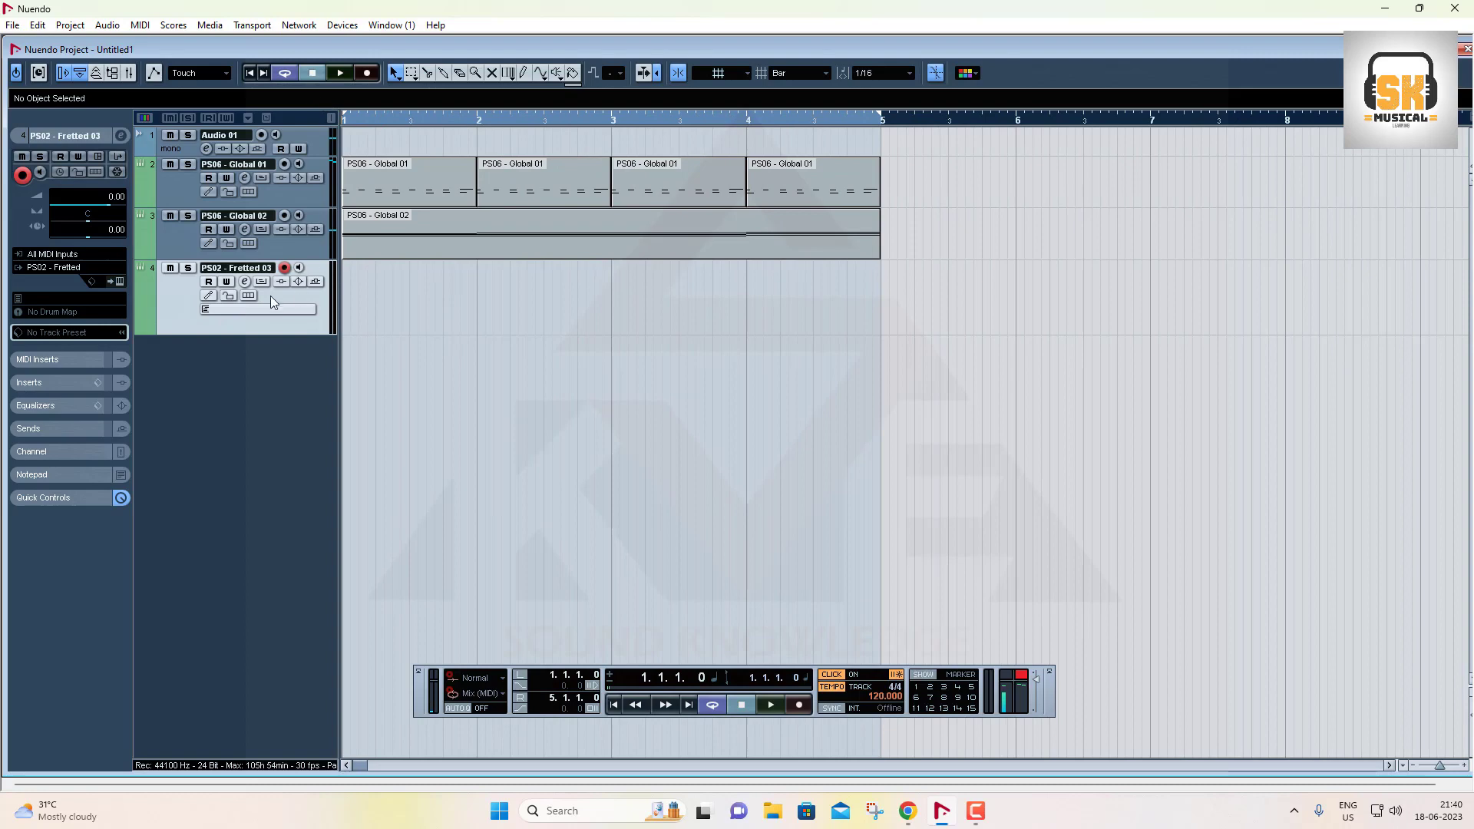
click(119, 283)
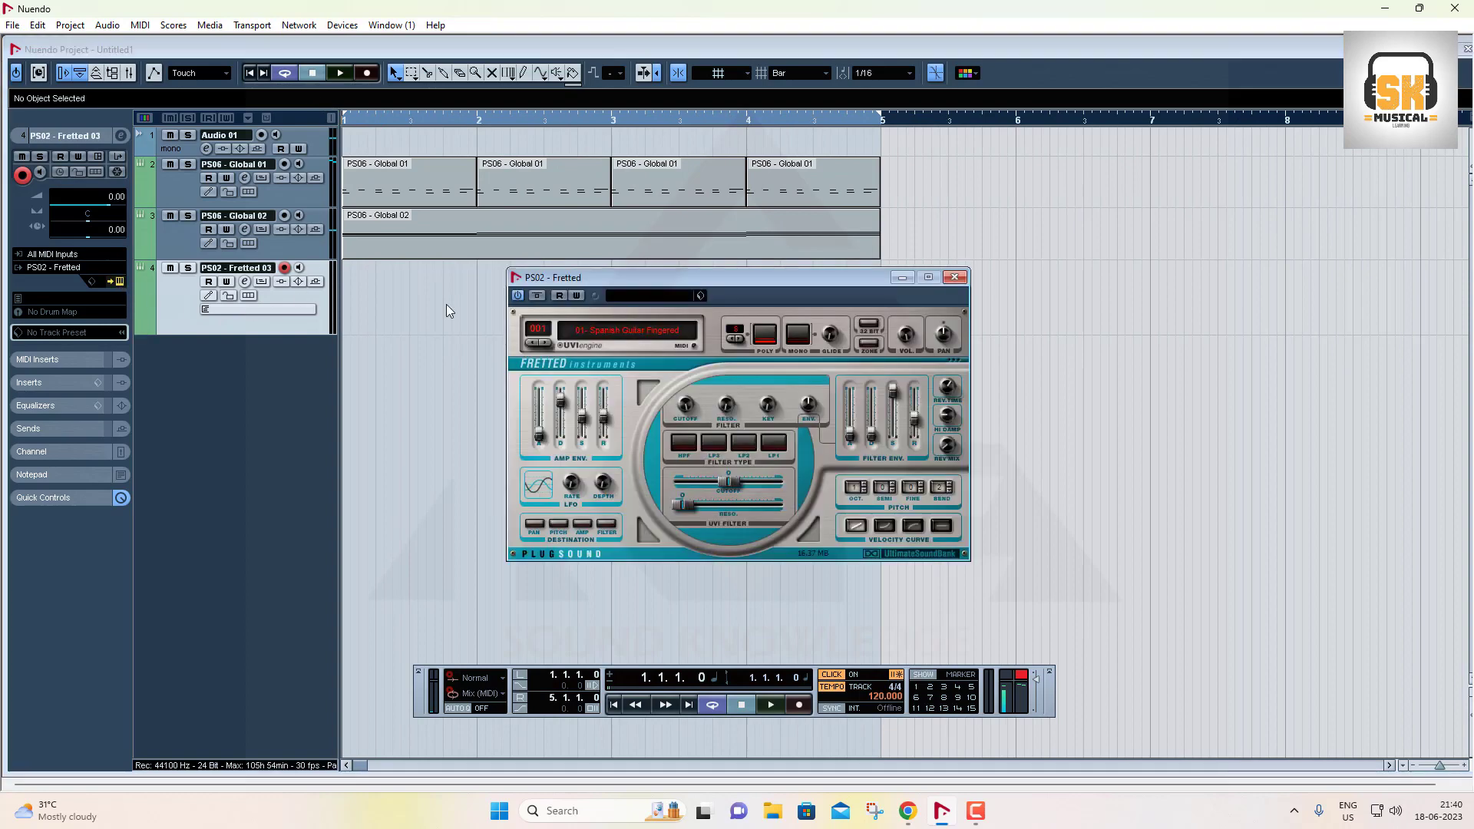
click(636, 340)
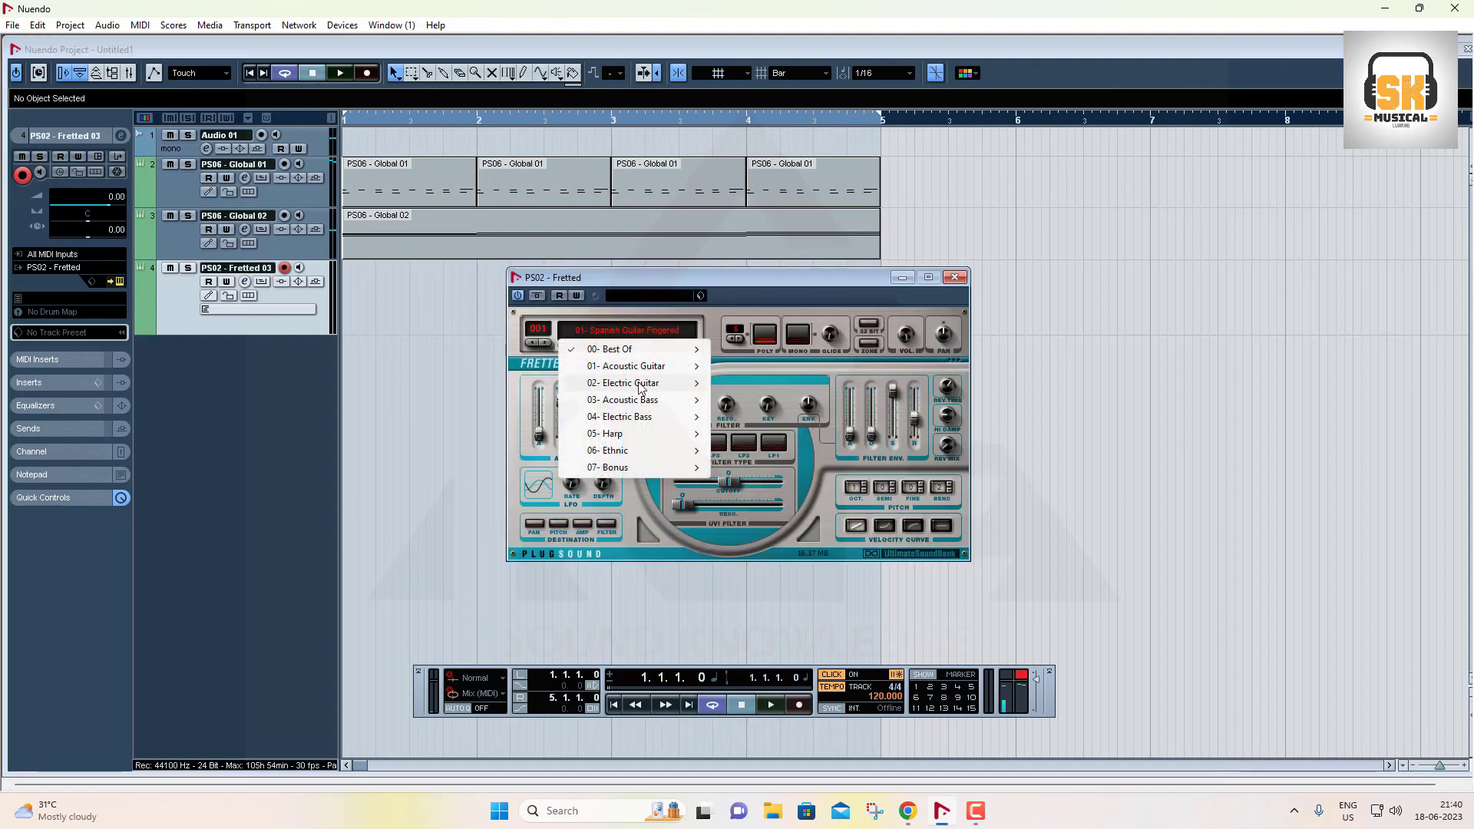
mouse_move(638, 418)
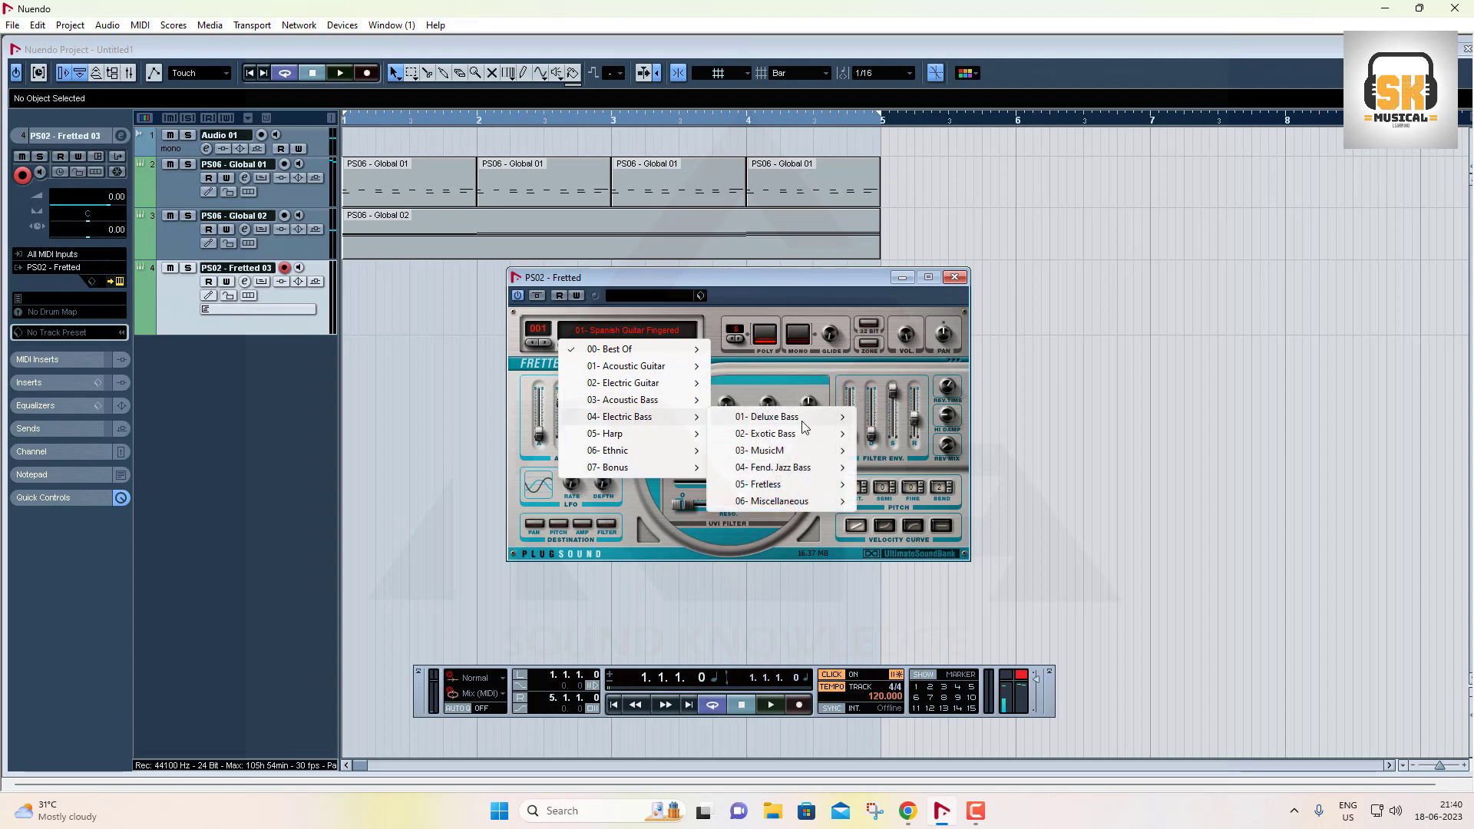
mouse_move(804, 423)
click(914, 419)
click(965, 277)
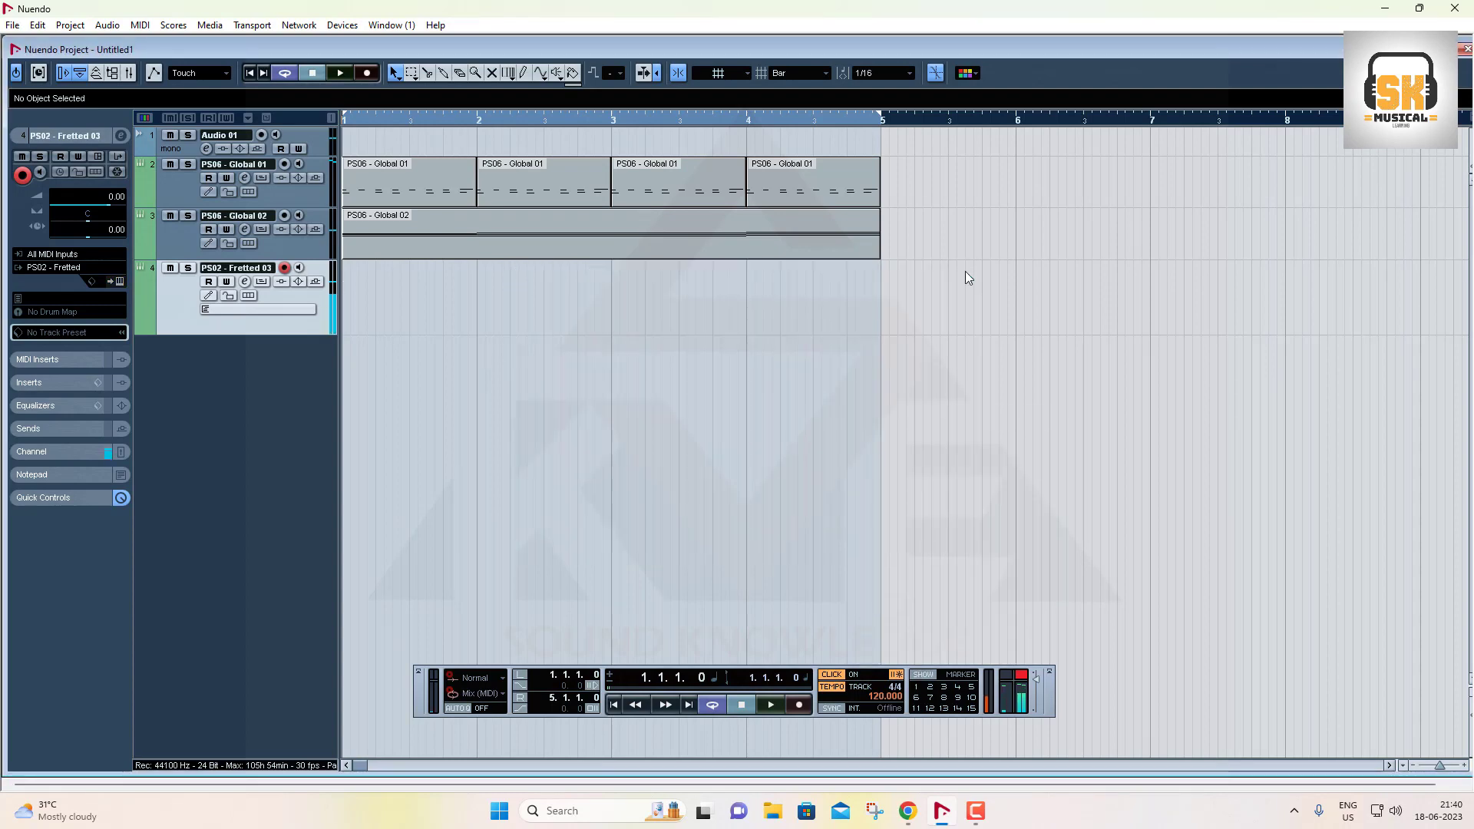
click(120, 282)
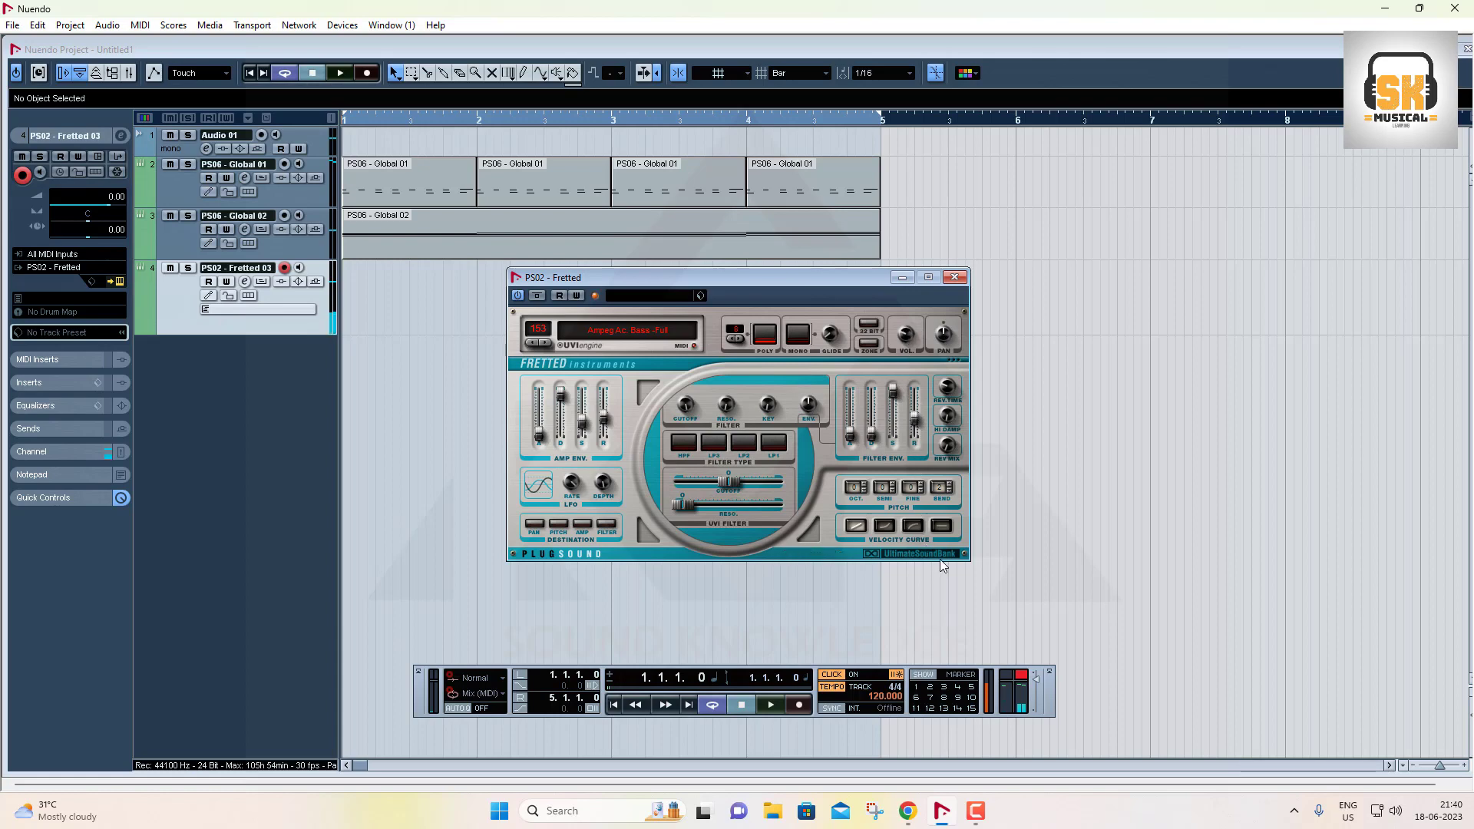
Record a four-bar bass line on the PS02 - Fretted 03 track, moving the instrument window clear of the part
key(KP_Multiply)
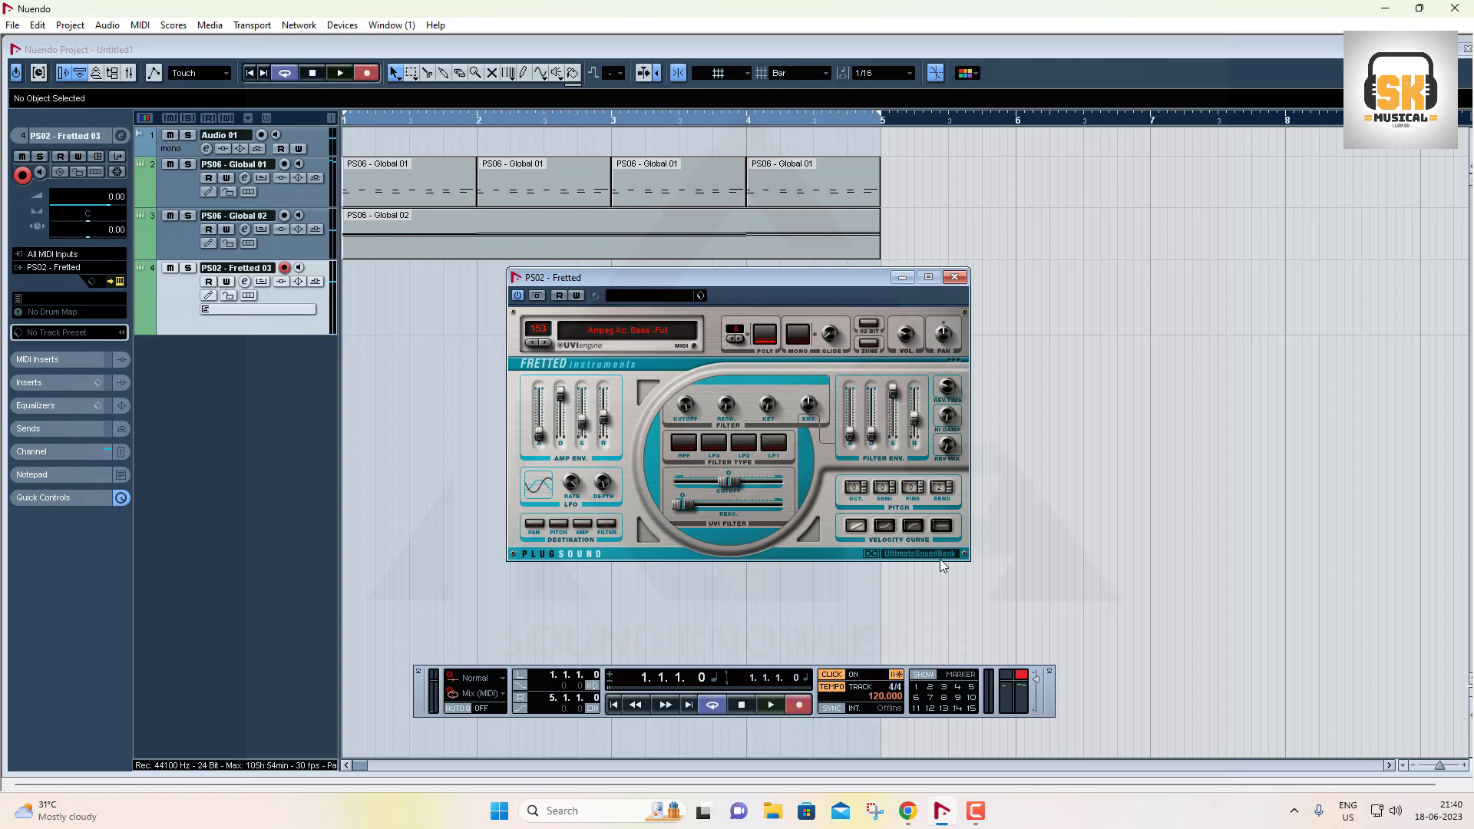
key(KP_Multiply)
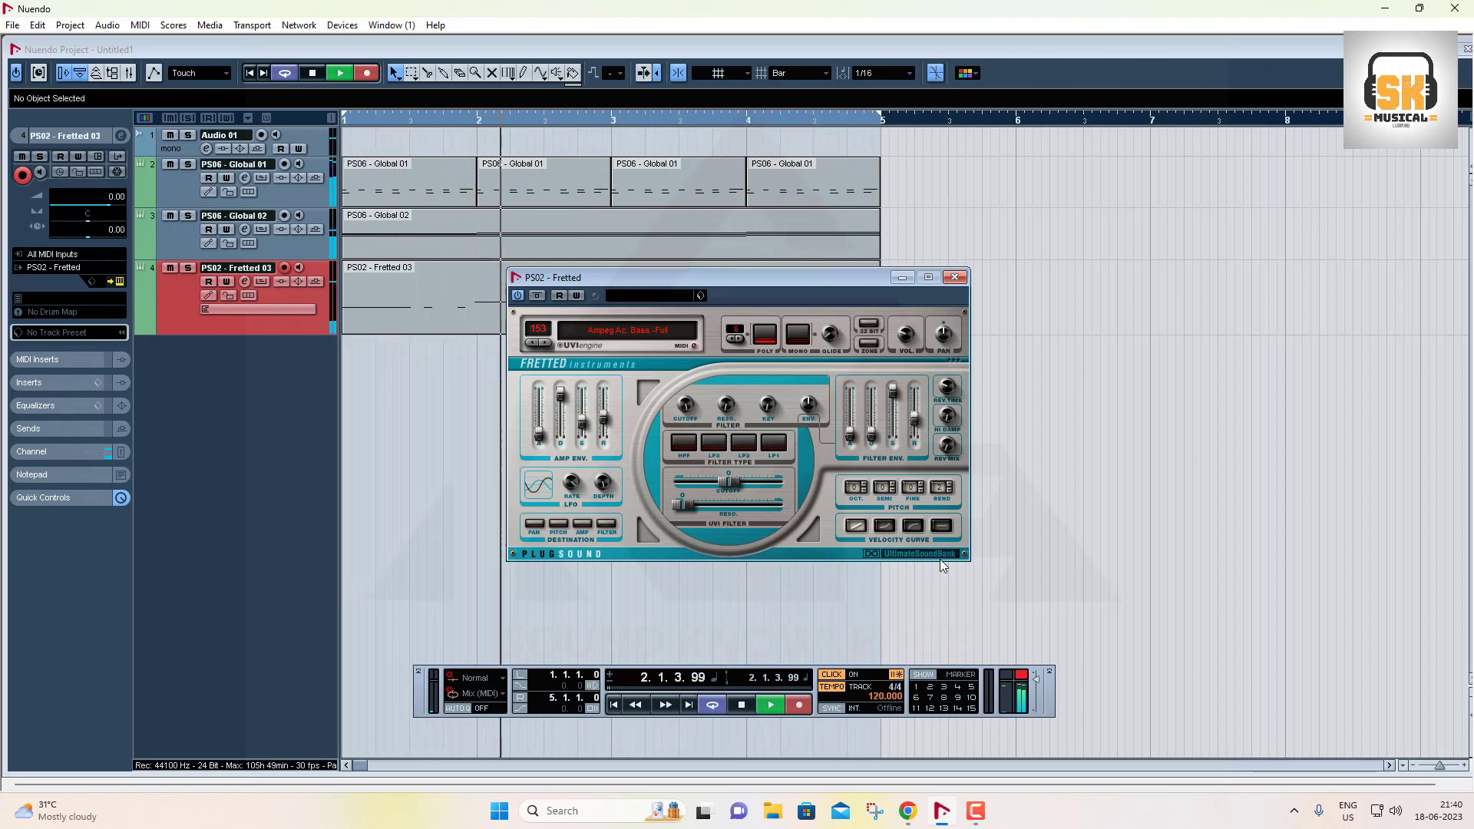
drag(744, 273, 1124, 330)
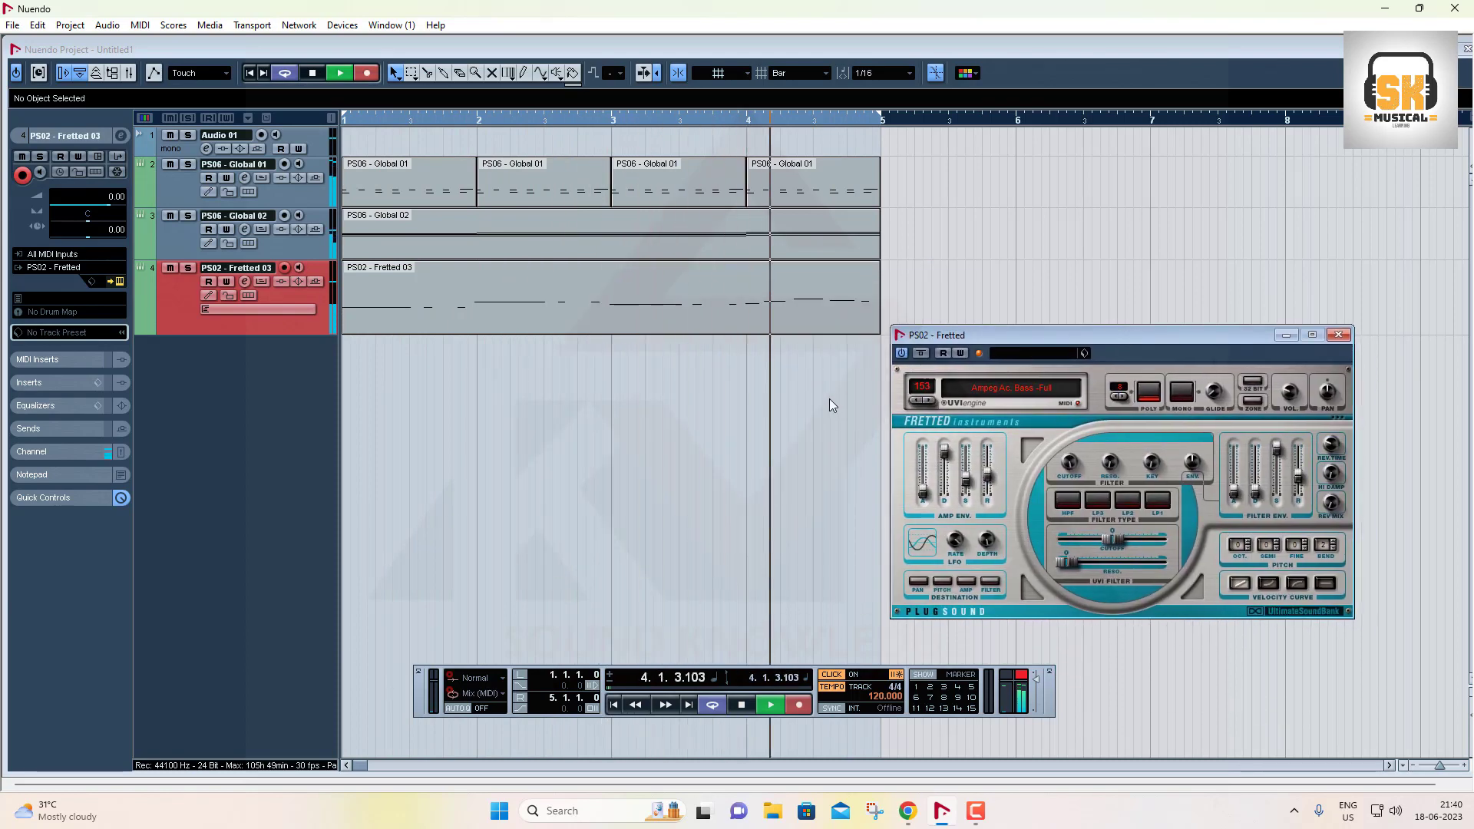
key(space)
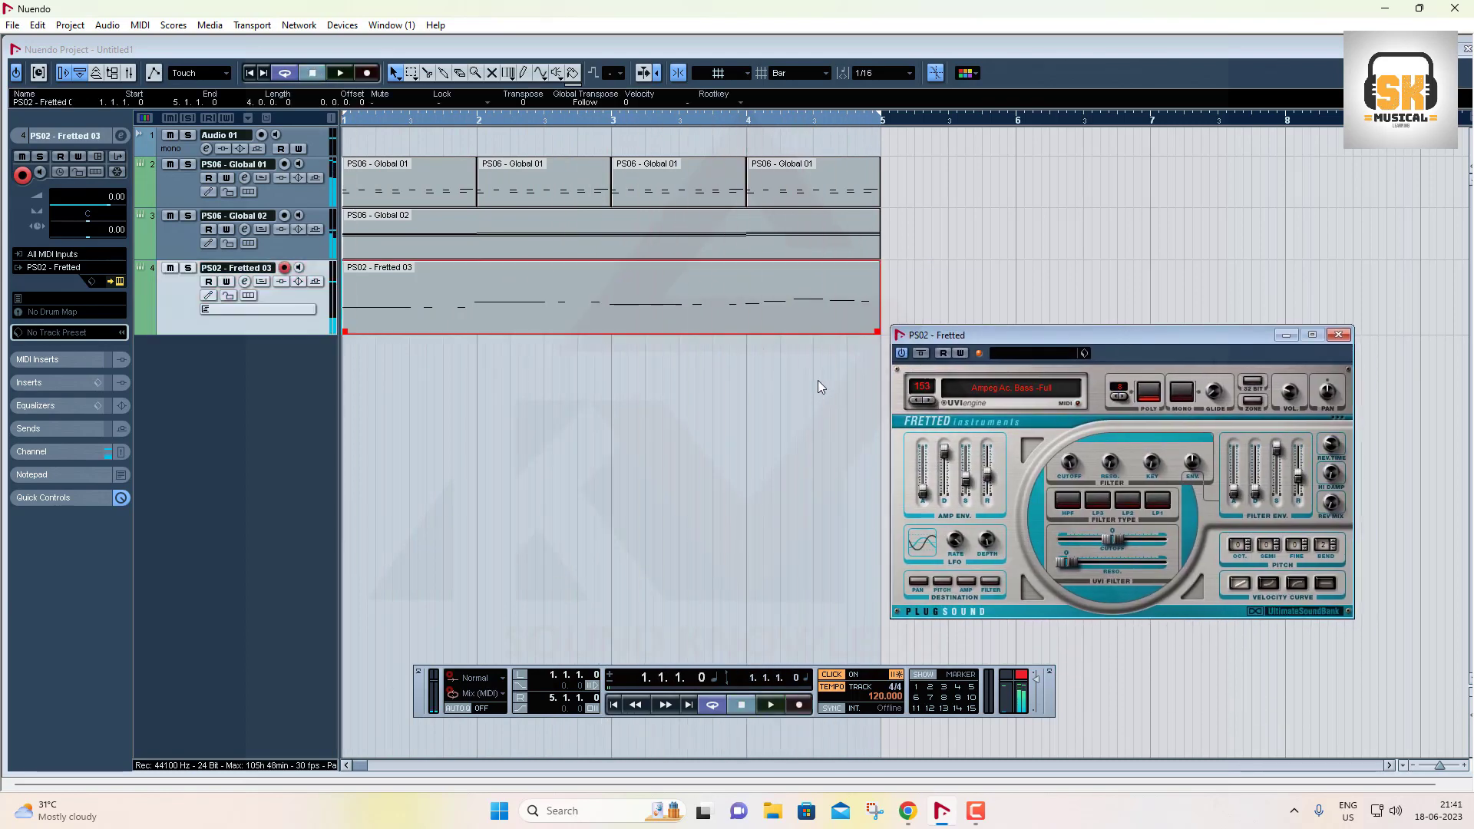
Quantize all notes of the recorded bass part on PS02 - Fretted 03 to 1/16 and return to the project
double_click(579, 299)
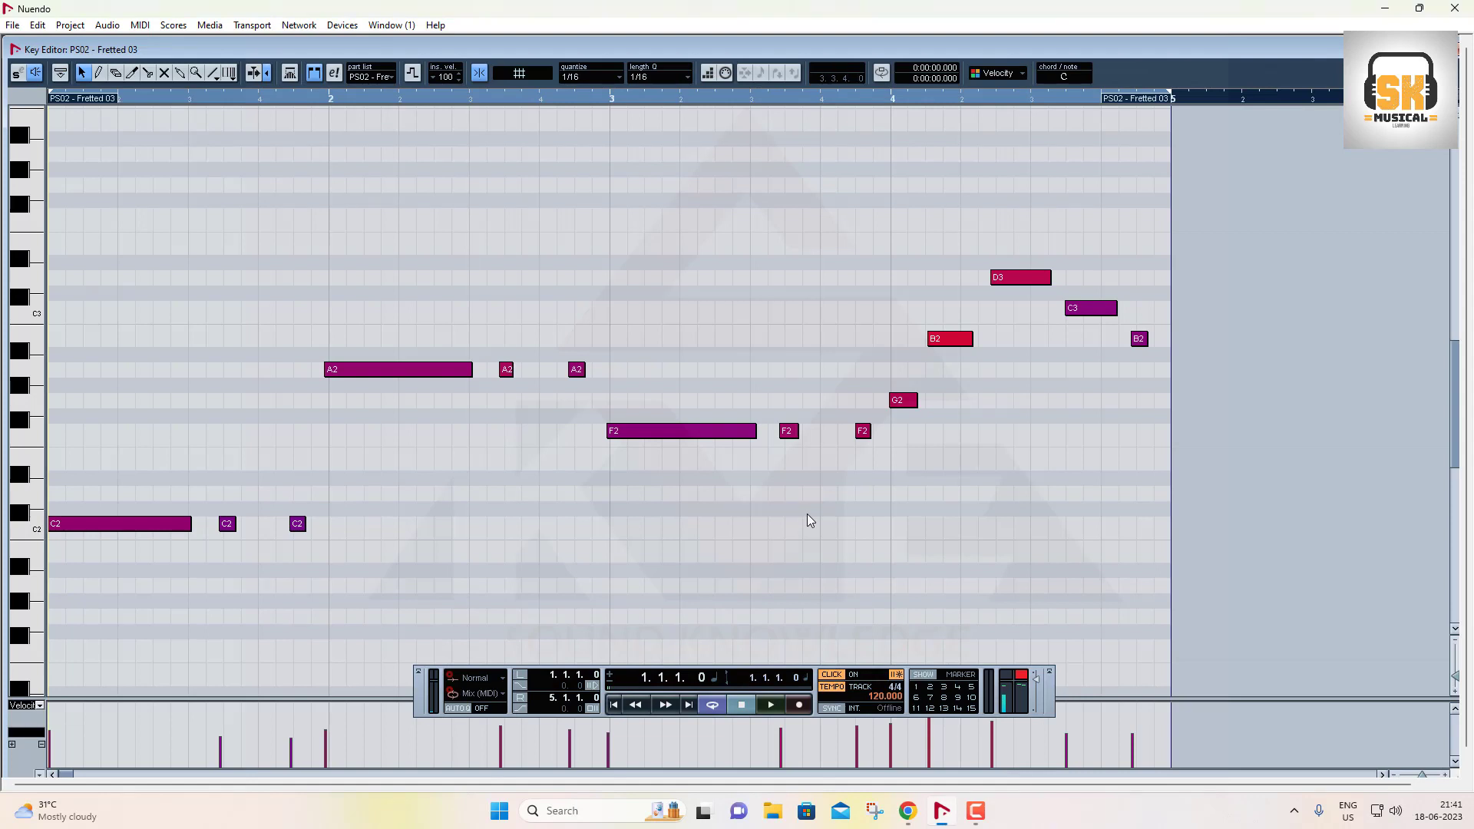
key(ctrl+a)
key(q)
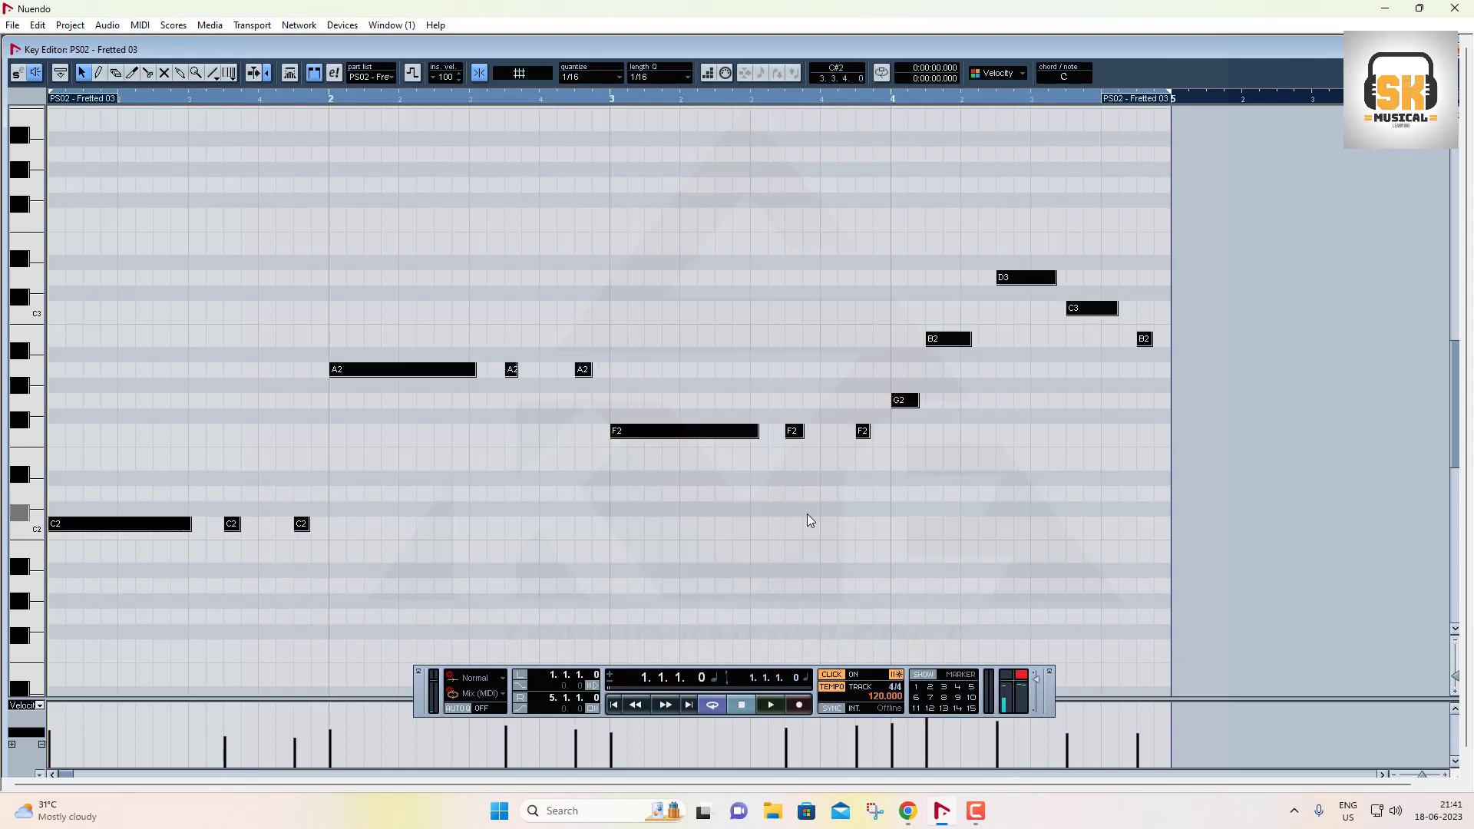
click(918, 486)
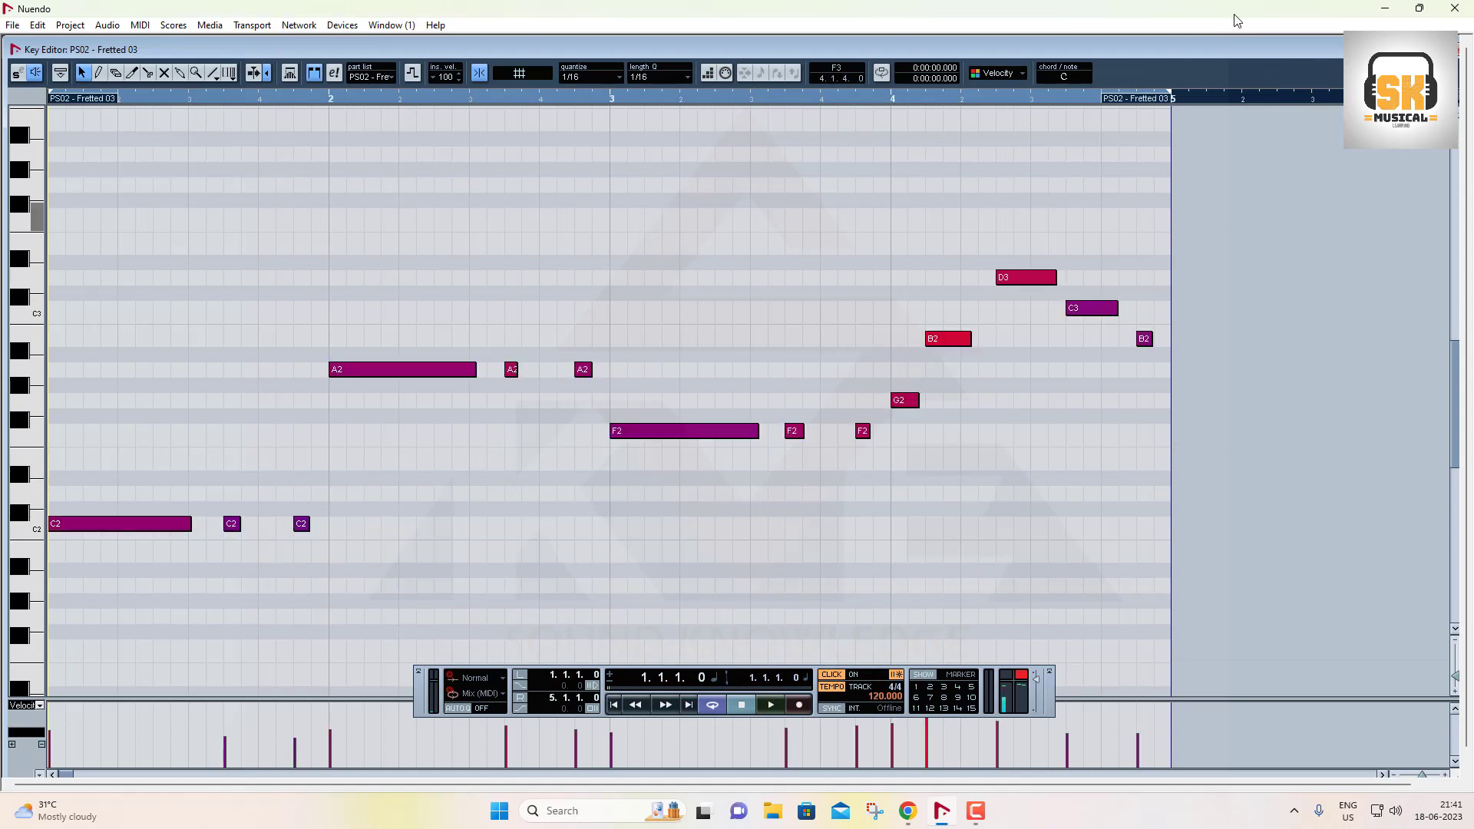
click(1455, 50)
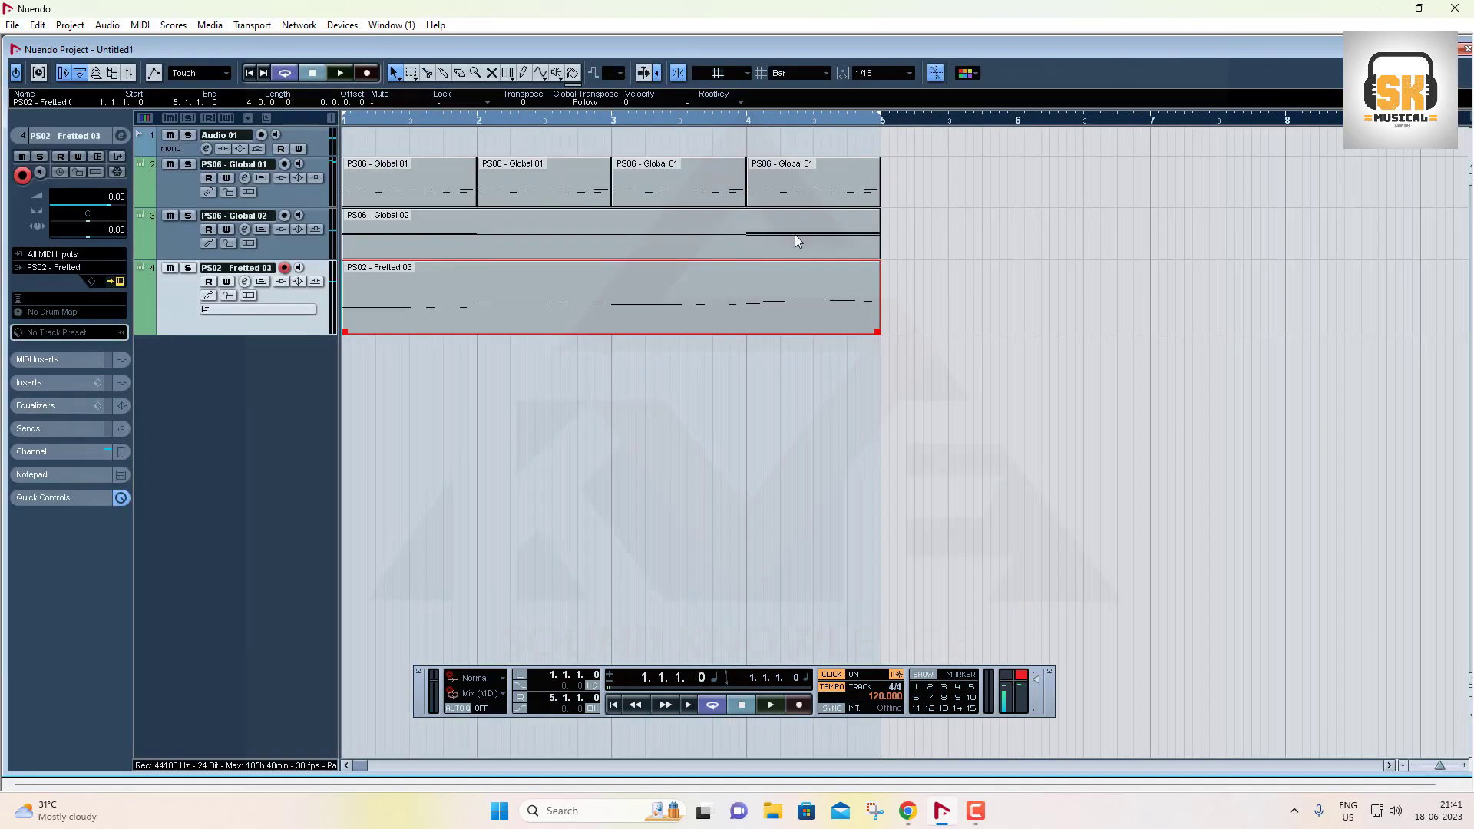
Play the arrangement from the beginning to check the quantized bass with the drums and pad
click(586, 376)
key(space)
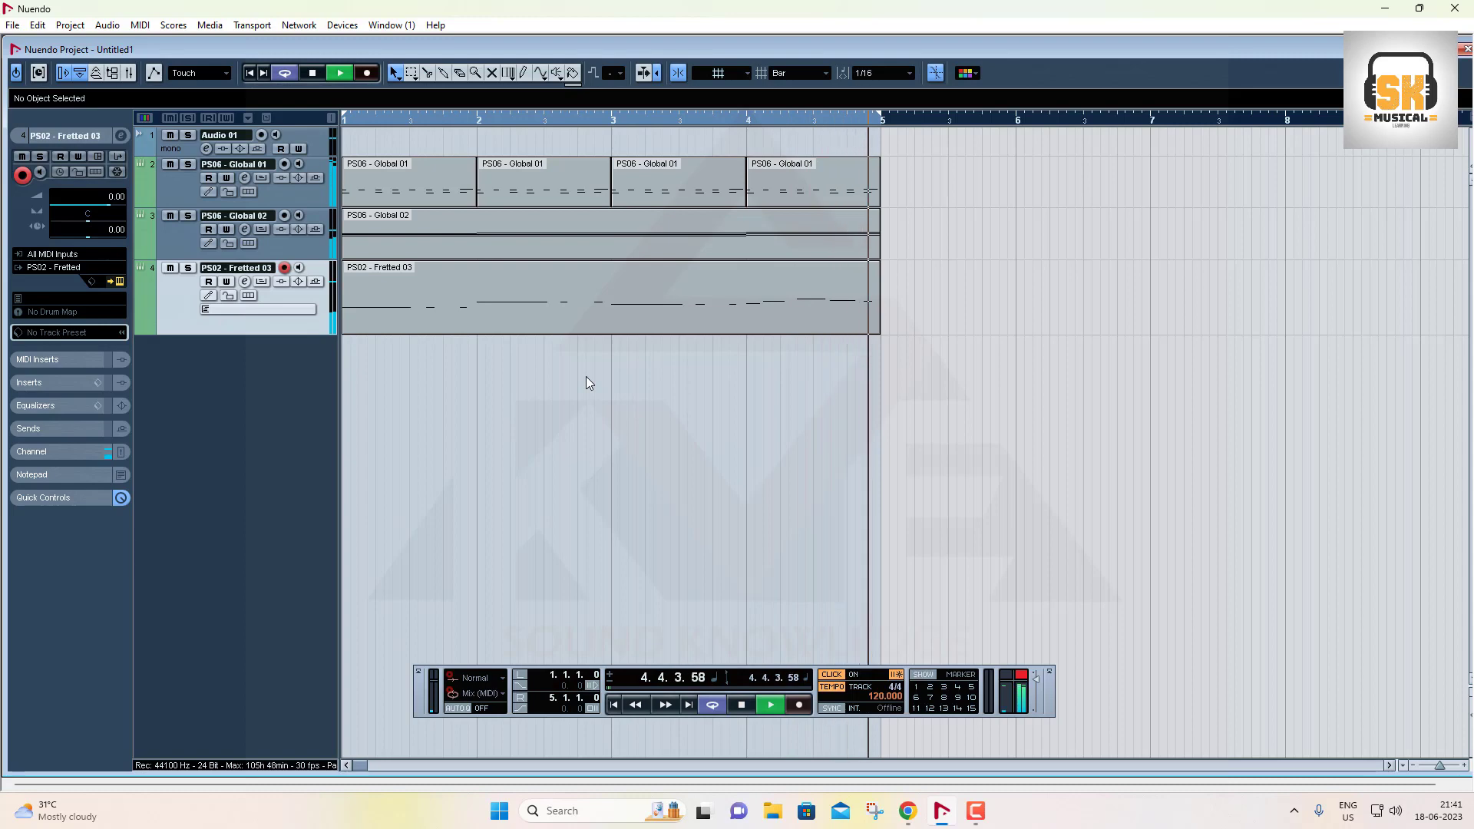
key(space)
Lower the Warm Pad's volume in the instrument on the PS06 - Global 02 track
click(181, 228)
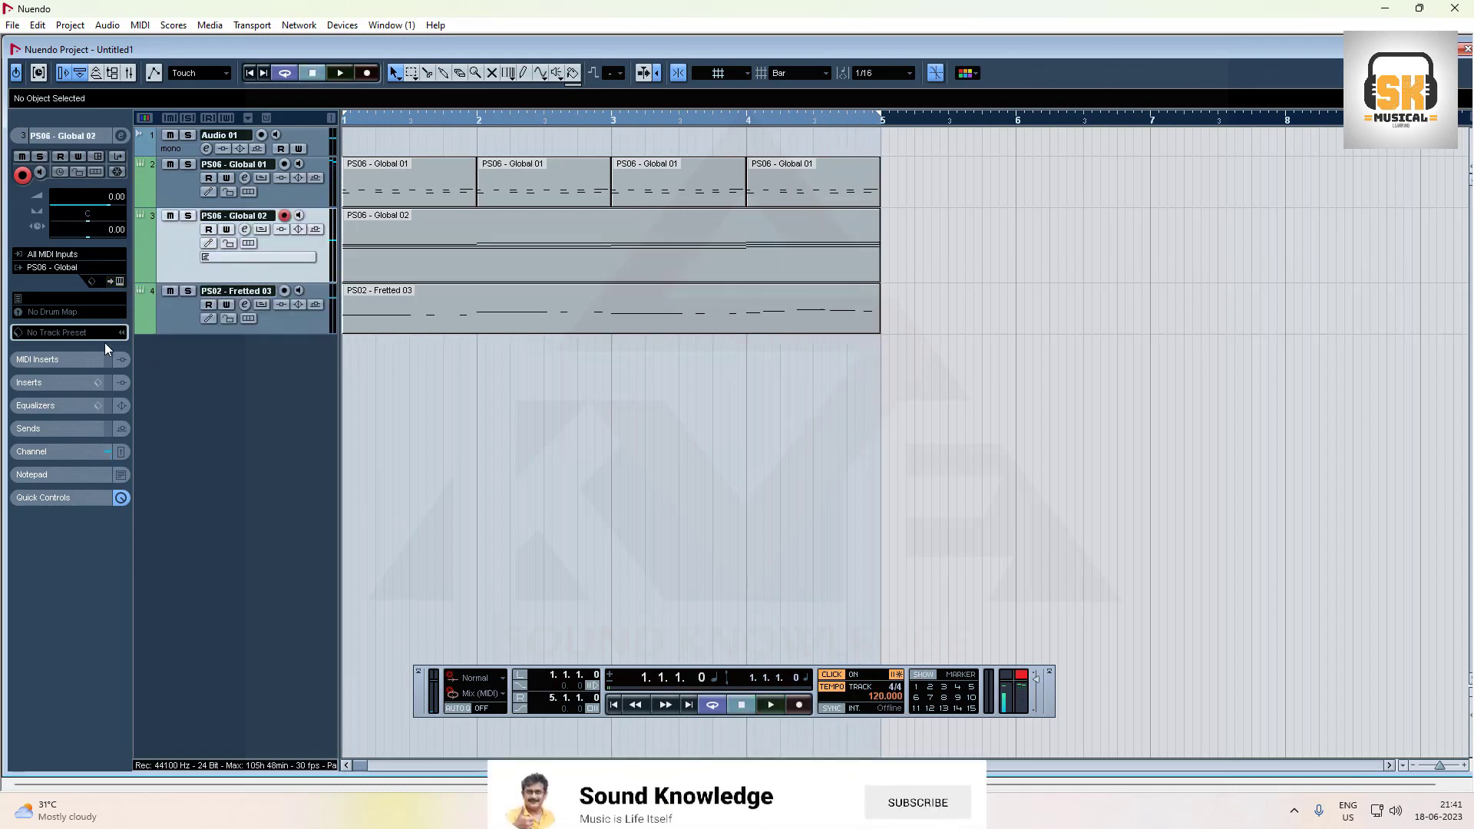
click(119, 281)
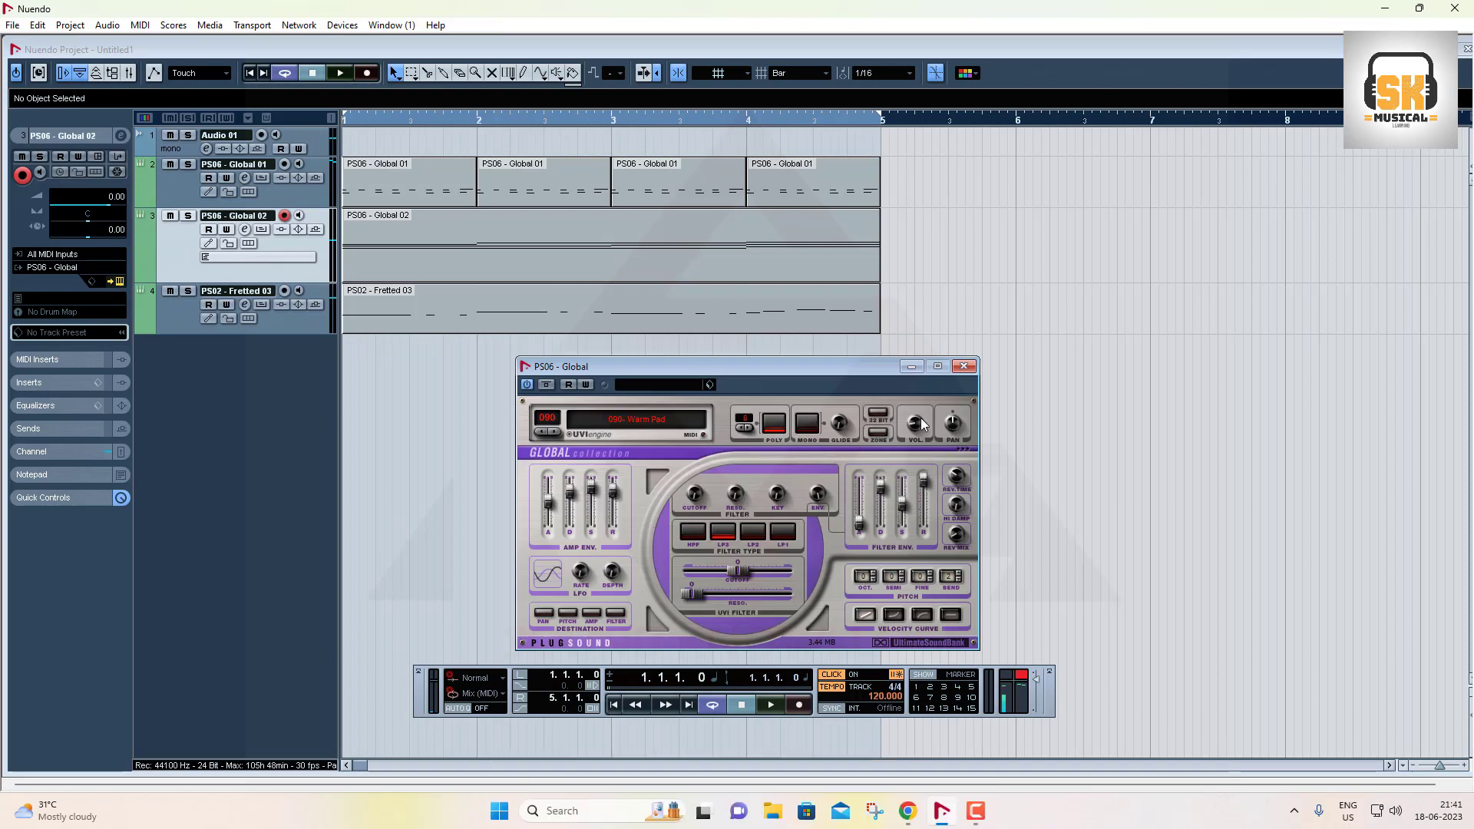
drag(911, 427, 913, 445)
click(964, 367)
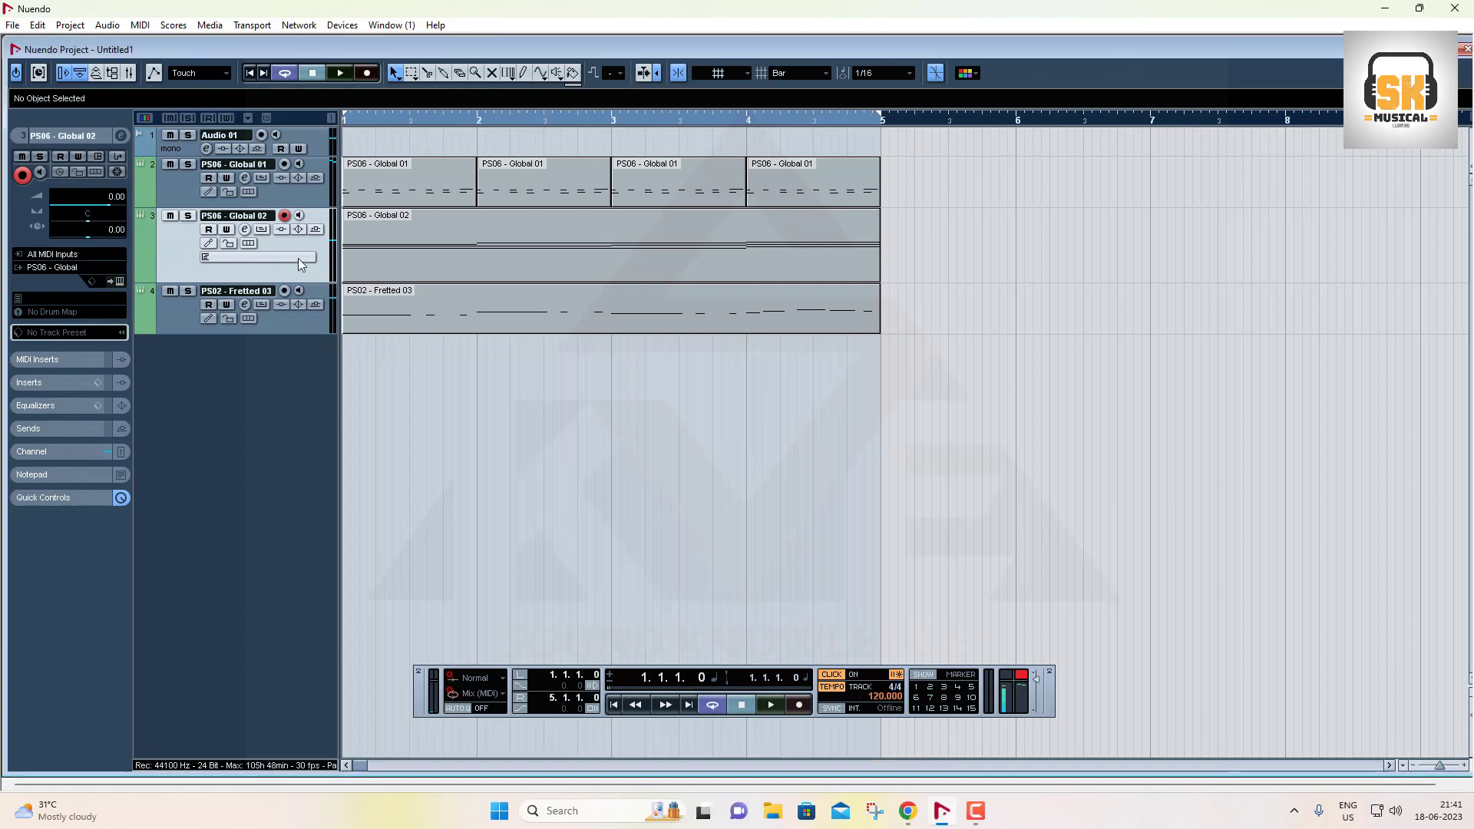
Add a fourth instrument track below the bass track with PS06 - Global as its VST instrument
click(175, 333)
right_click(249, 414)
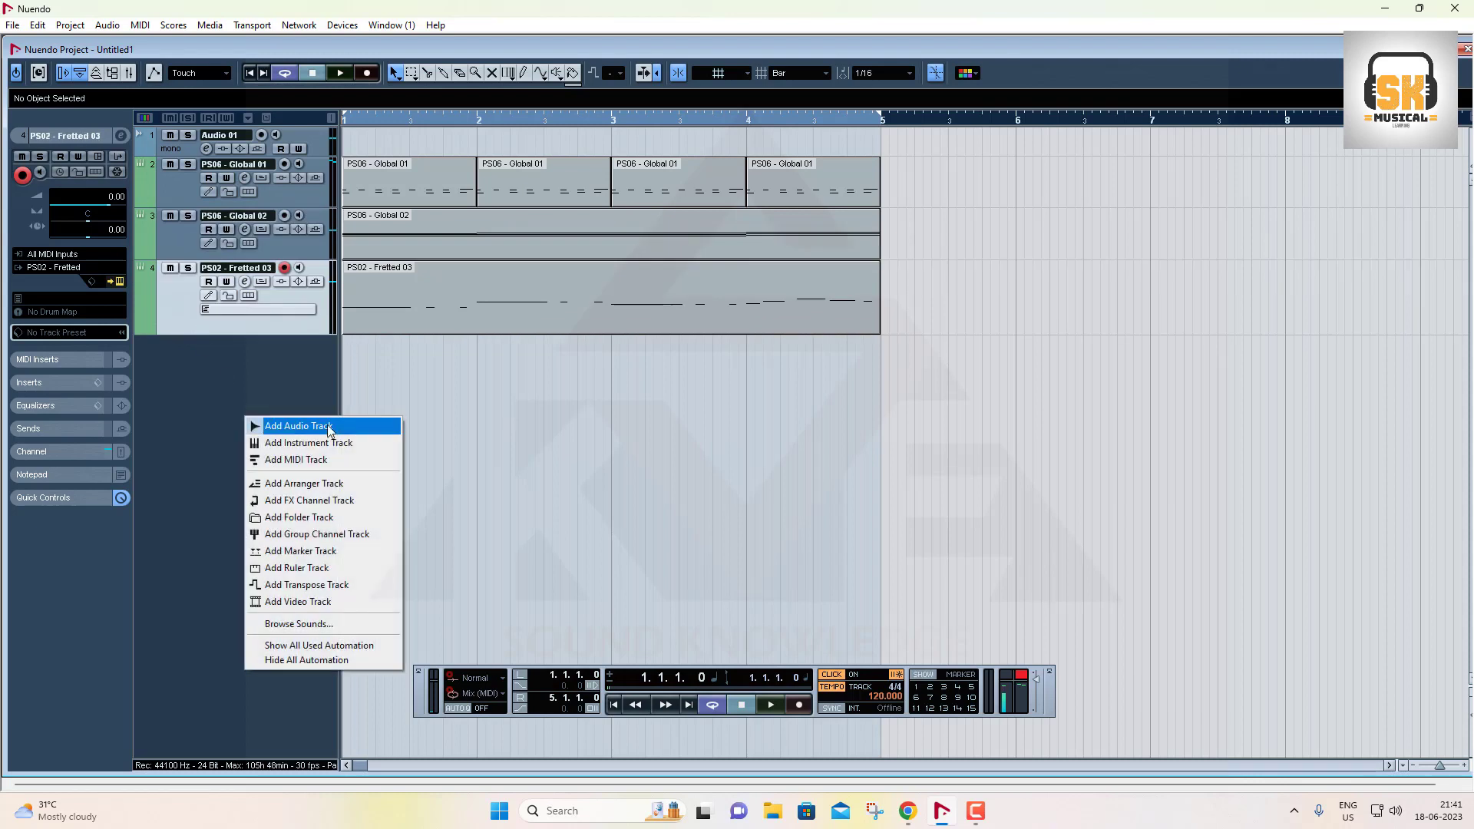
click(307, 443)
click(653, 238)
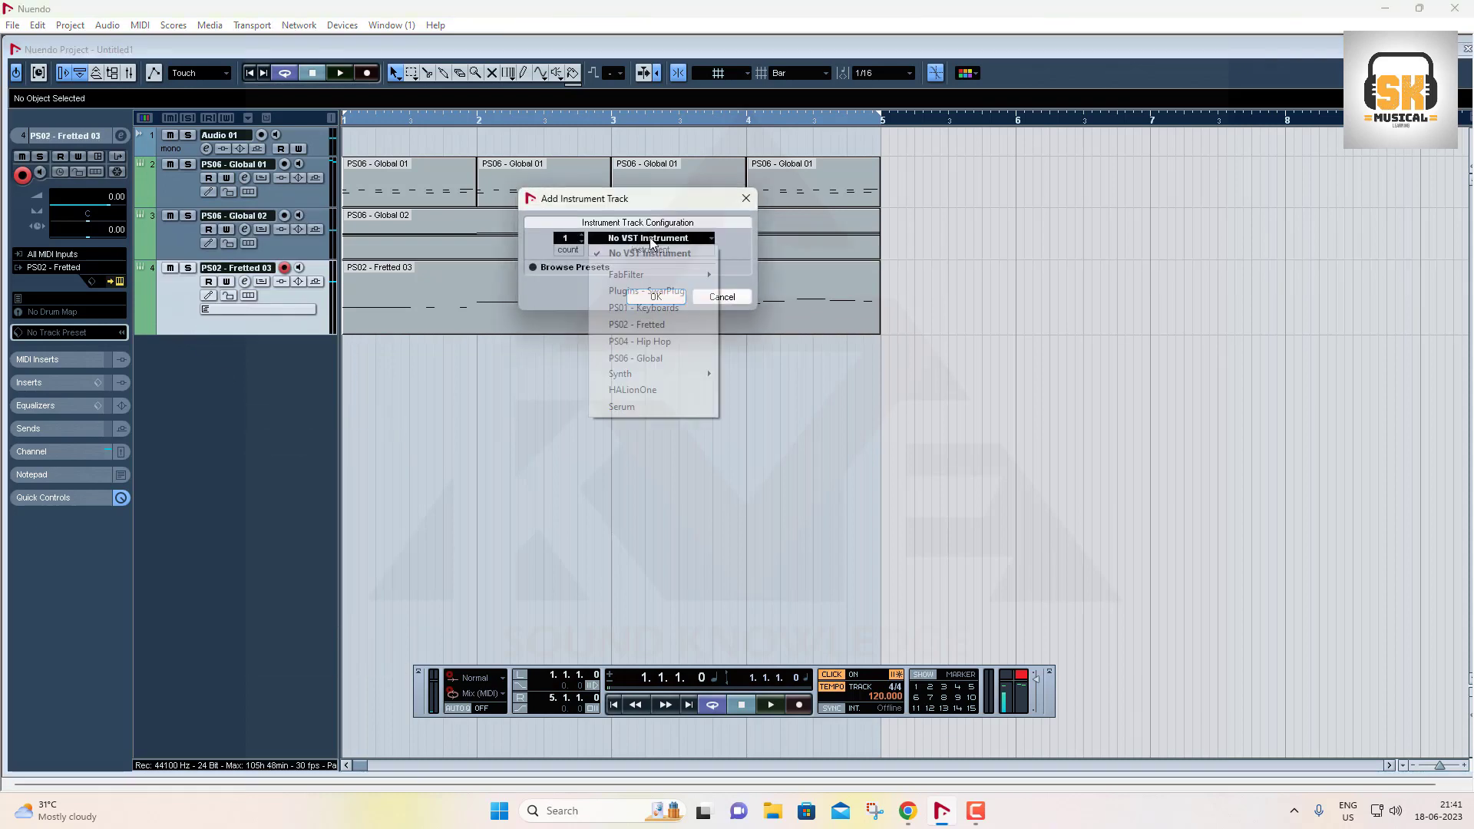
click(642, 359)
click(662, 299)
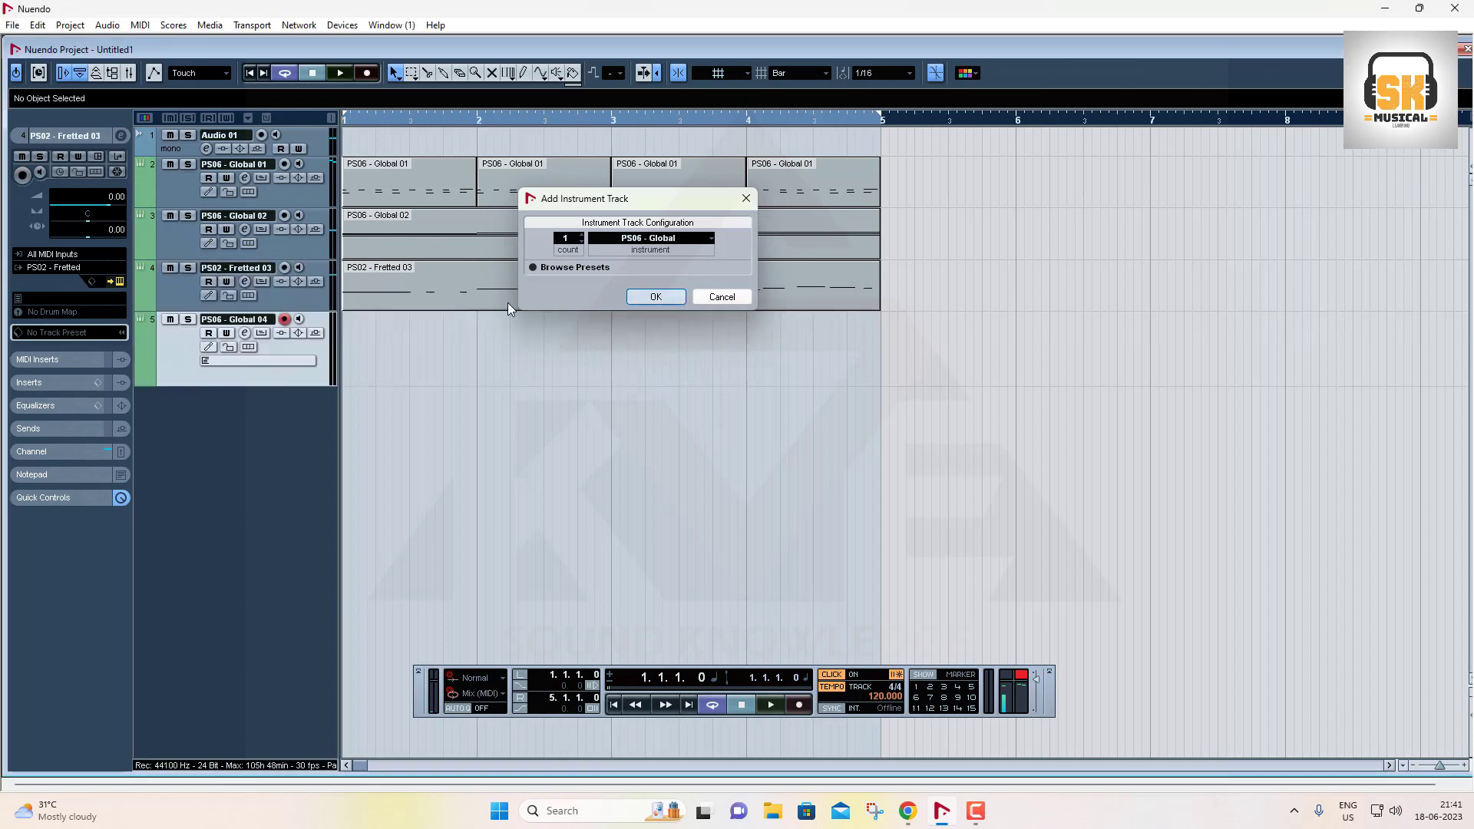
Load the 12- Vibraphone sound from GM Deluxe, Pitched Percussions into the instrument on PS06 - Global 04
click(120, 282)
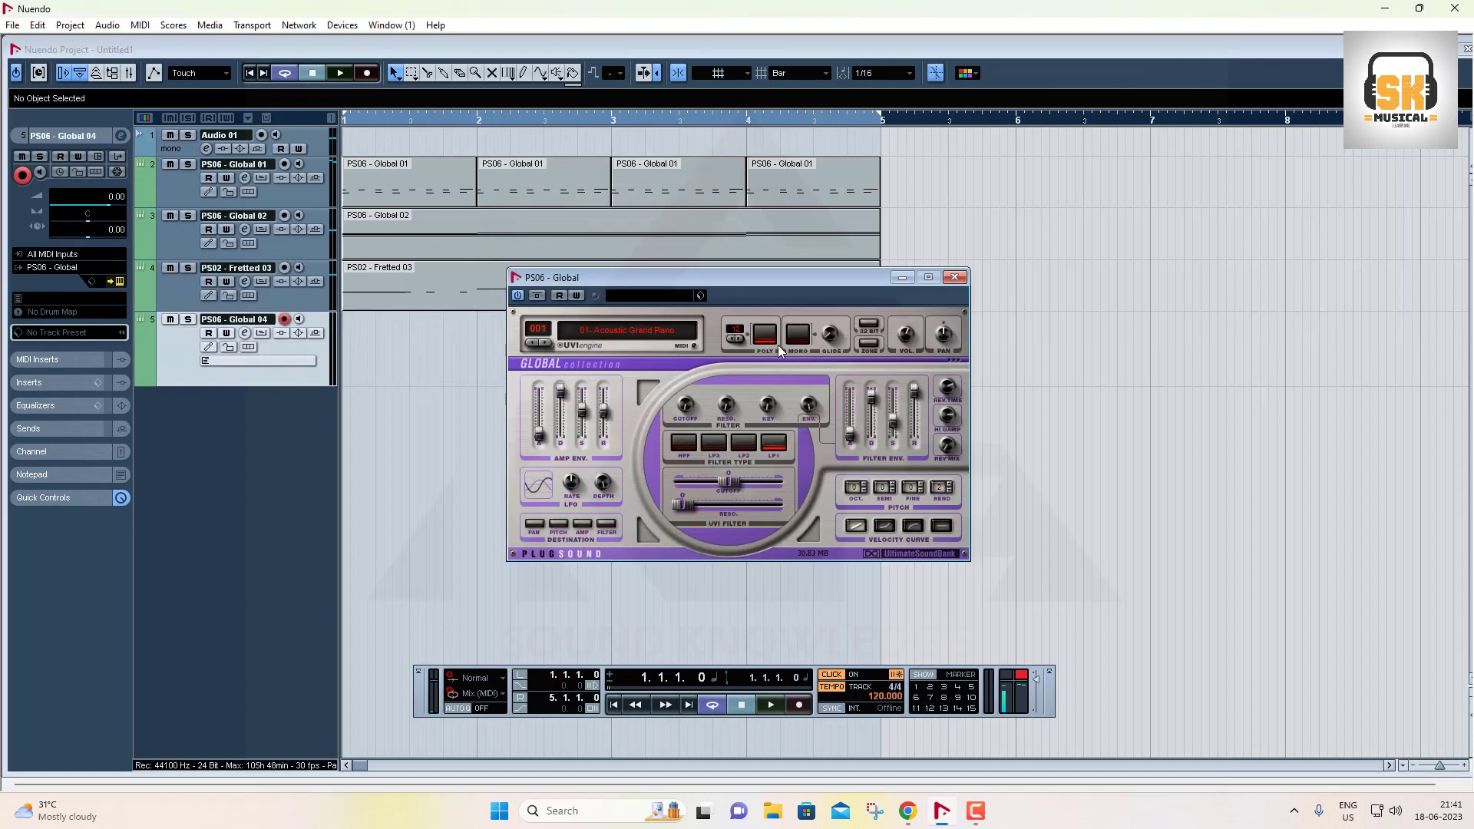
click(618, 330)
mouse_move(643, 351)
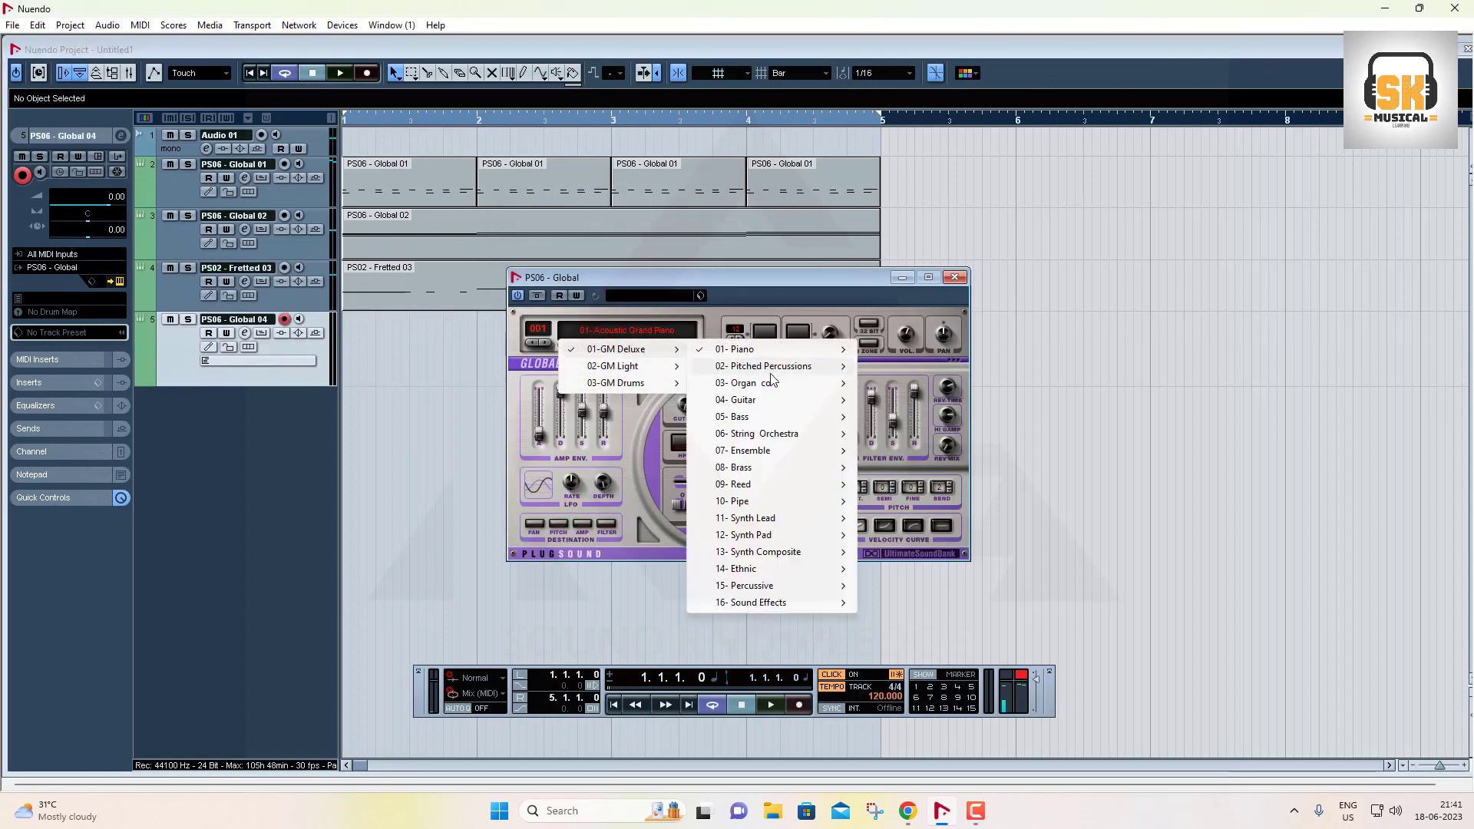
mouse_move(772, 366)
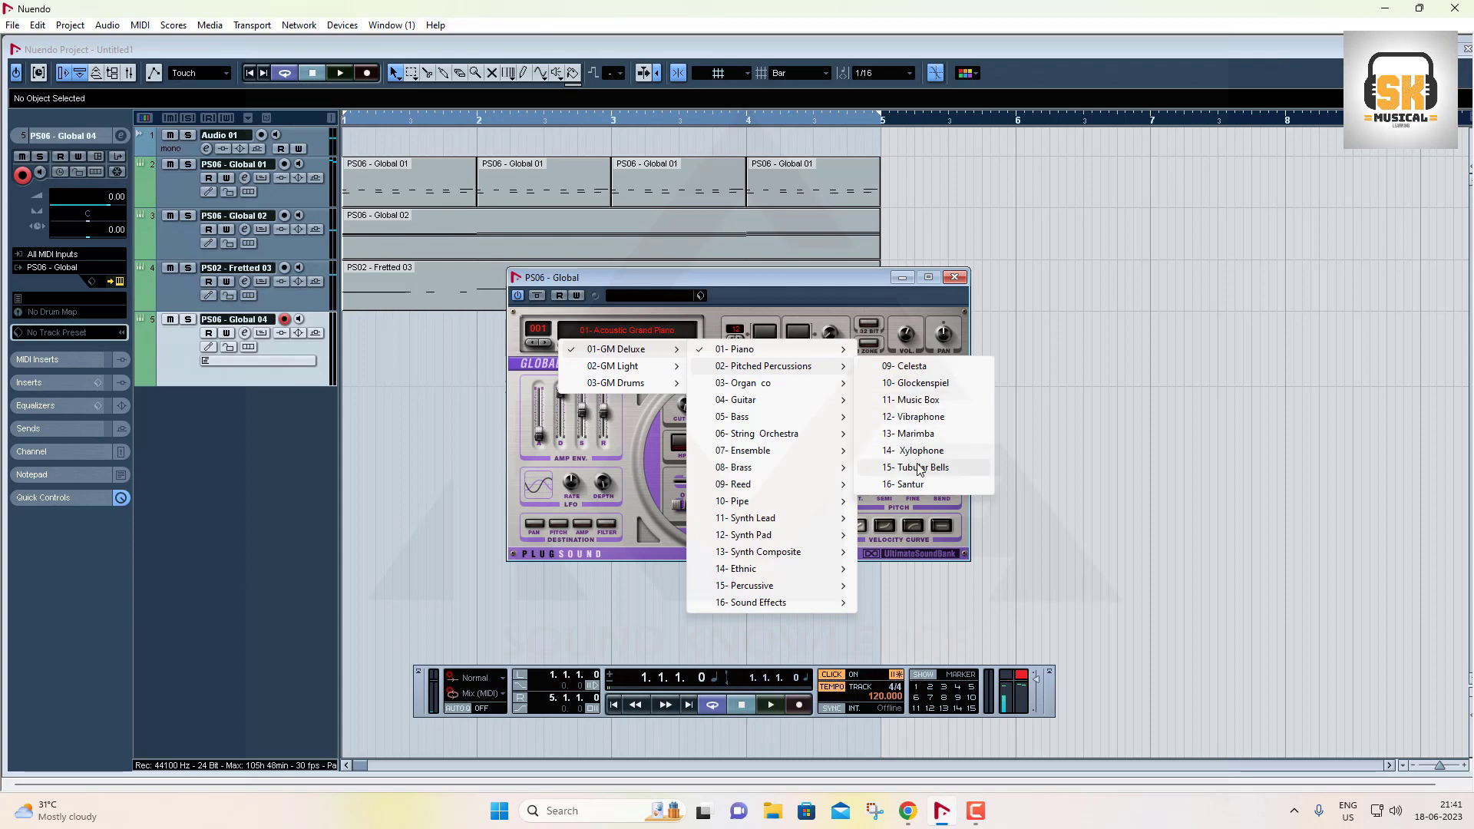
click(919, 417)
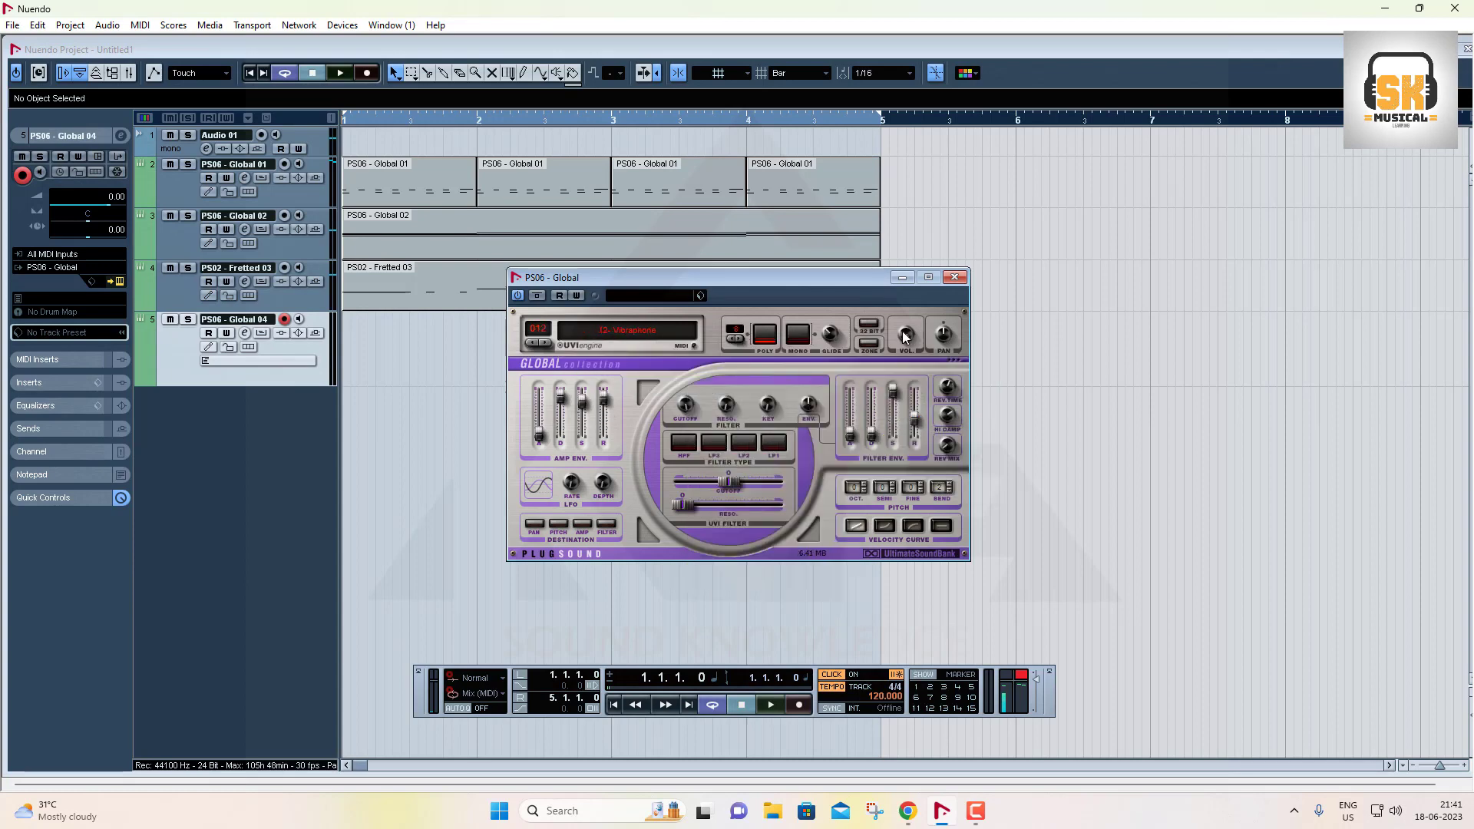
click(958, 279)
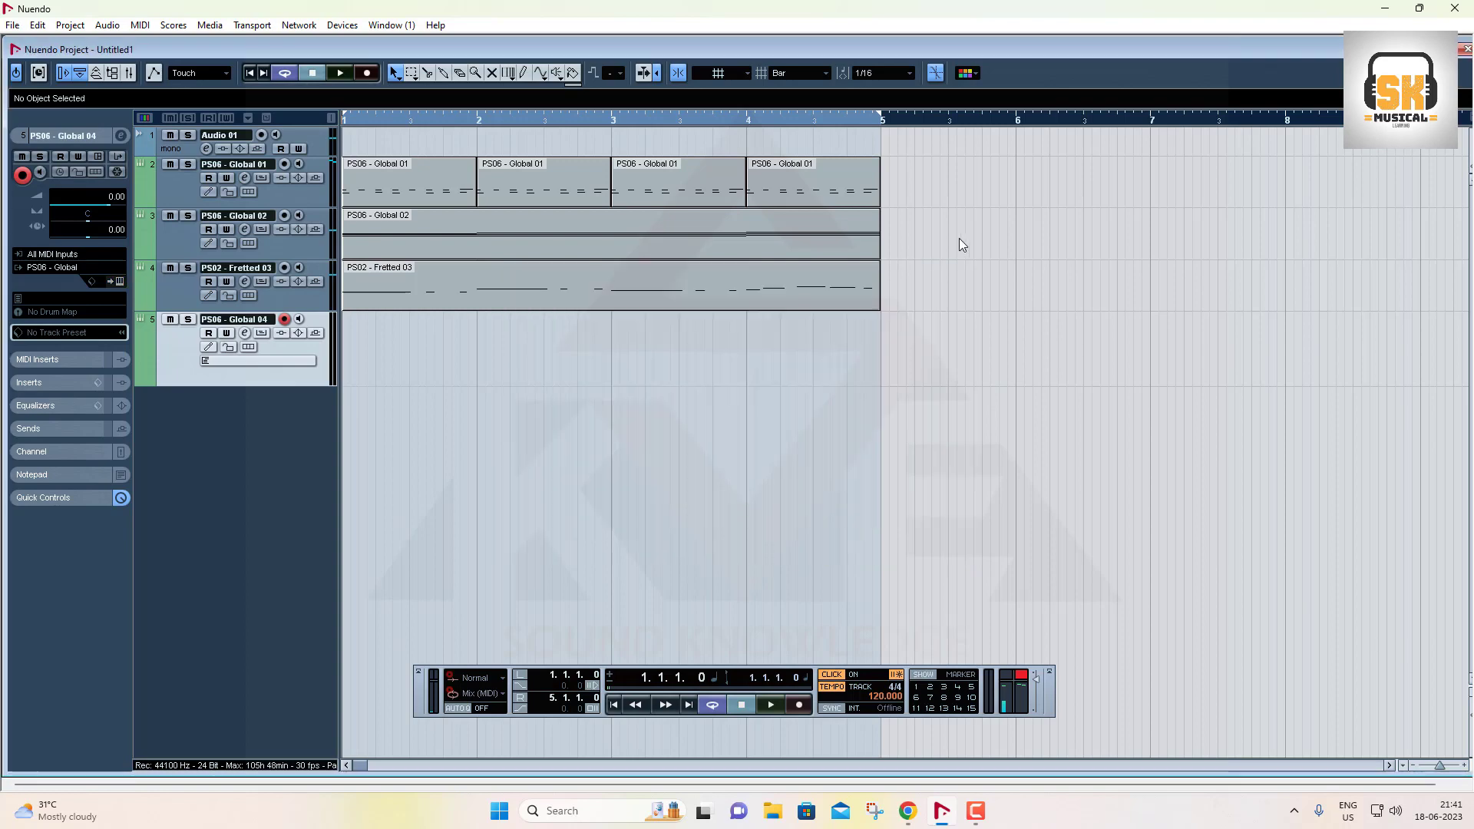
Copy the four-bar pad part onto the PS06 - Global 04 track at bar 1 and play the layered arrangement
click(505, 251)
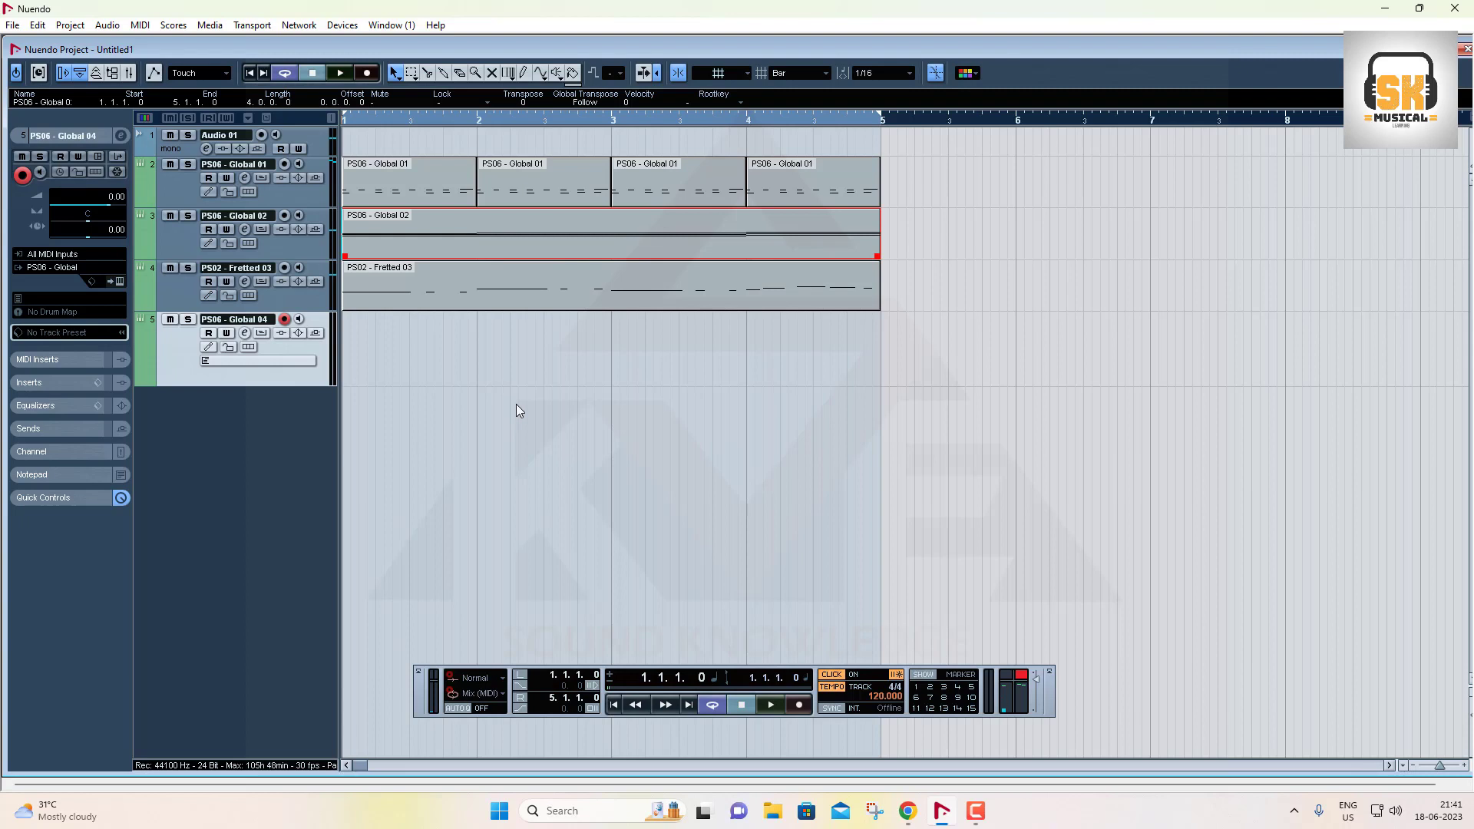
drag(526, 230, 517, 347)
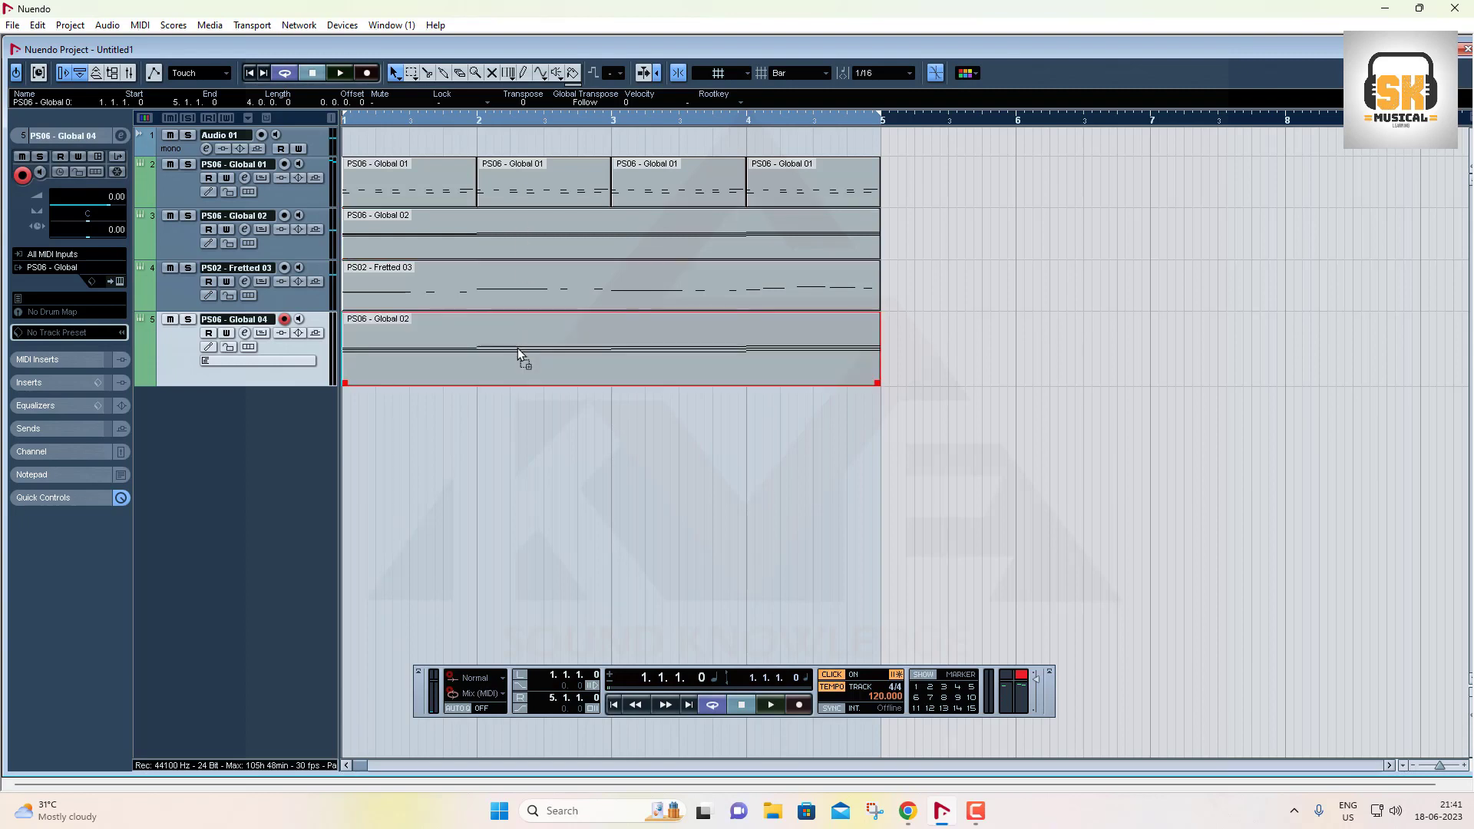
key(space)
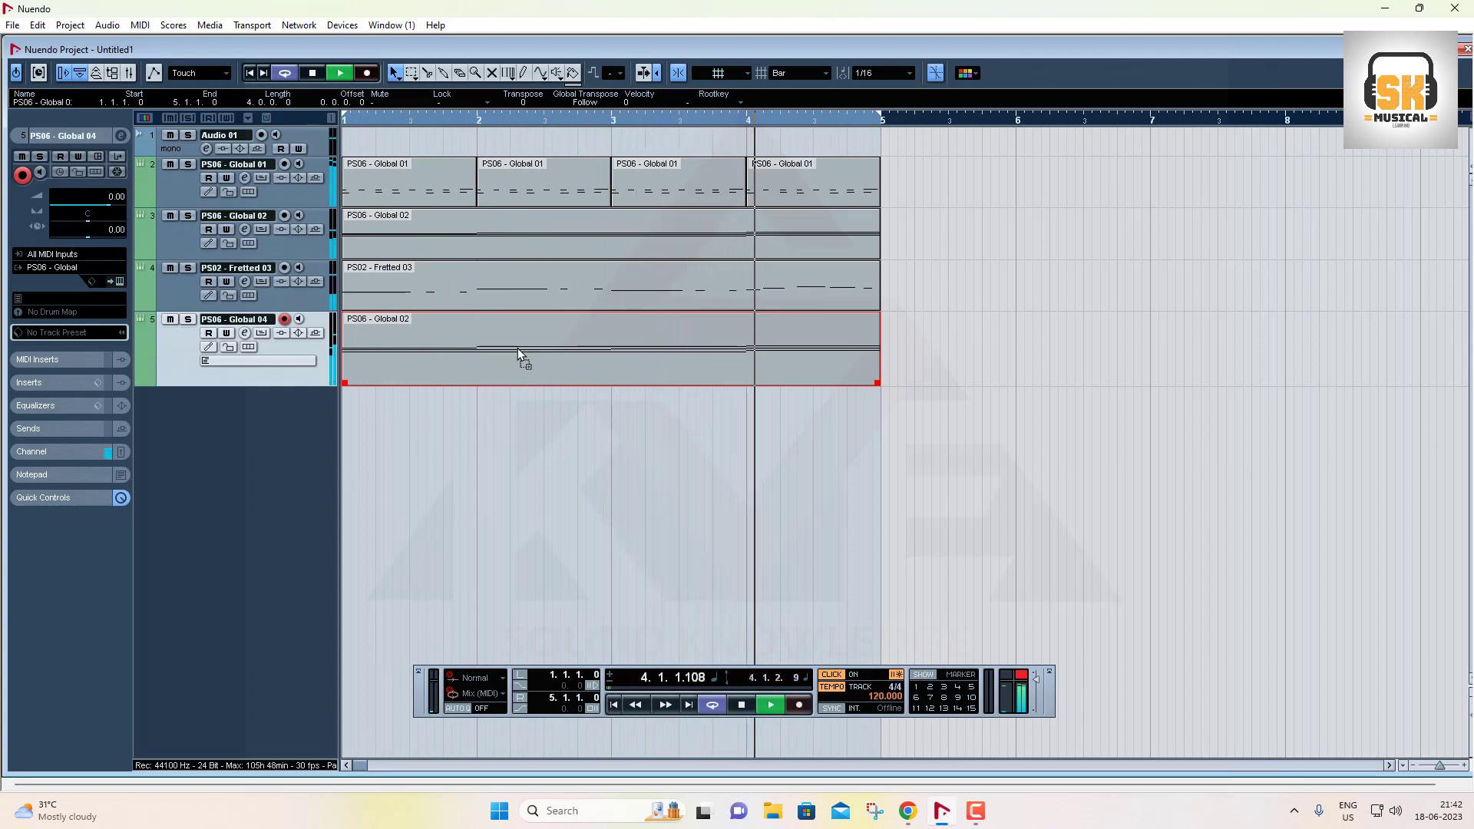
key(space)
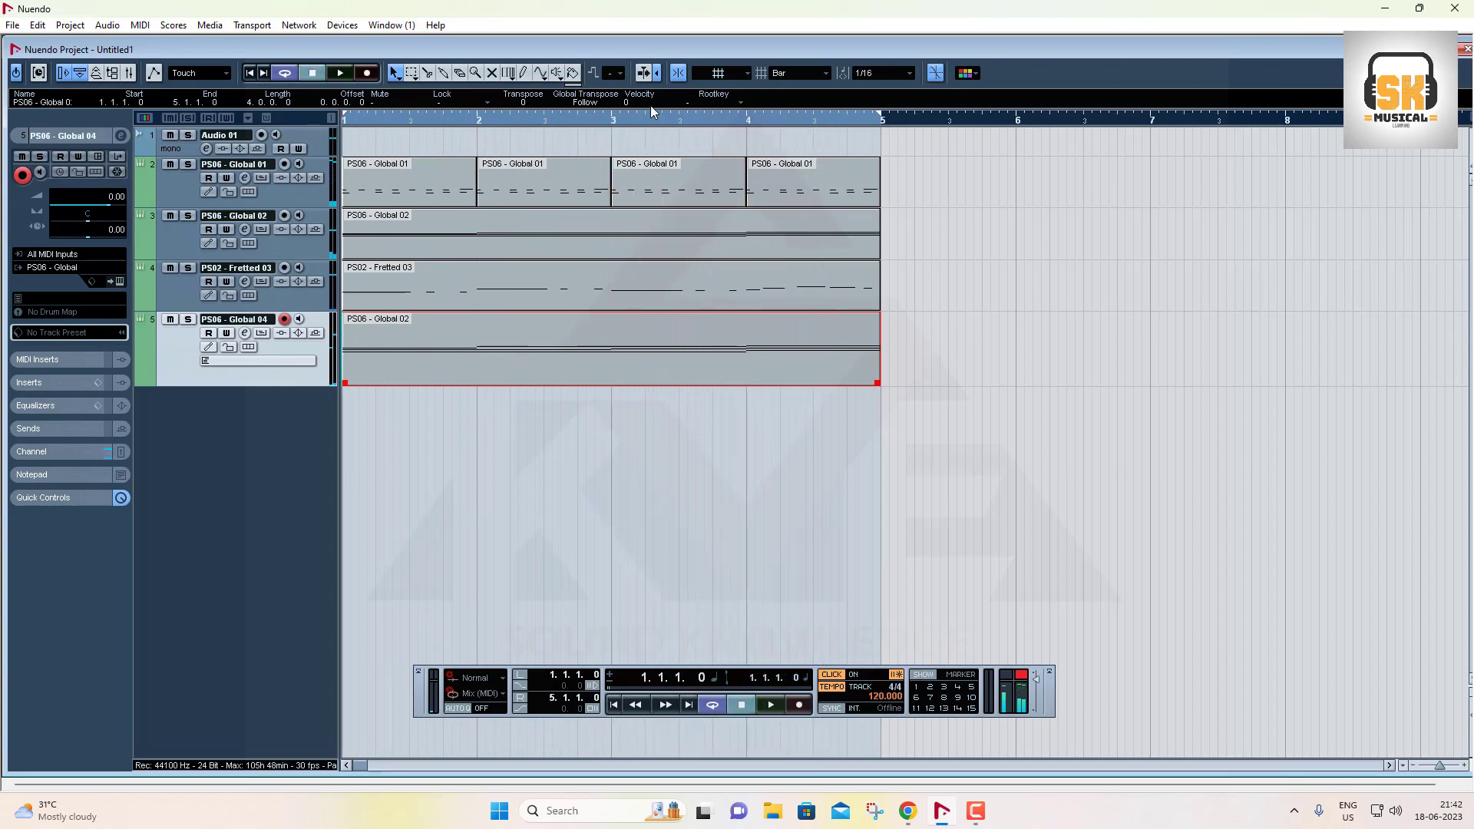
Duplicate the bar 4 drum part, place the copy at bar 6 and set the locators around it
click(823, 191)
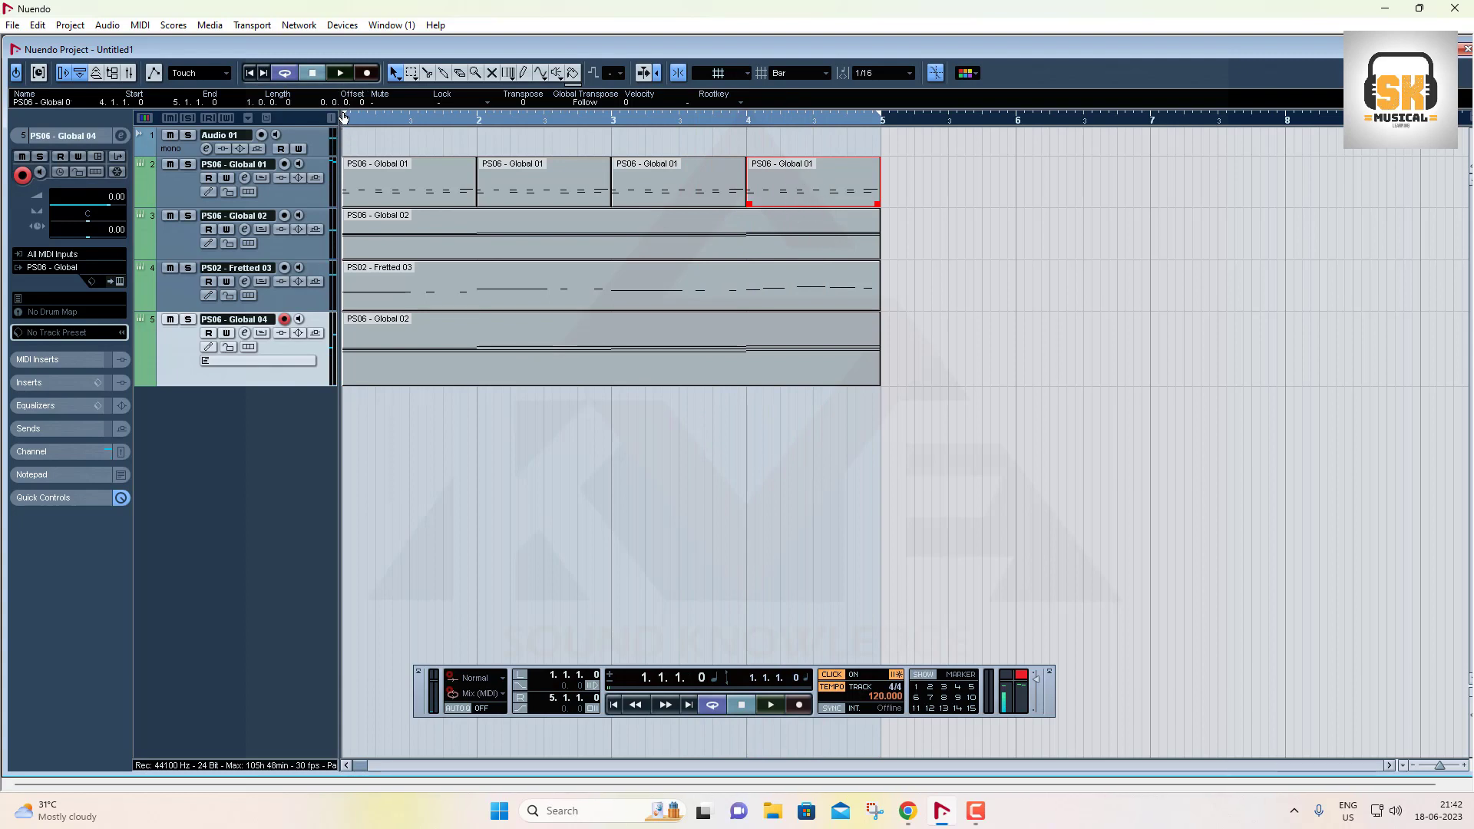
drag(415, 122, 753, 127)
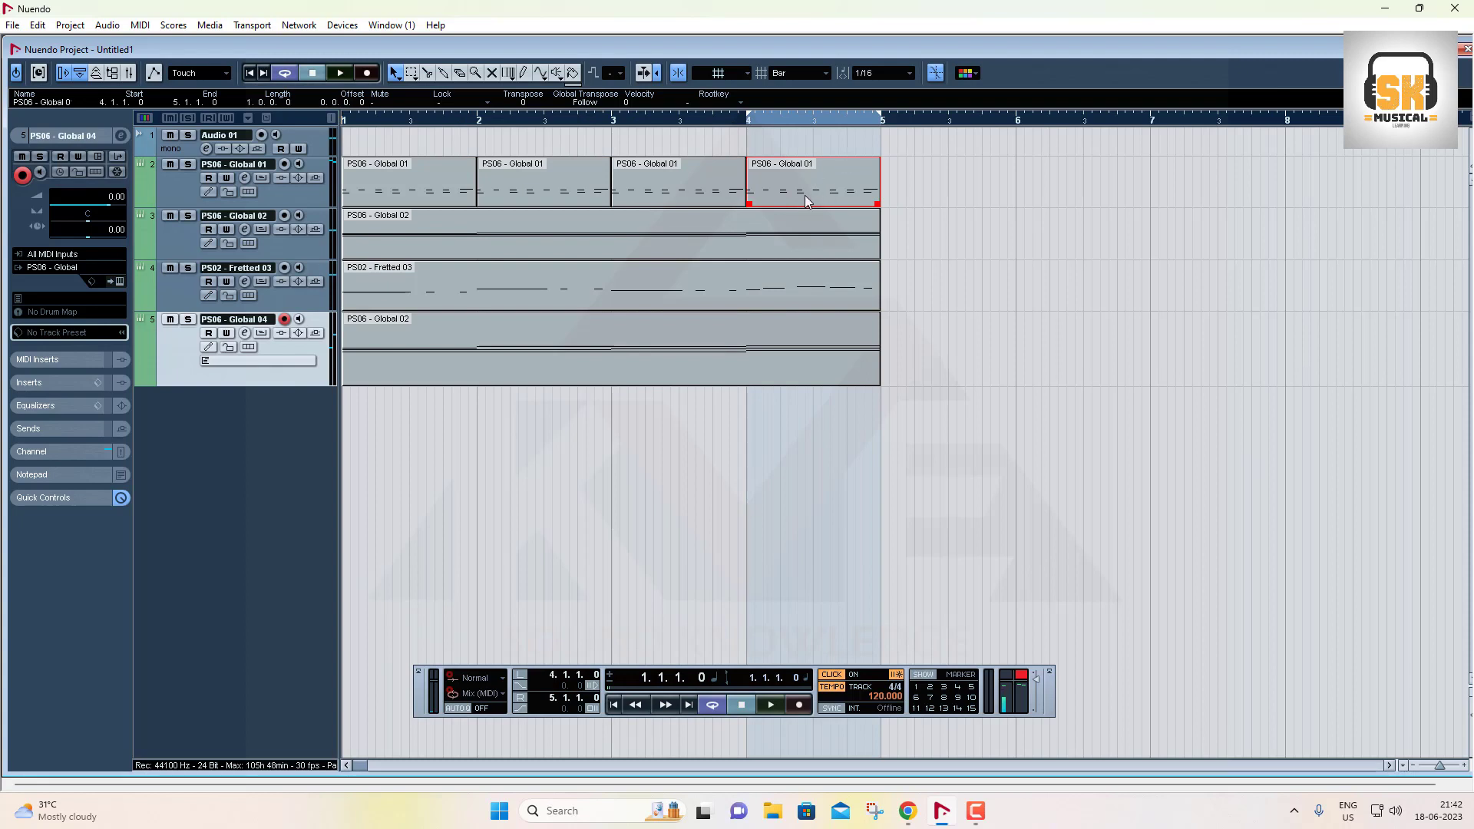
key(ctrl+d)
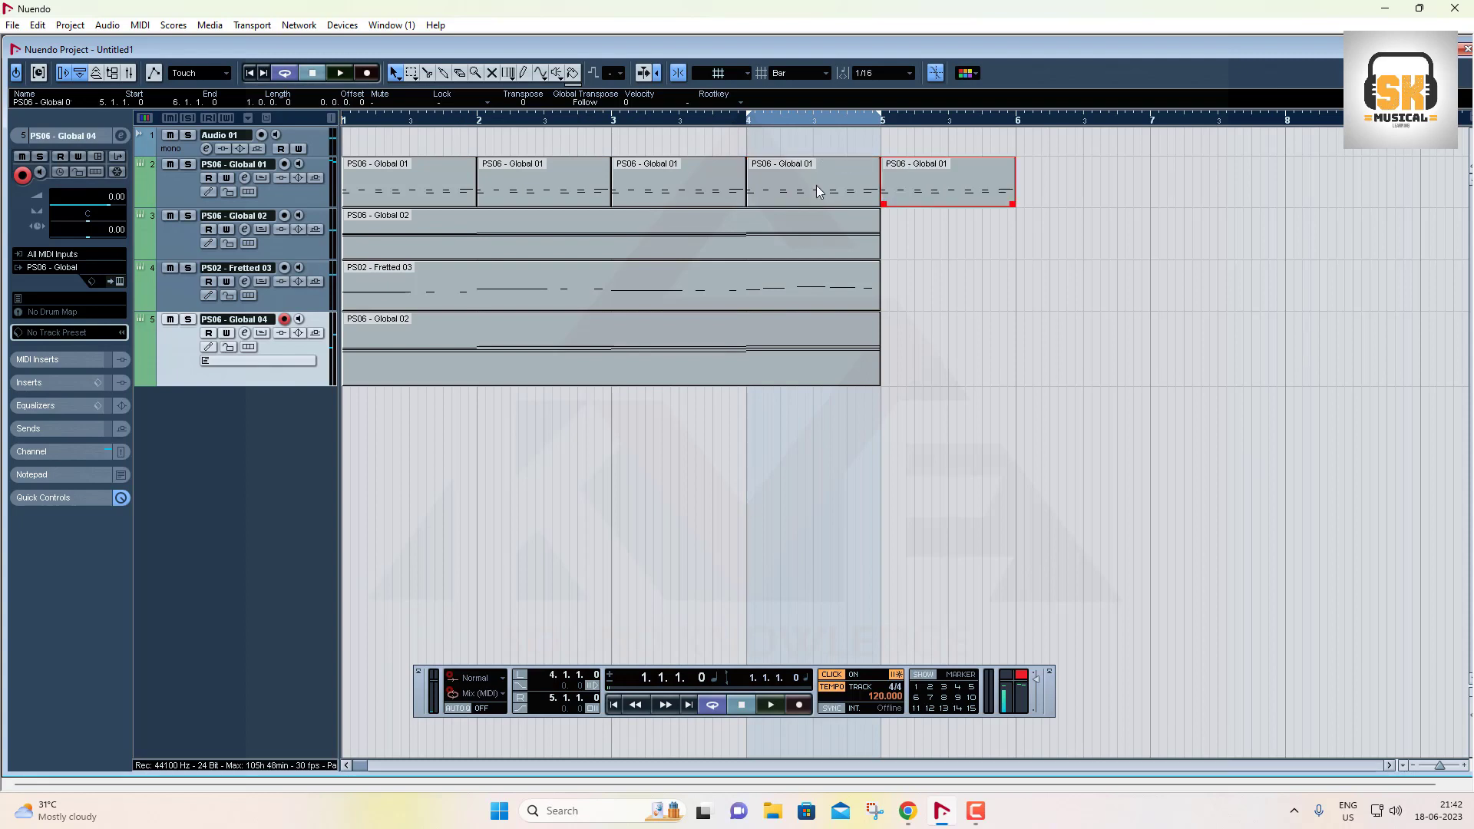
drag(940, 195, 1022, 122)
key(p)
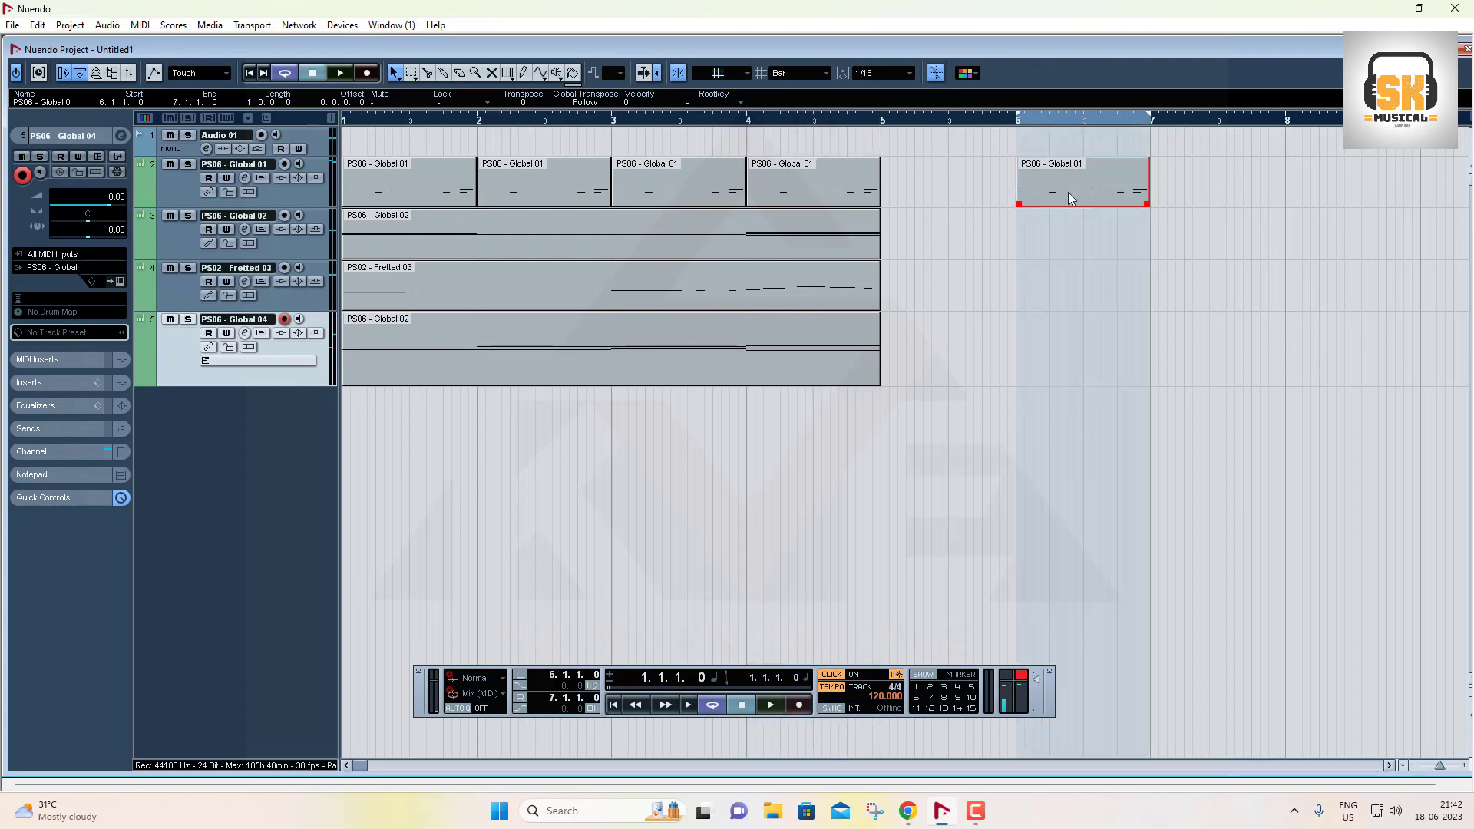
Record a one-bar tom fill over the copied drum part at bar 6 on the PS06 - Global 01 track
click(1019, 125)
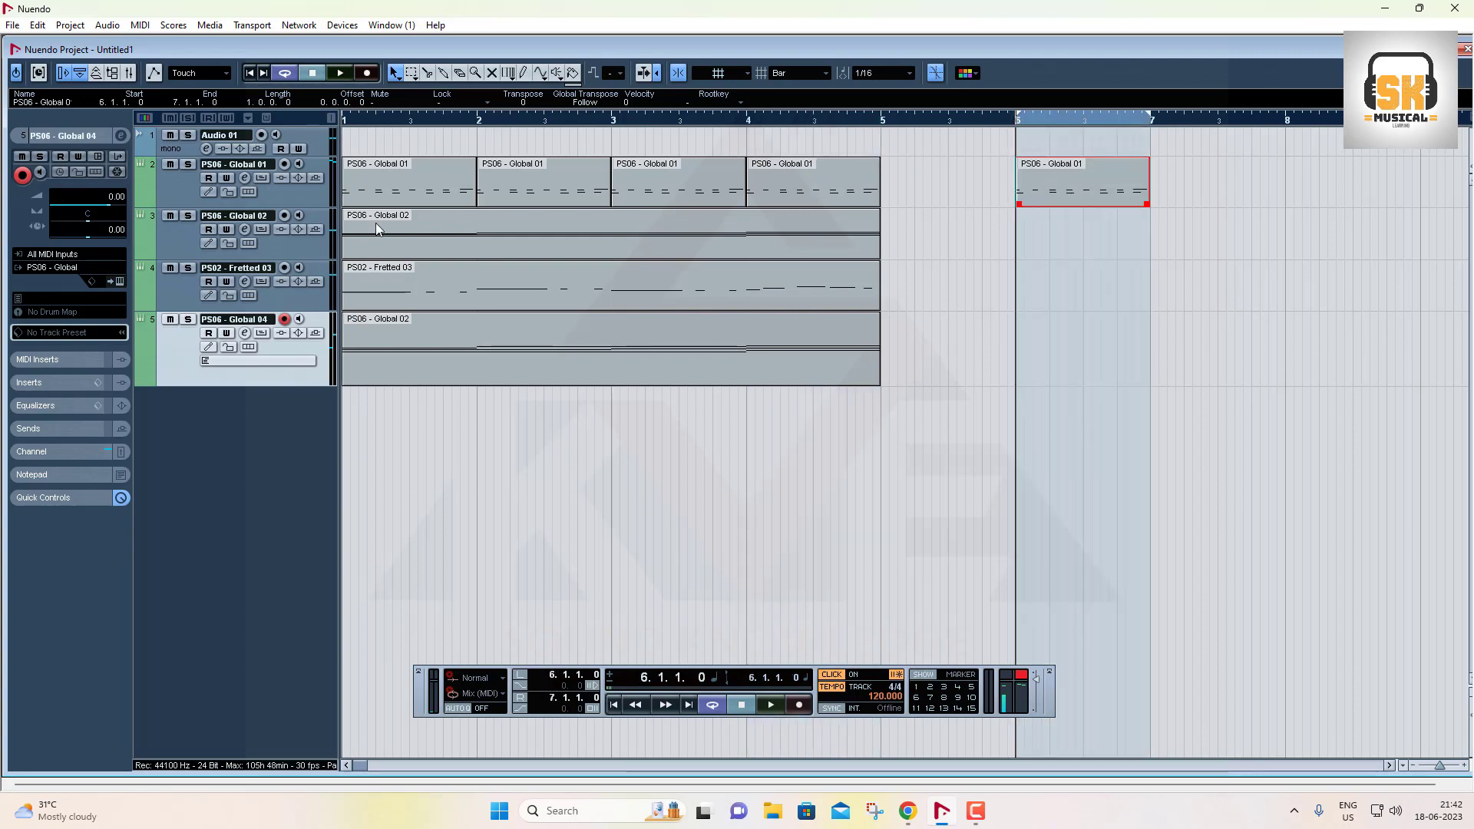
click(176, 182)
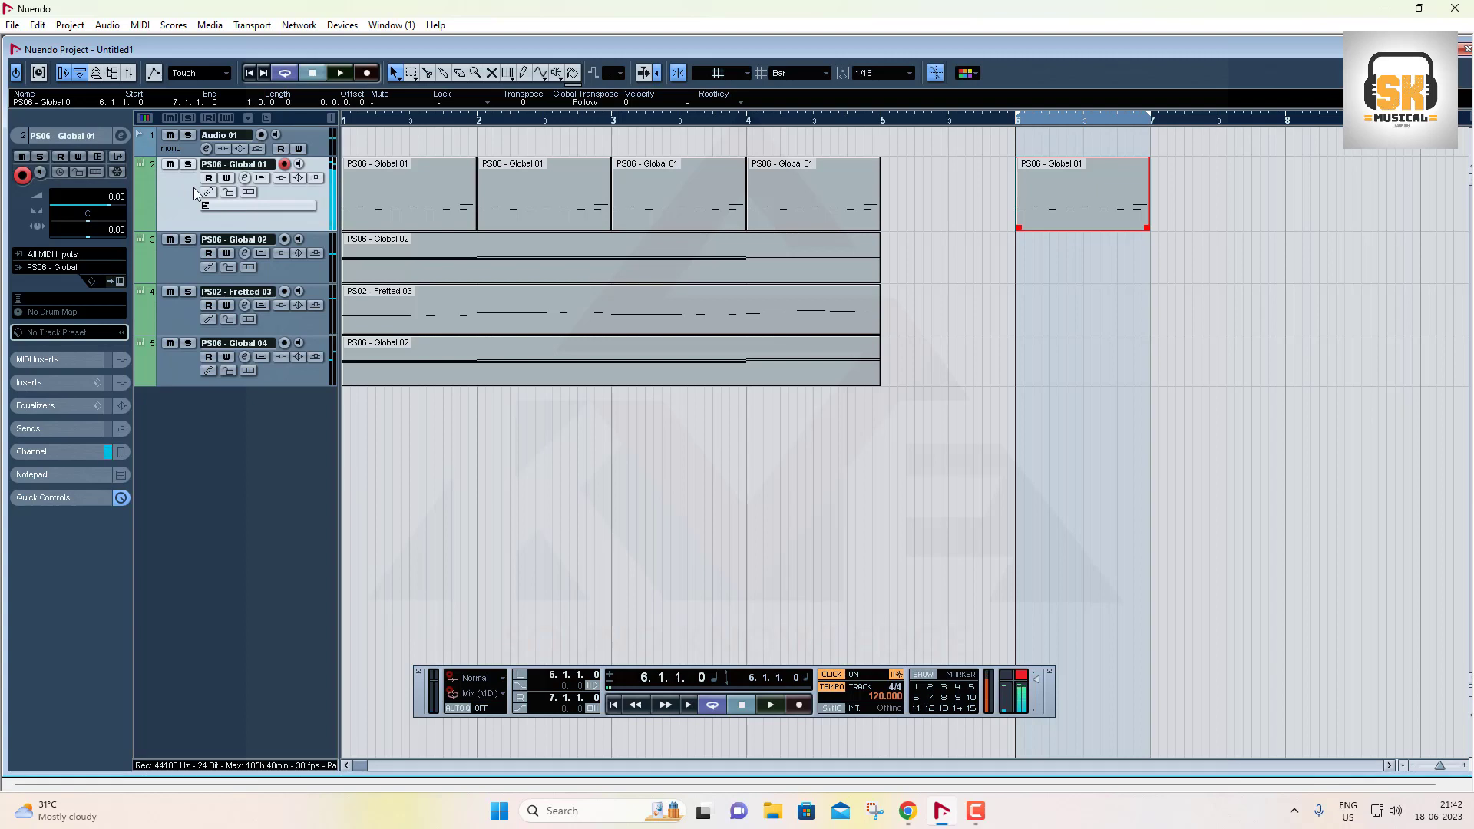
key(KP_Multiply)
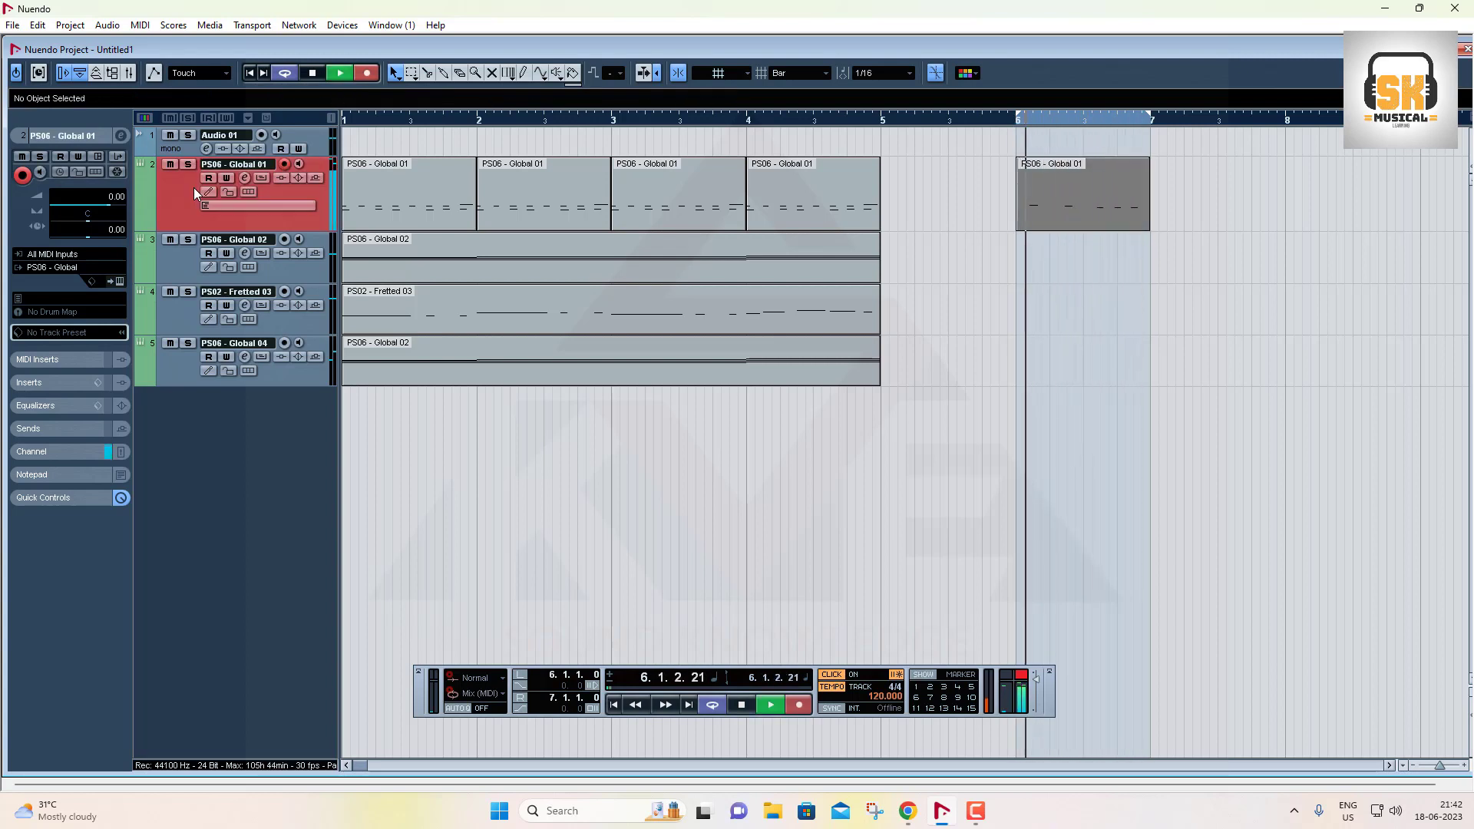
key(space)
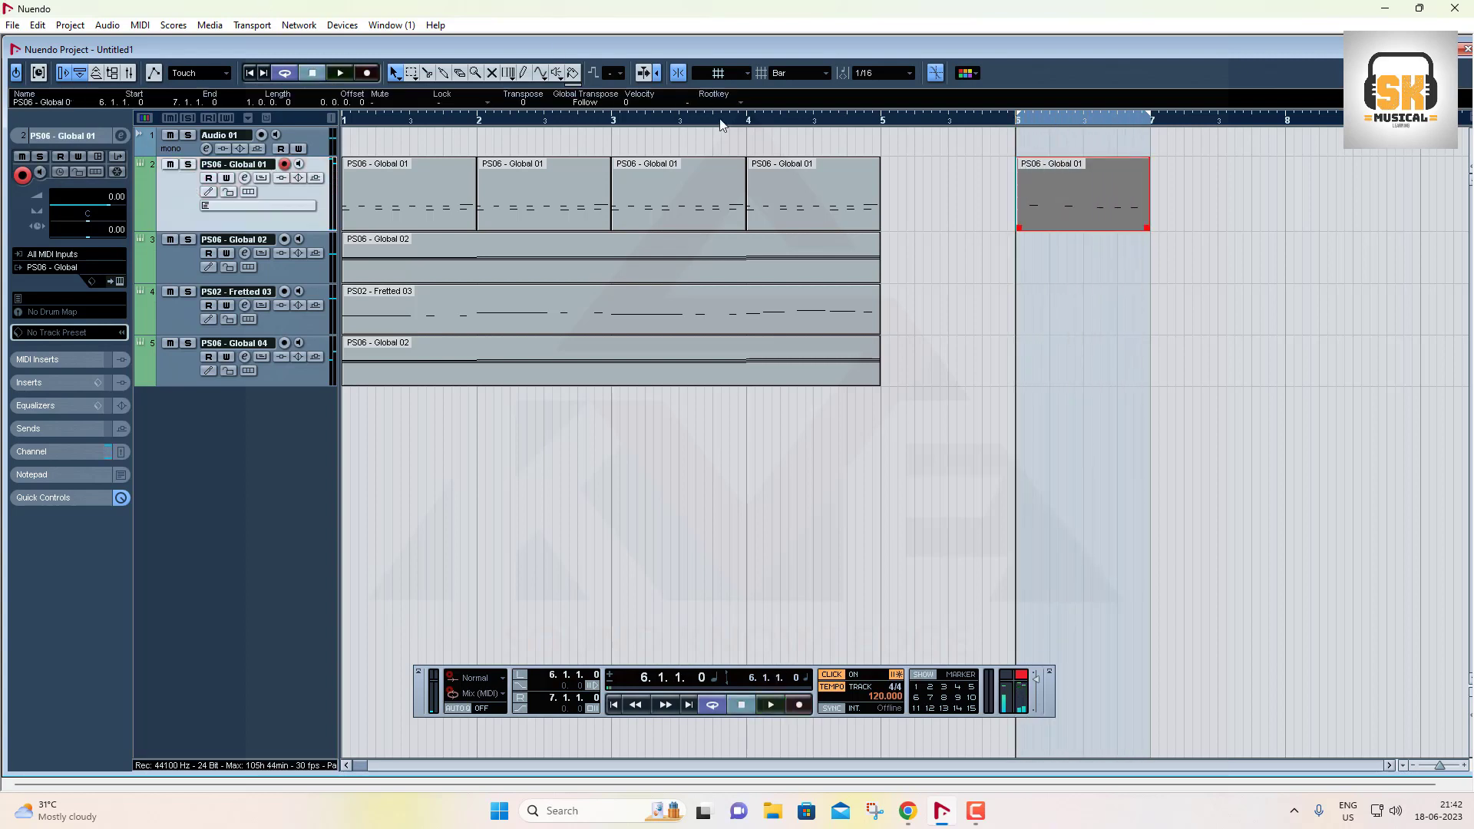
Quantize all notes of the recorded drum fill to 1/16 and return to the project
double_click(1083, 199)
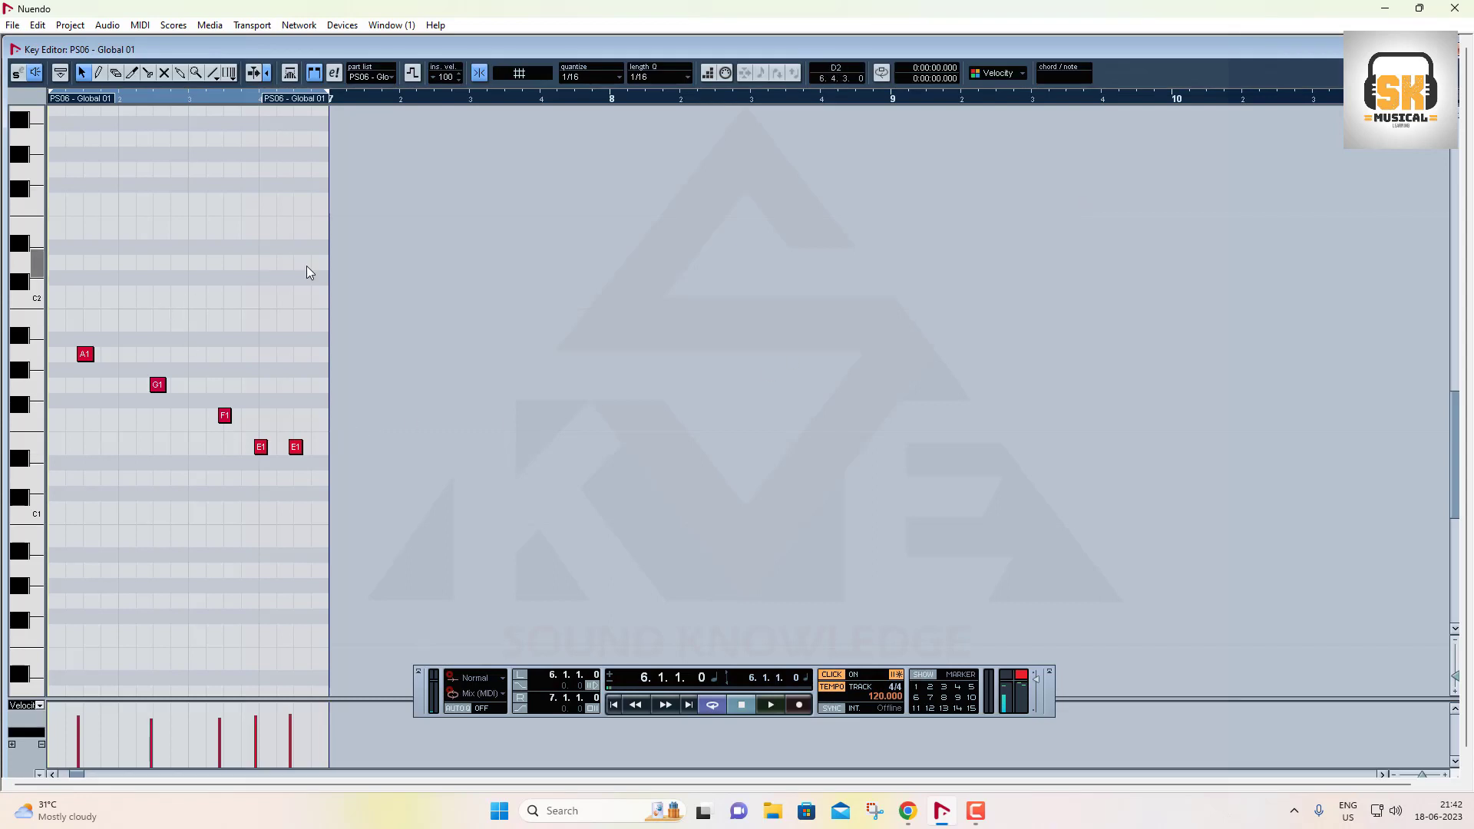
key(ctrl+a)
key(q)
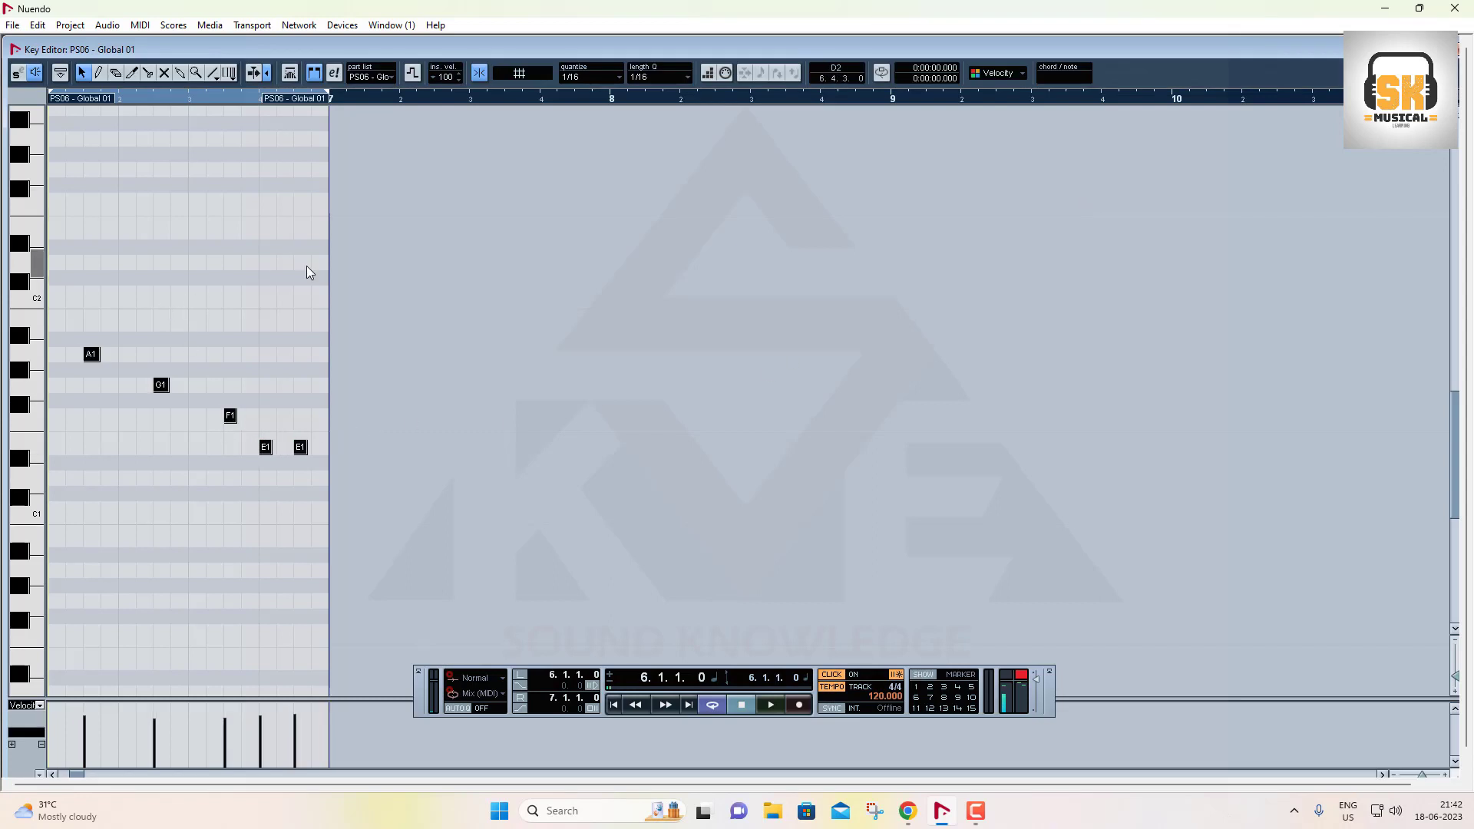
key(Escape)
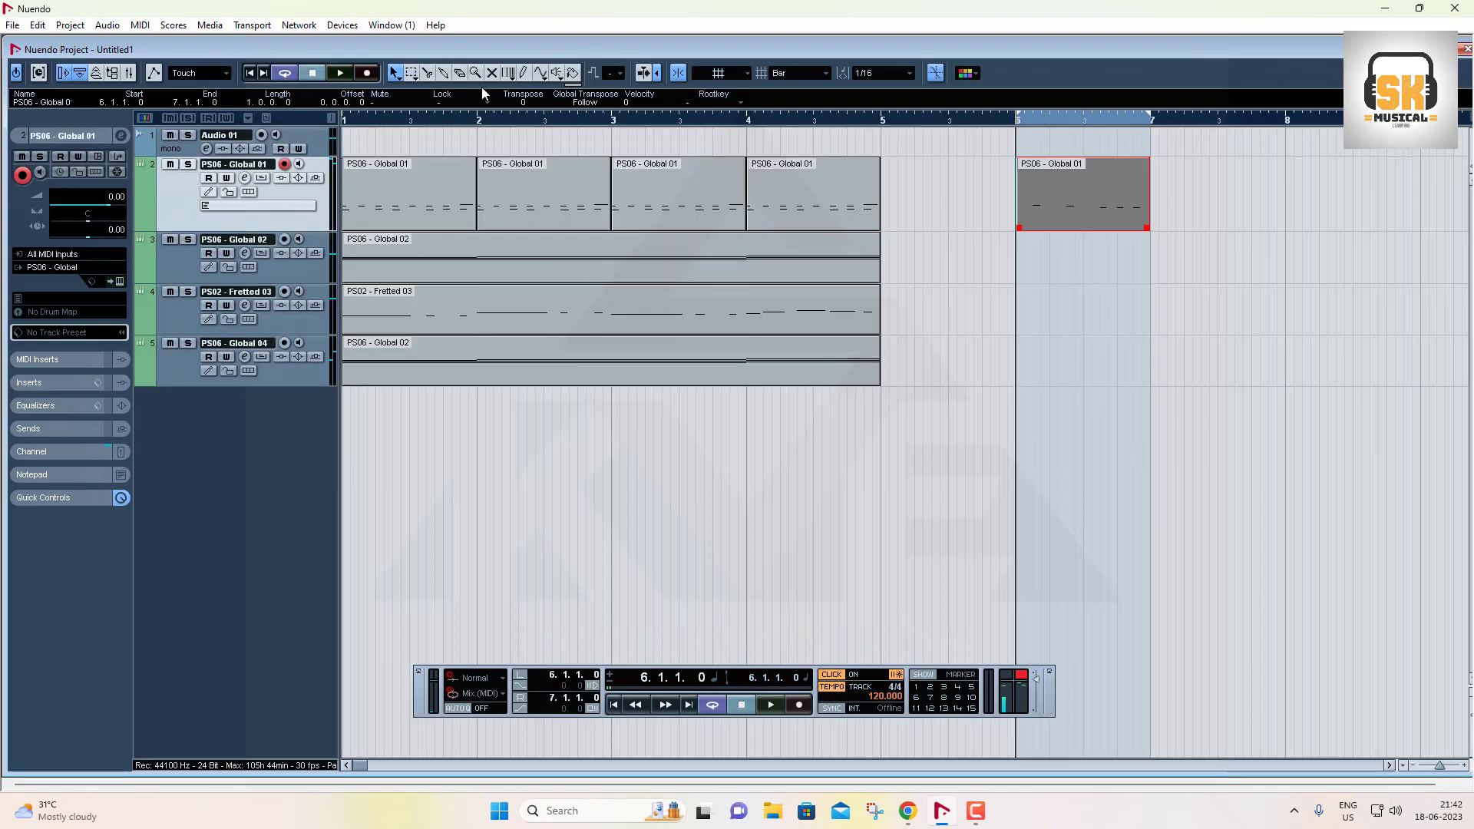
Glue the overlapping fill and drum parts at bar 6 into one part and return to the selection tool
click(444, 75)
click(1078, 197)
click(393, 73)
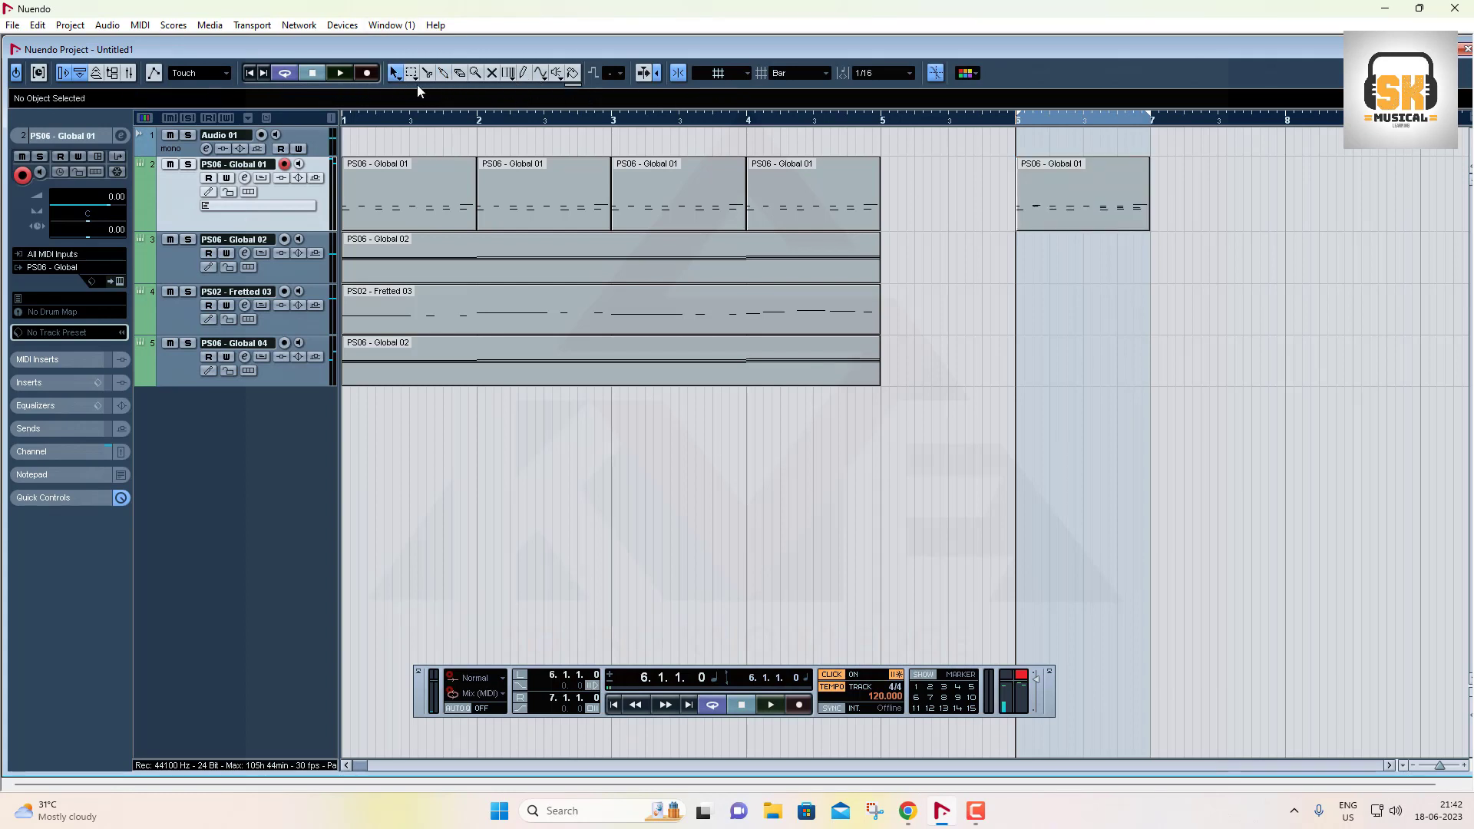
Move the original bar 4 drum part out to bar 7 and put the merged fill part in its place at bar 4
click(777, 191)
drag(807, 196, 1242, 212)
drag(1038, 201, 809, 203)
Play the arrangement from the beginning to check the drum fill in bar 4 with the other tracks
key(Home)
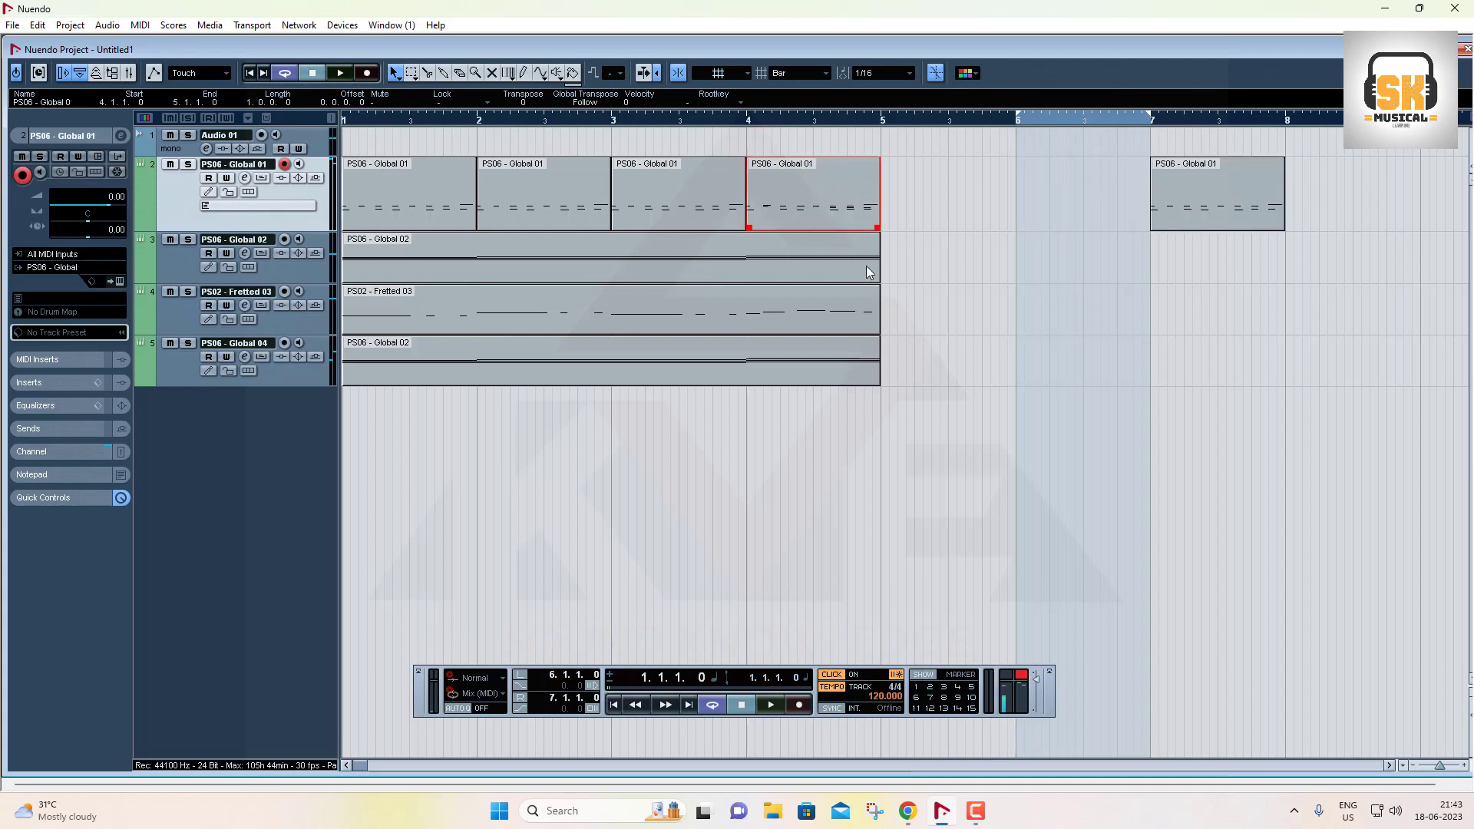
key(space)
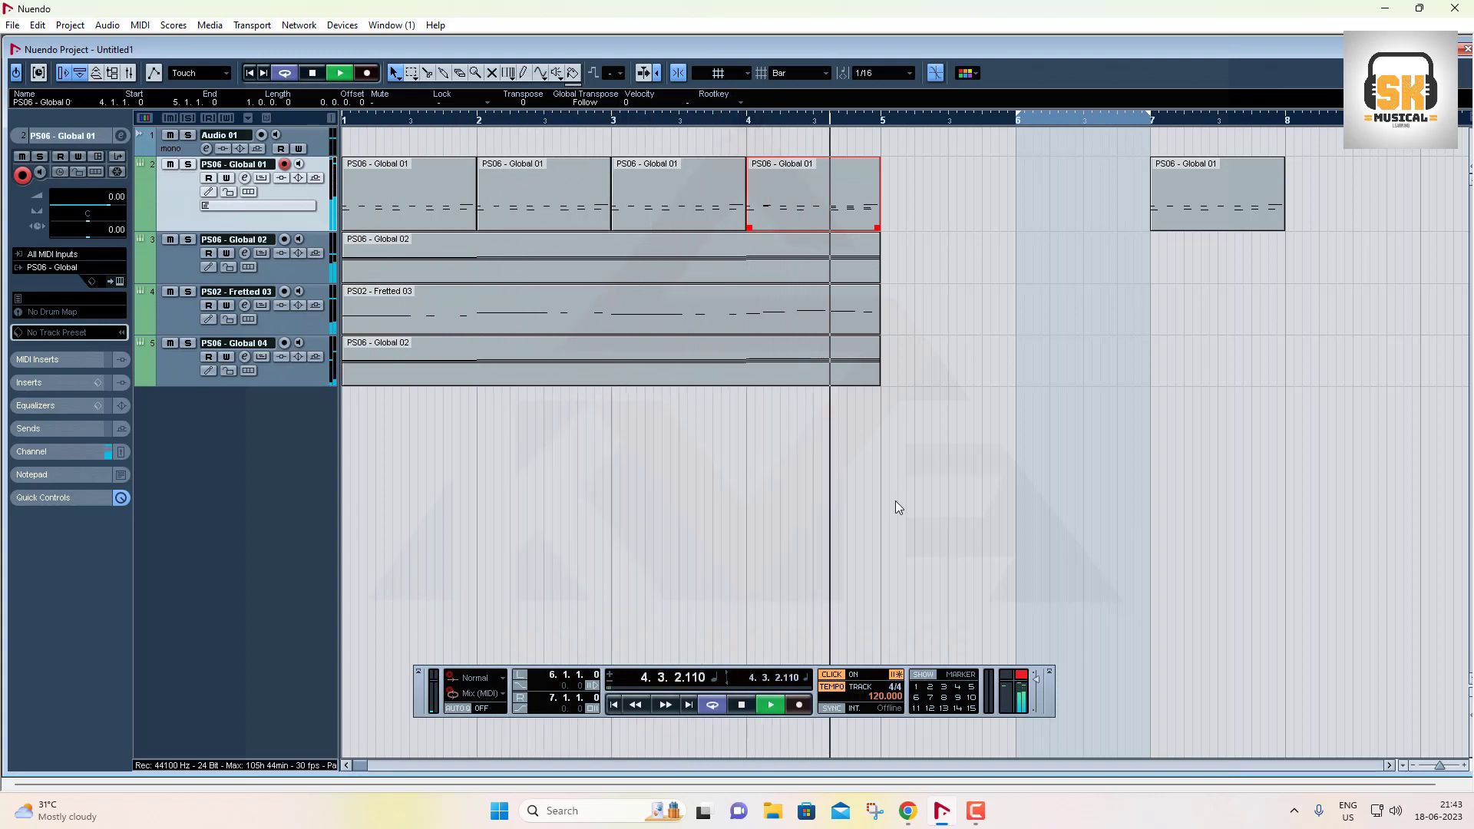
key(space)
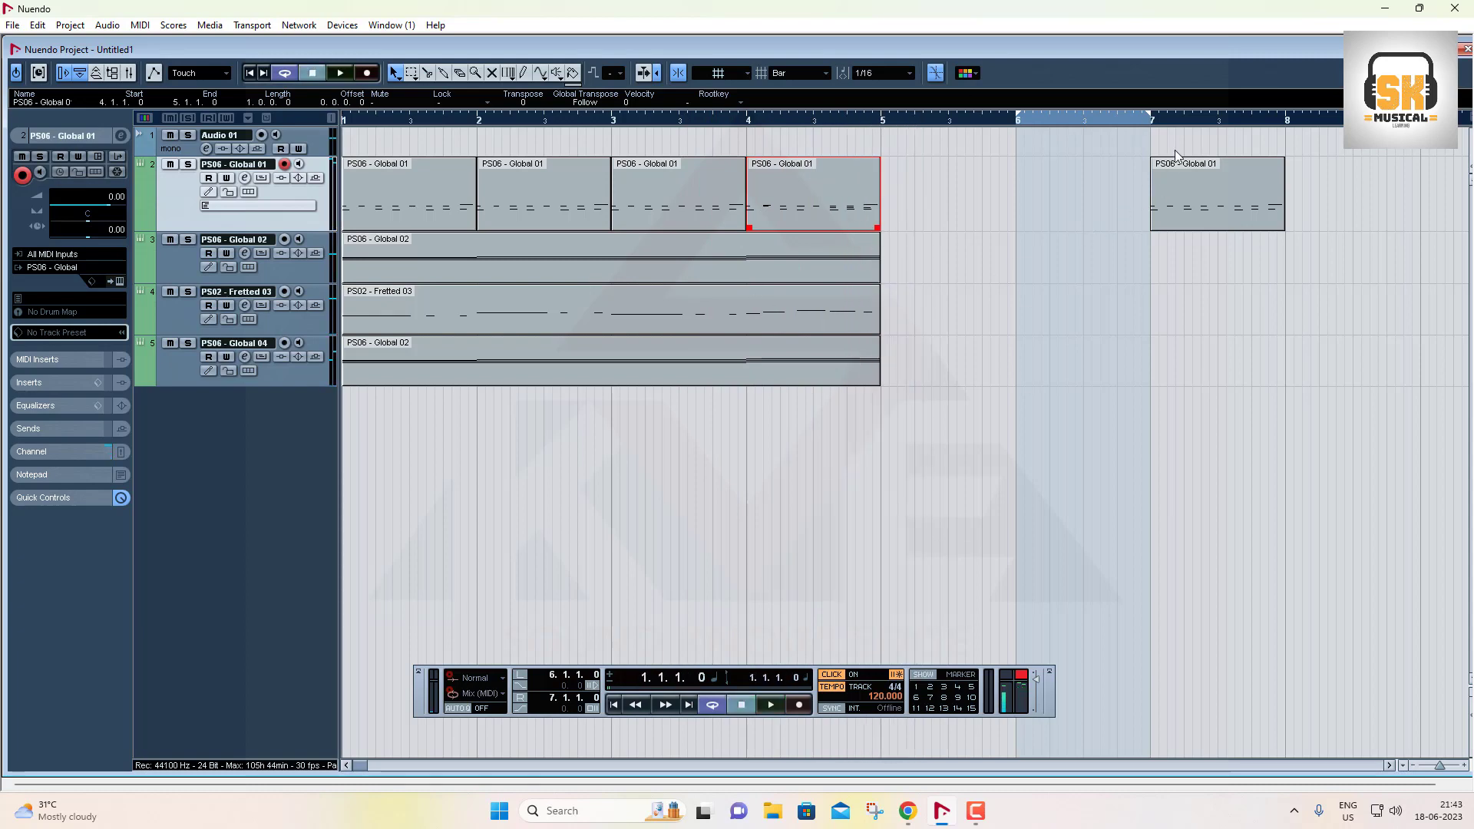
Delete the spare drum part at bar 7 and move both locators back to the project start at bar 1
click(1223, 212)
key(Delete)
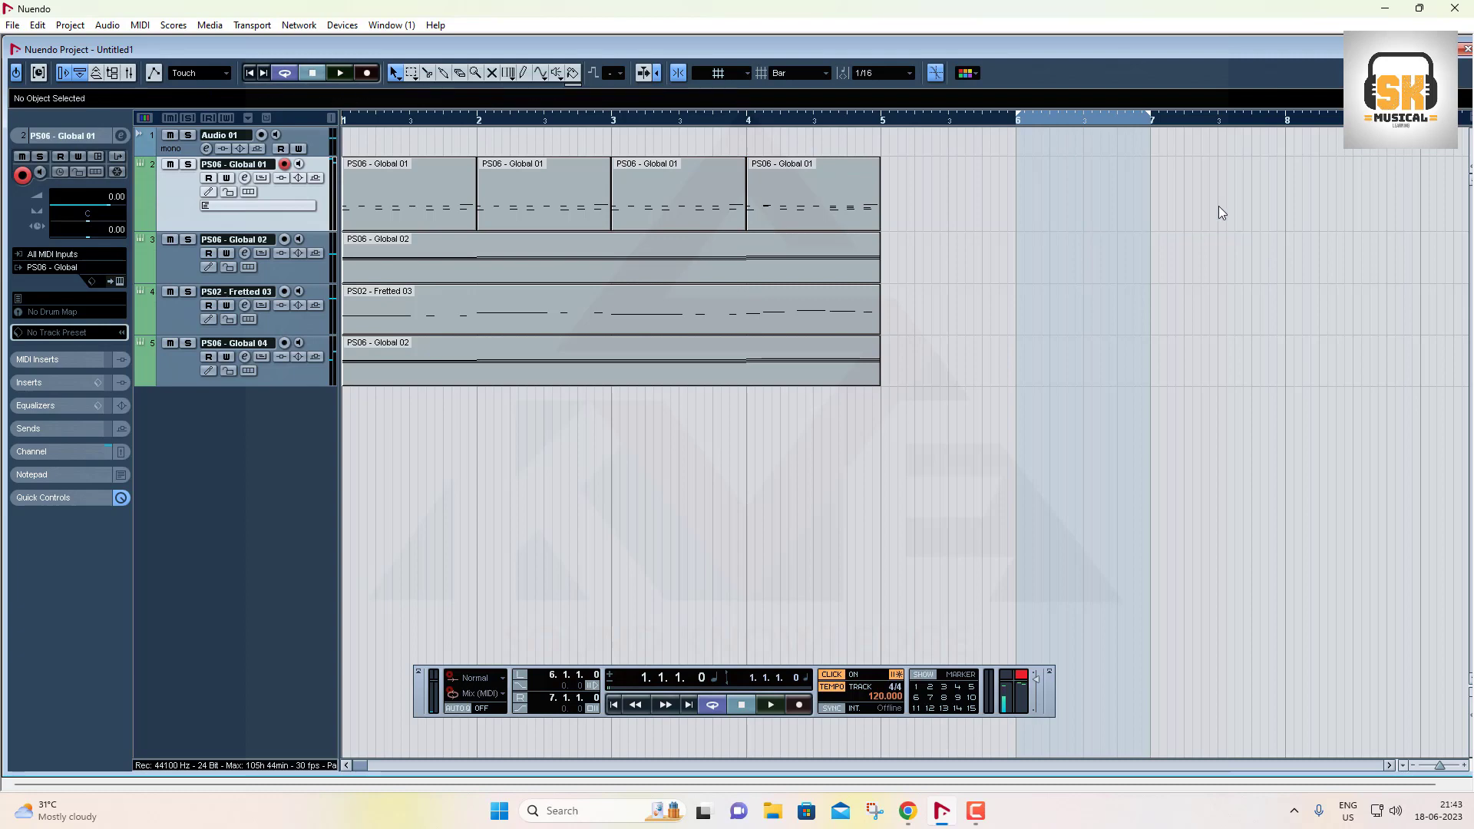
drag(1018, 118, 246, 132)
drag(1149, 116, 342, 120)
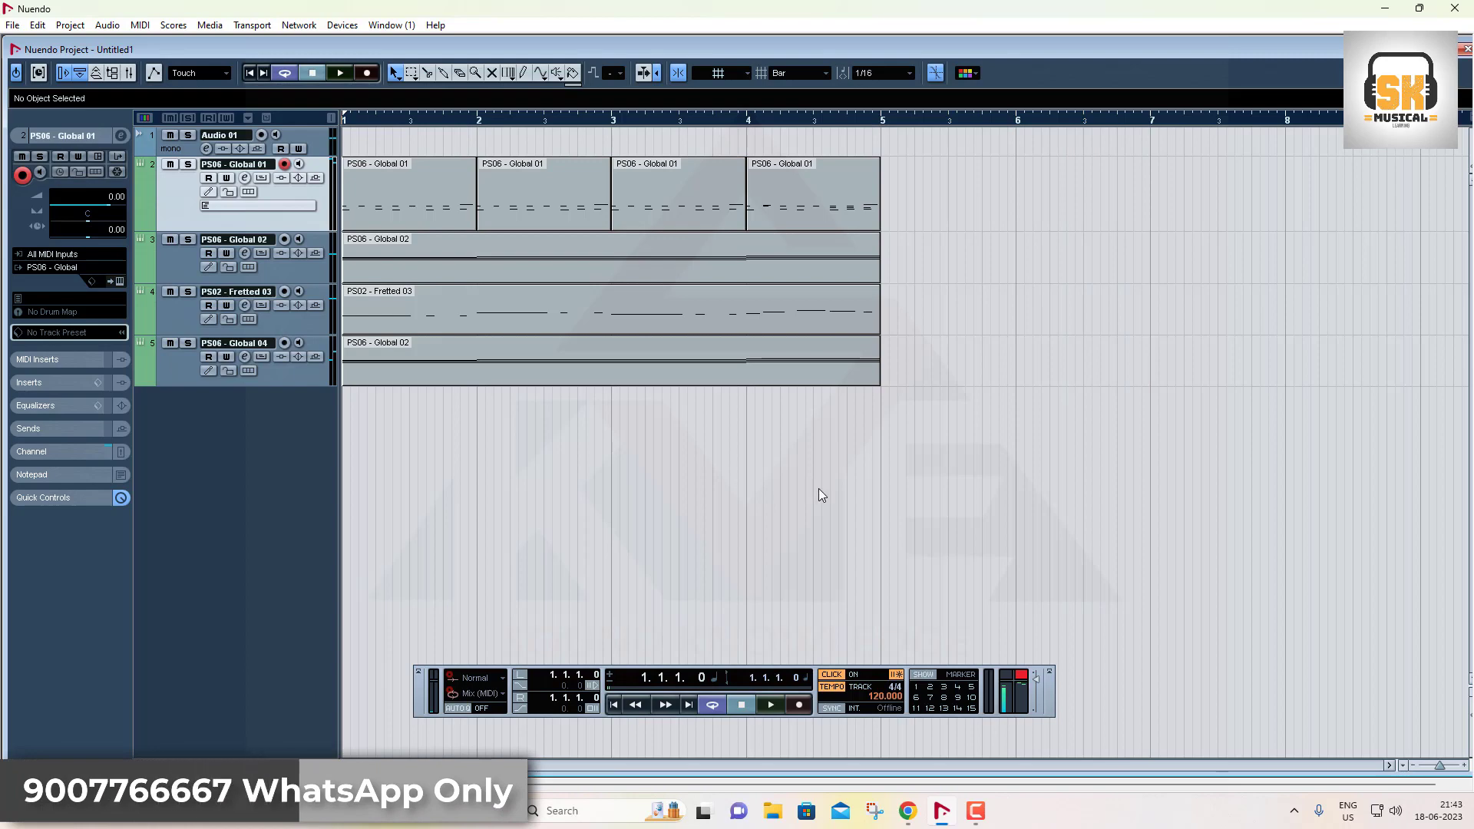
Duplicate all the parts of bars 1 to 4 into bars 5 to 8 and set the locators around all eight bars
key(g)
key(g)
drag(648, 428, 357, 137)
key(ctrl+d)
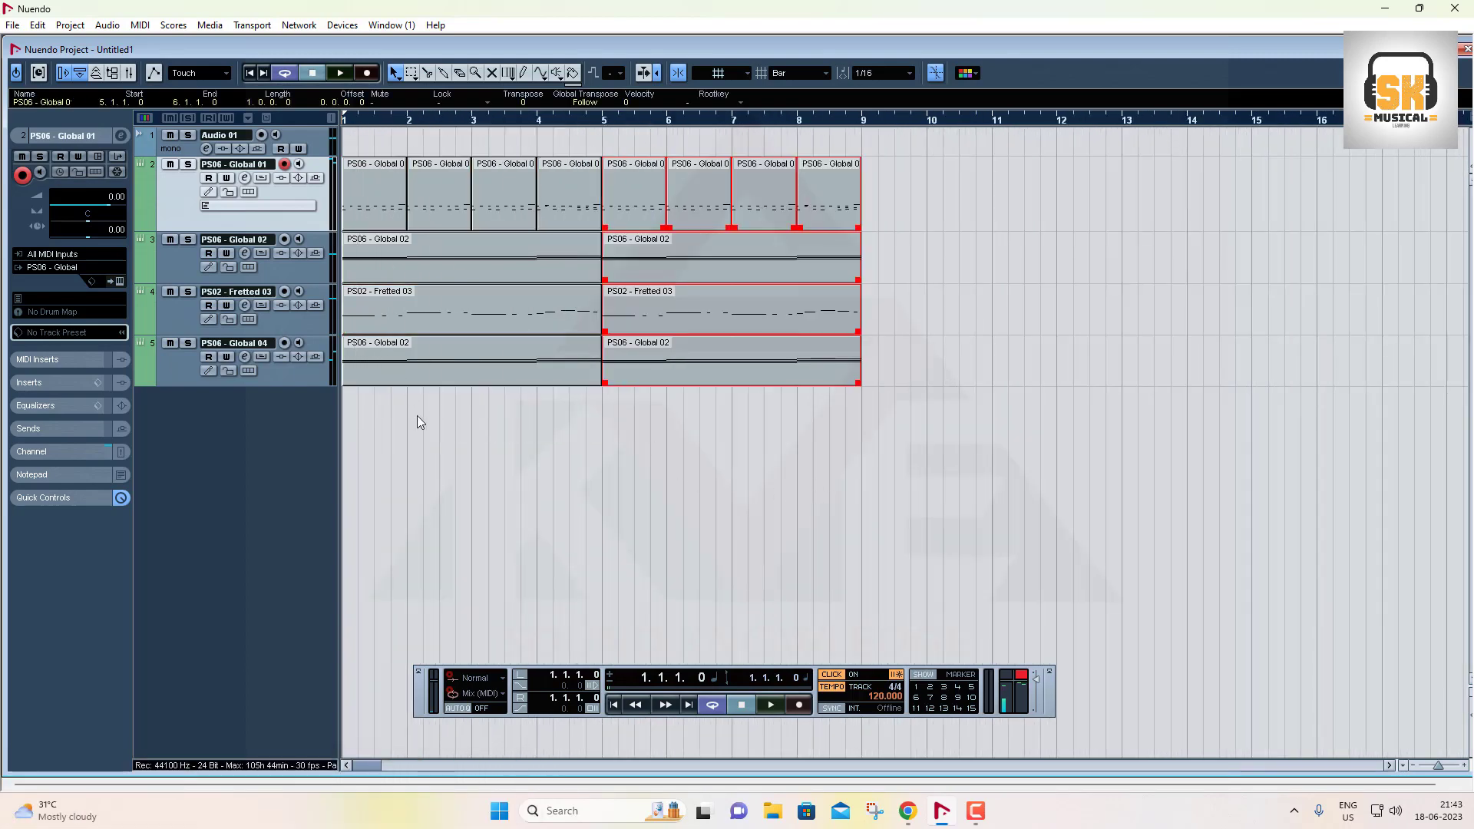
click(826, 501)
drag(932, 445, 396, 132)
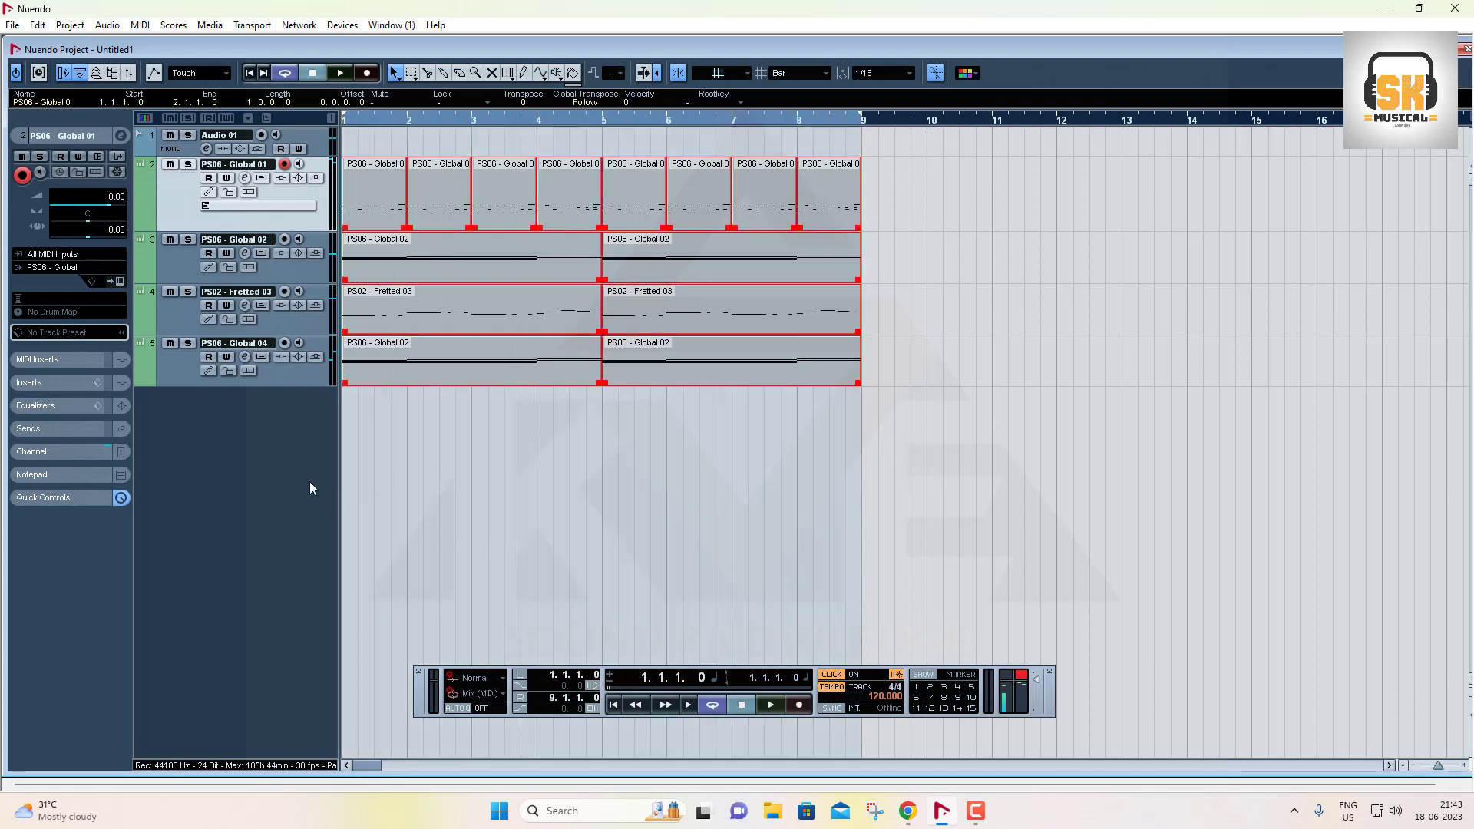
Add one instrument track using PS01 - Keyboards below the vibraphone track
click(189, 364)
click(364, 510)
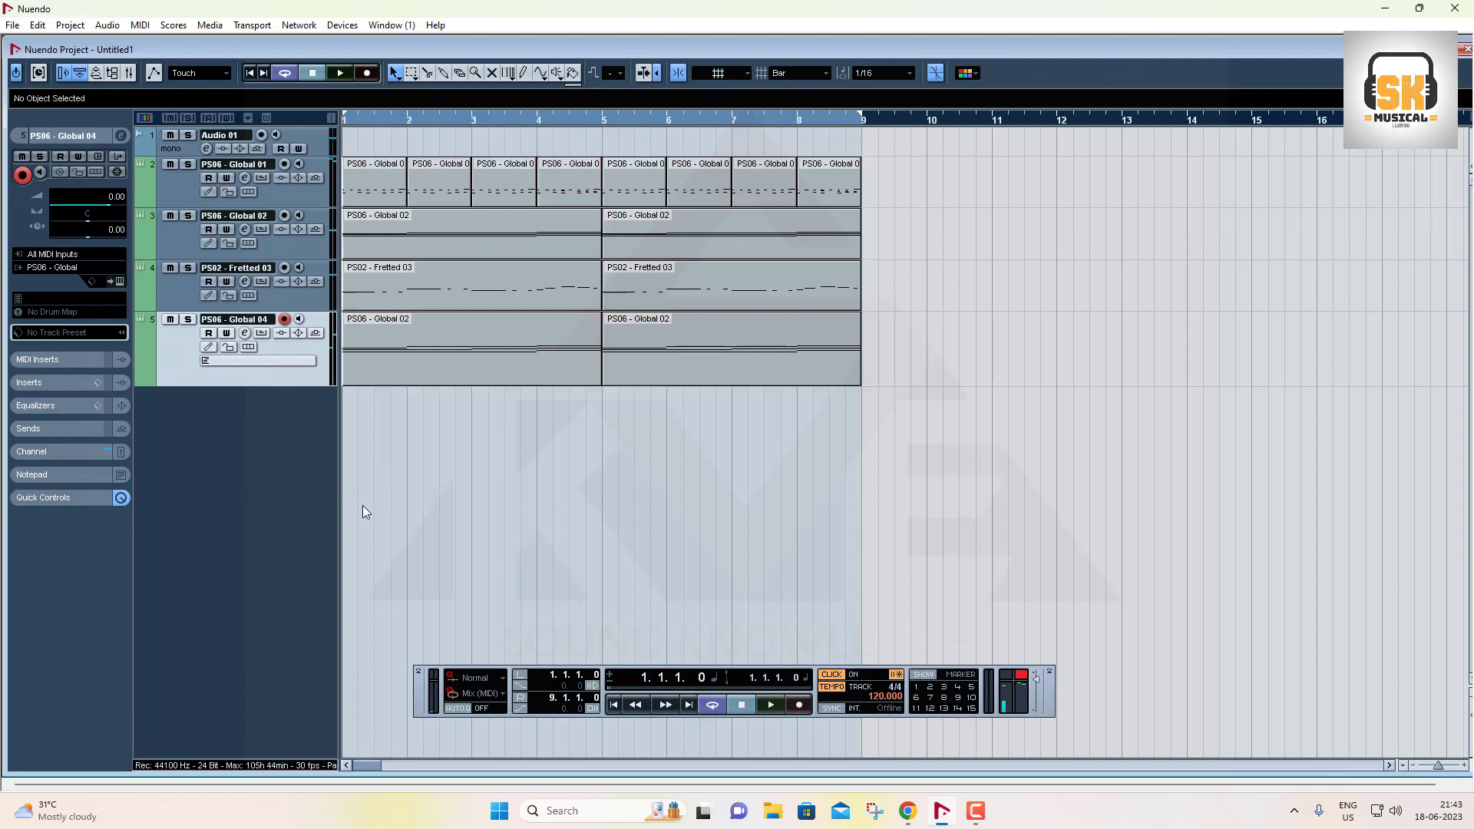
right_click(247, 419)
click(342, 446)
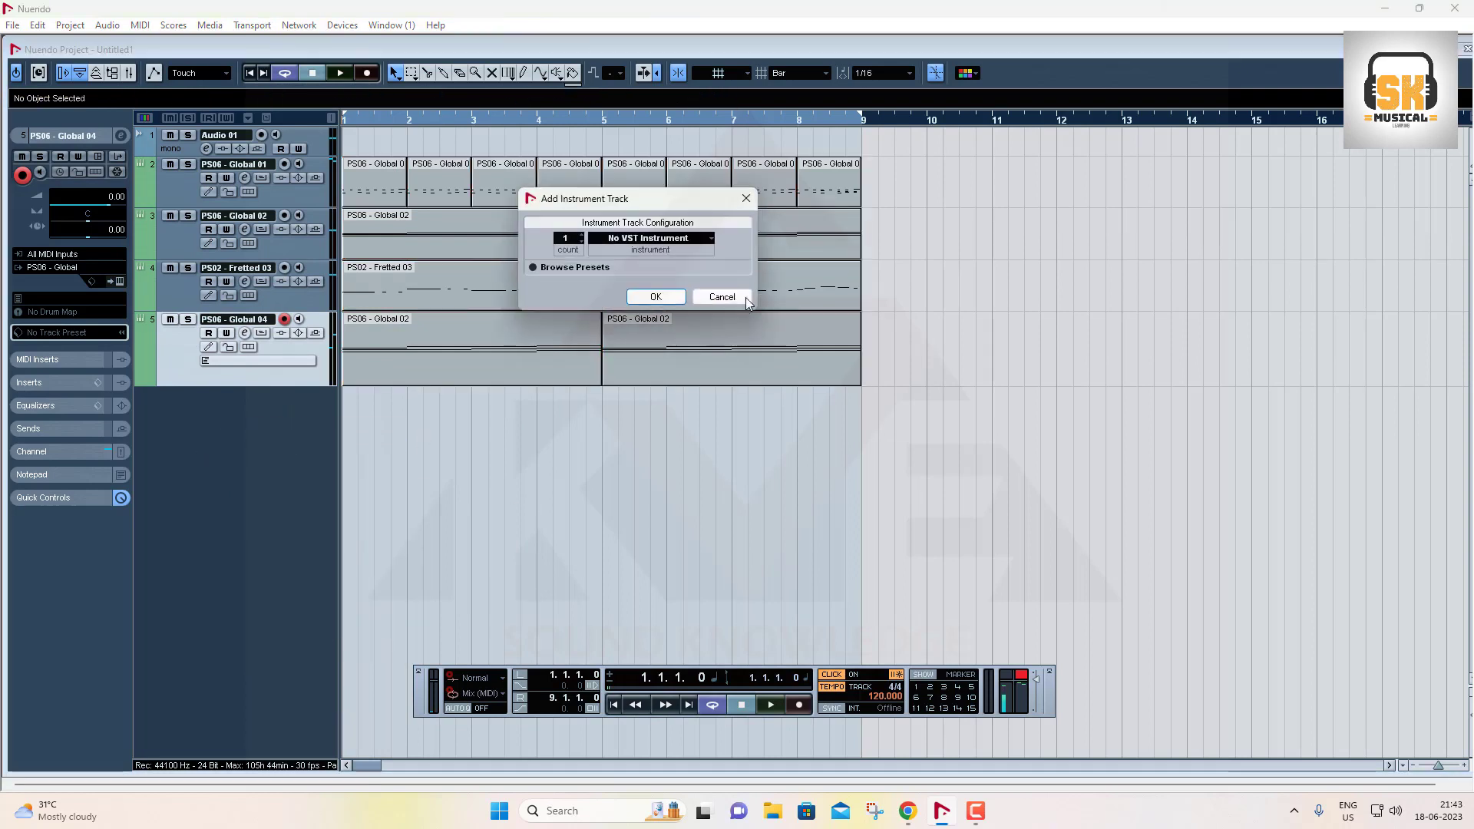
click(651, 244)
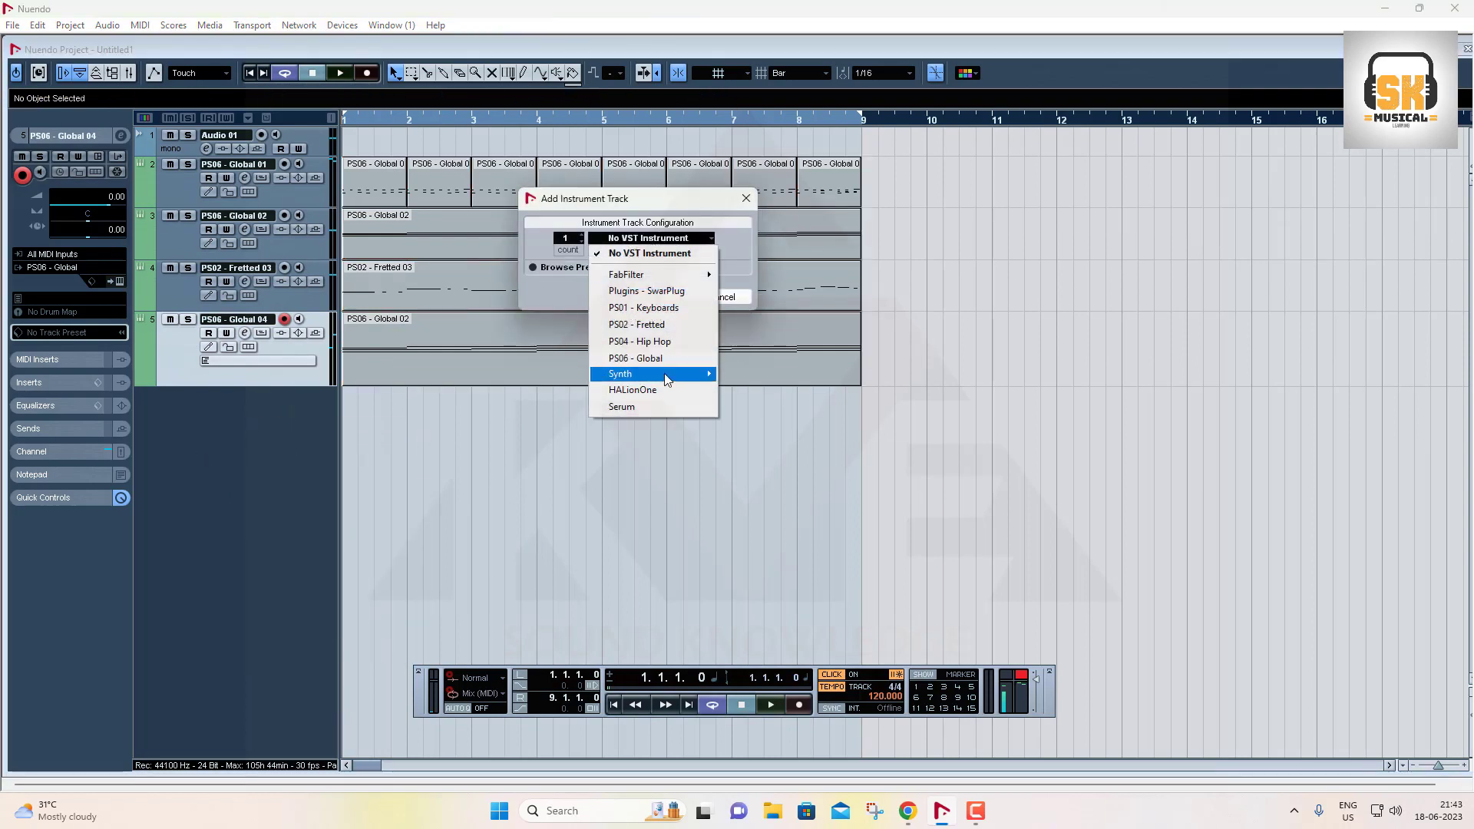
click(661, 309)
click(656, 297)
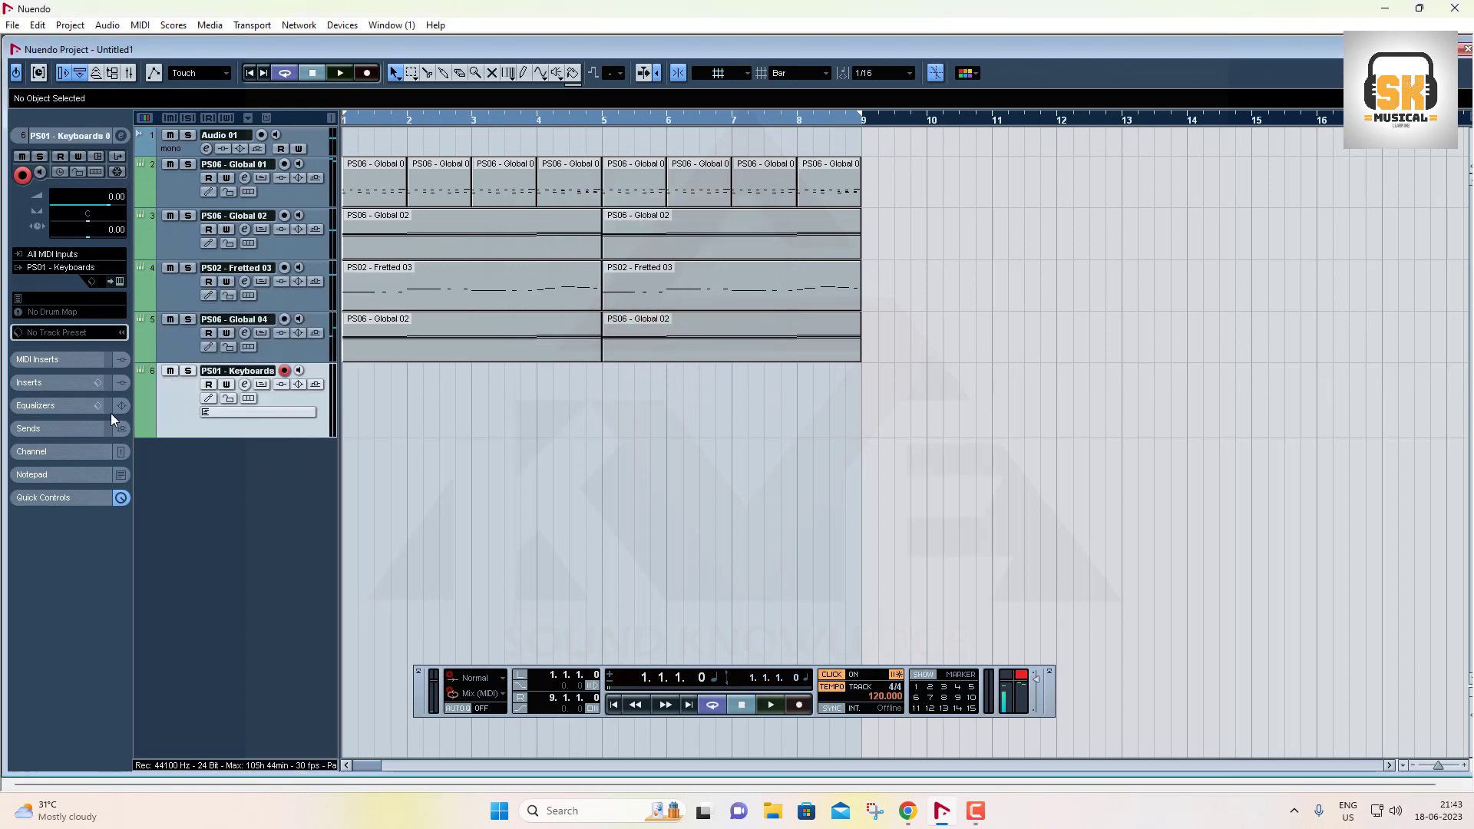
Open the new track's instrument and load the Accordion Diatonic 1 preset from the 07- Accordions category
click(120, 281)
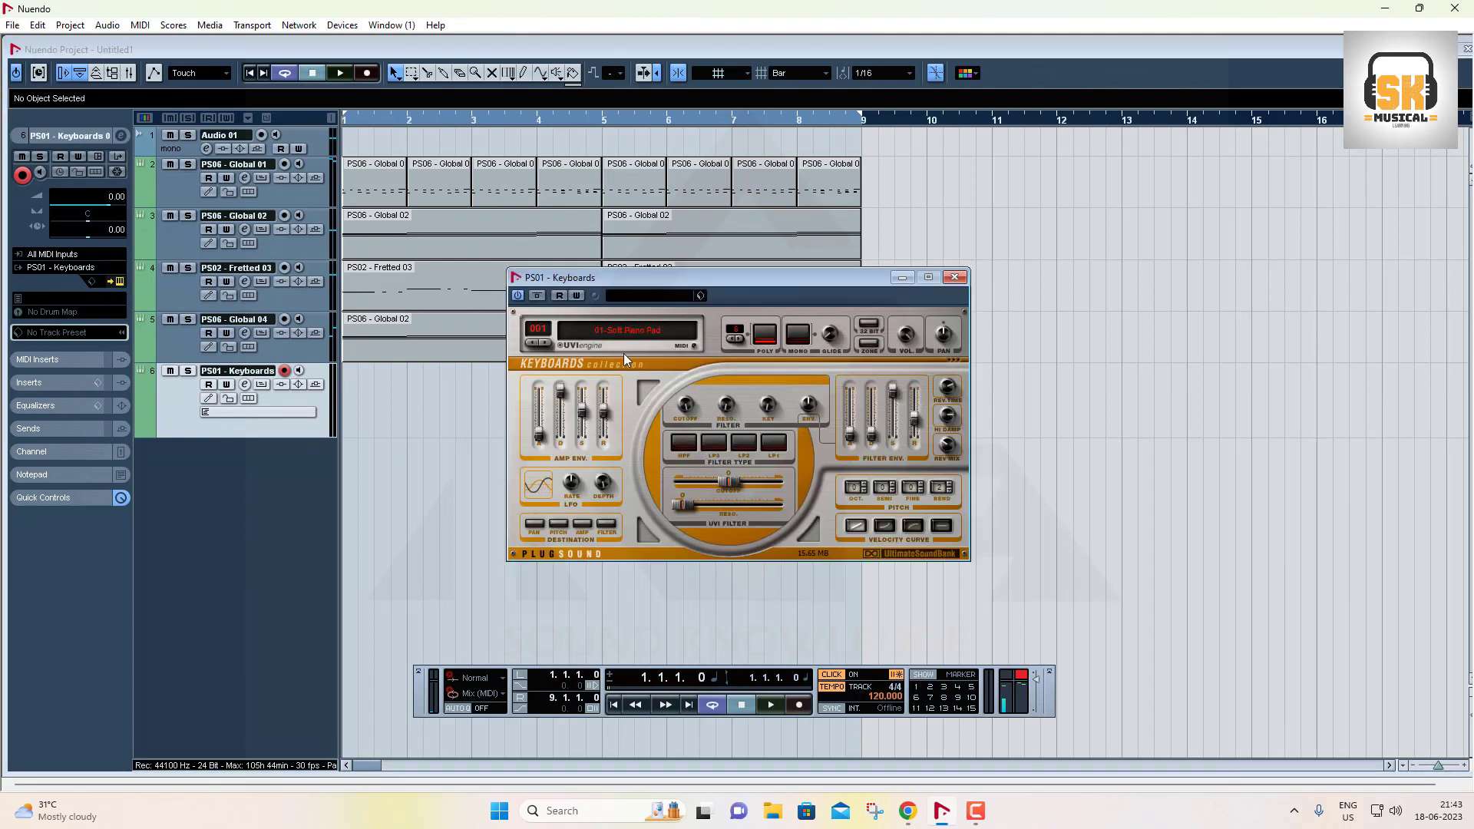
click(627, 330)
mouse_move(649, 467)
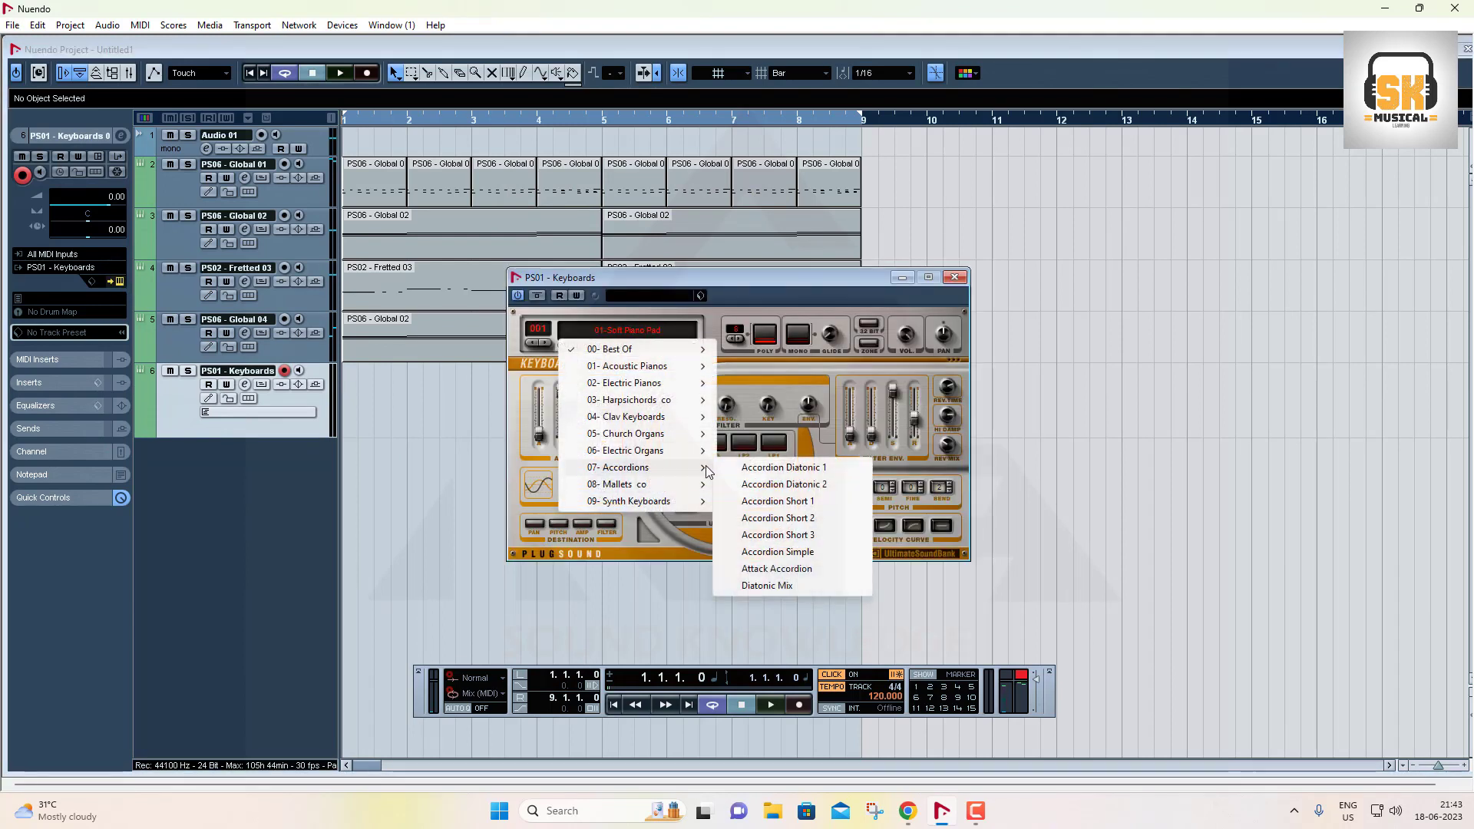
click(776, 468)
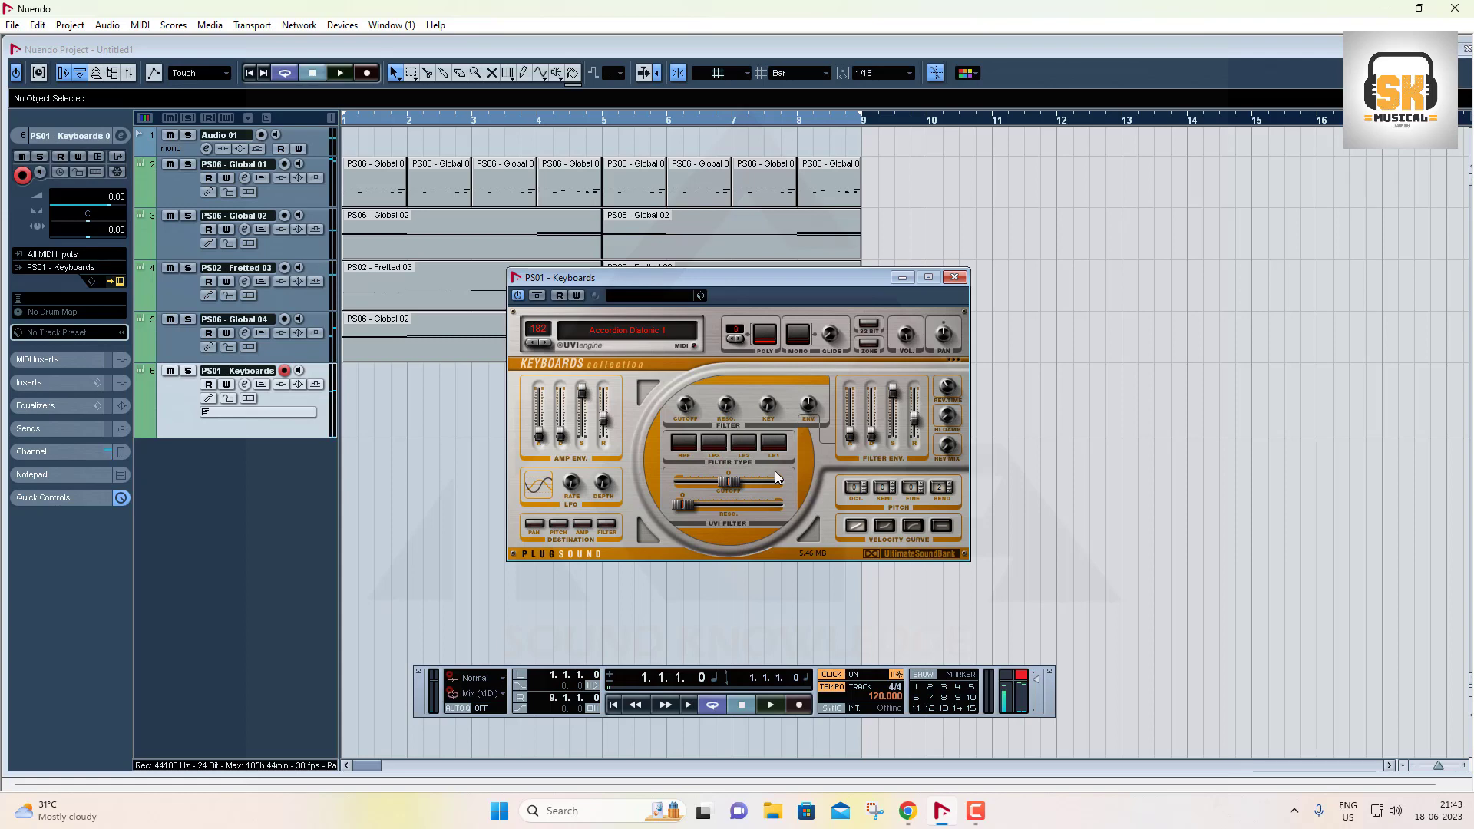
Record an accordion melody on the Keyboards track over bars 1 to 8, moving the instrument window clear of the parts, and stop playback
key(KP_Multiply)
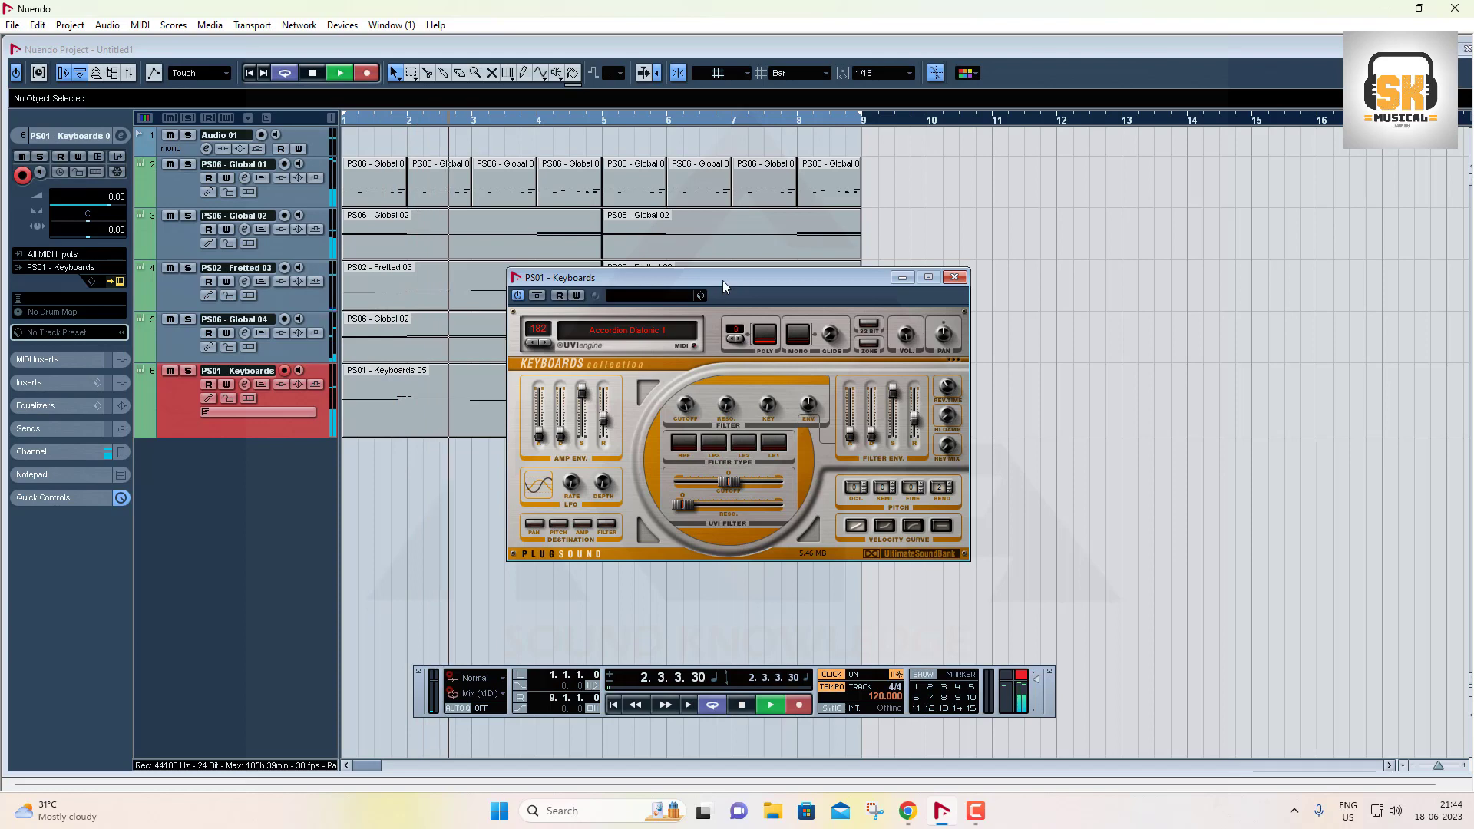
drag(722, 277, 1084, 146)
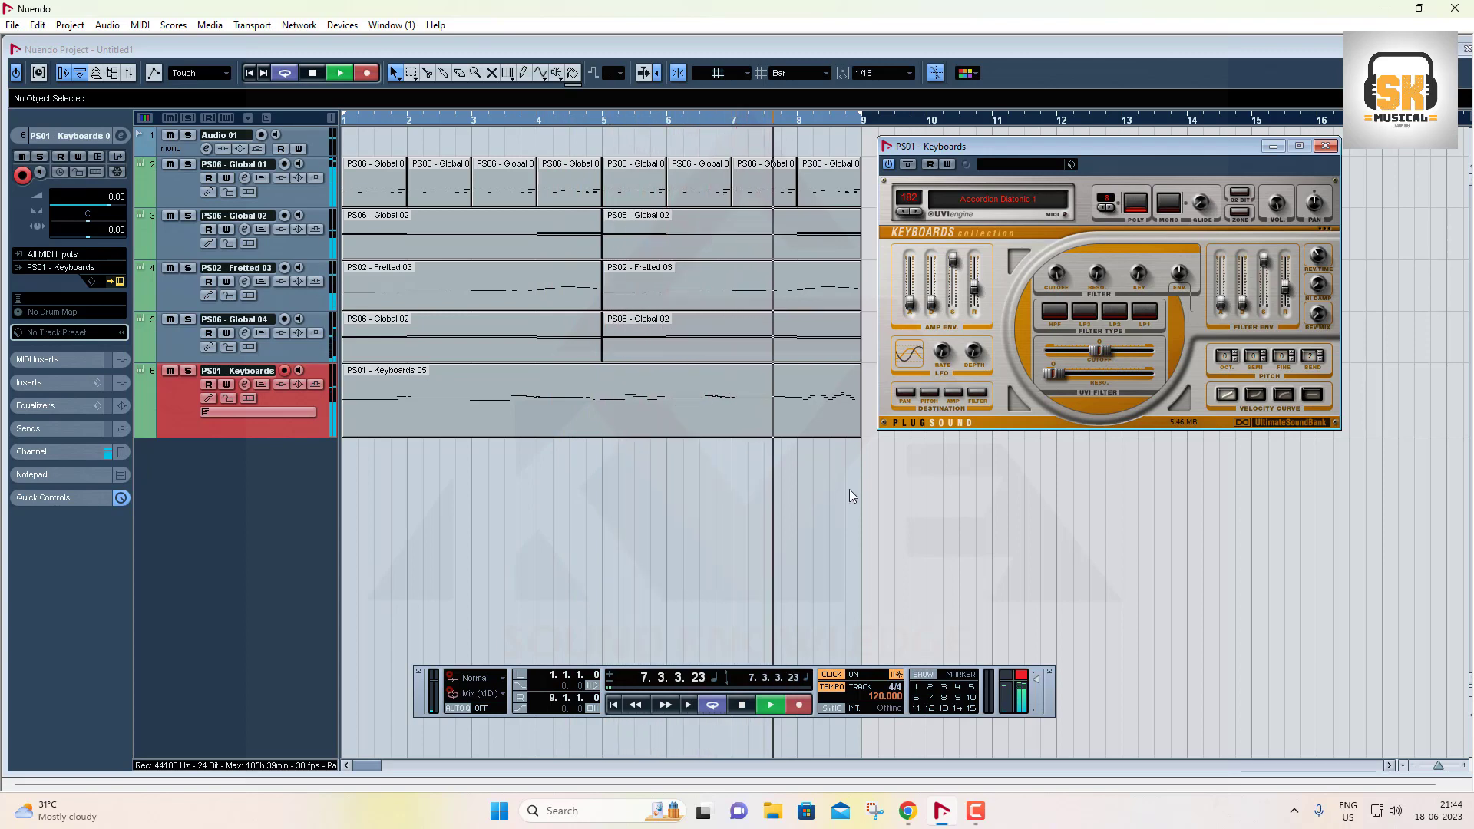
key(KP_Multiply)
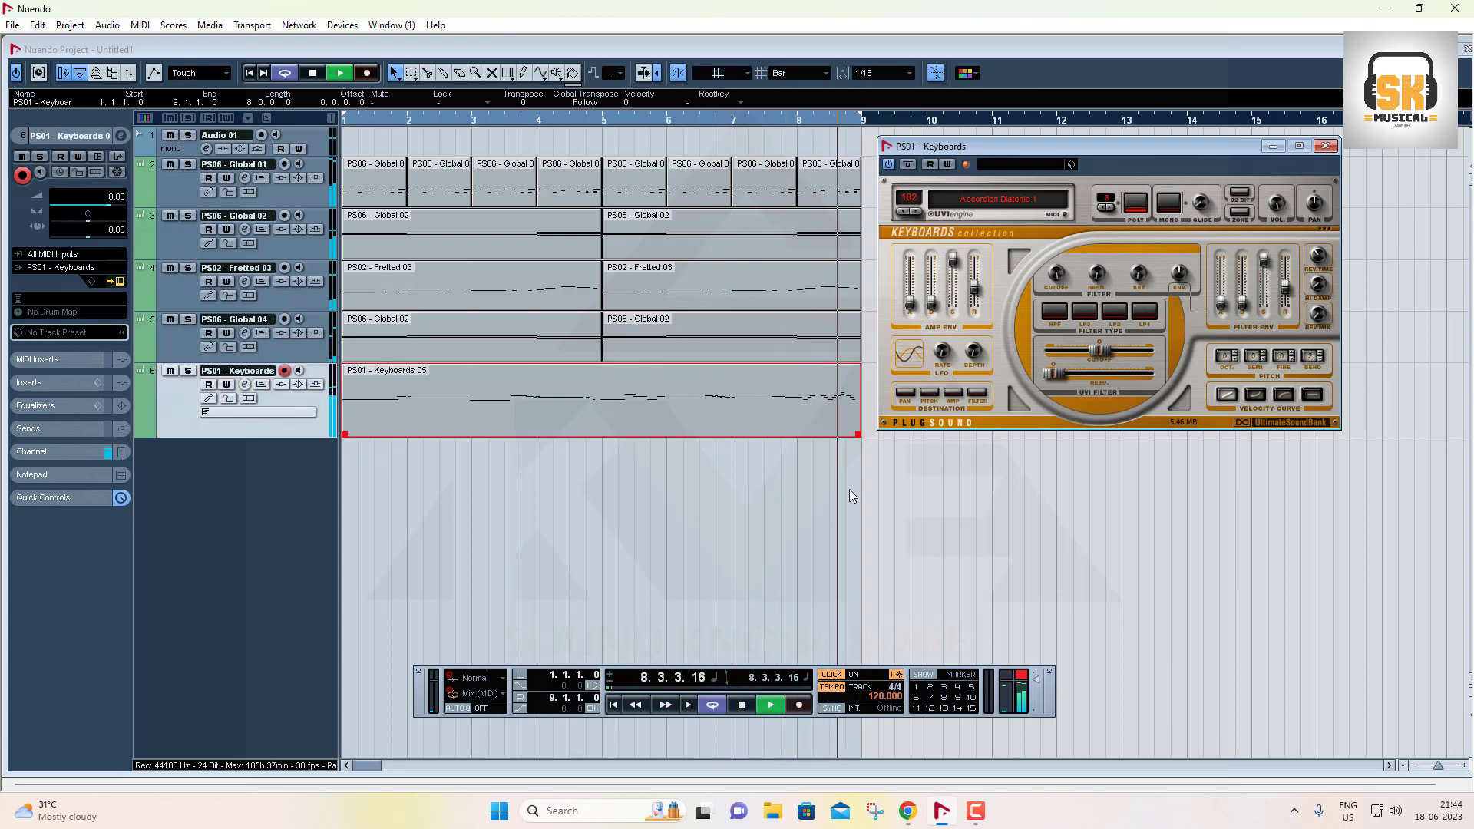
key(space)
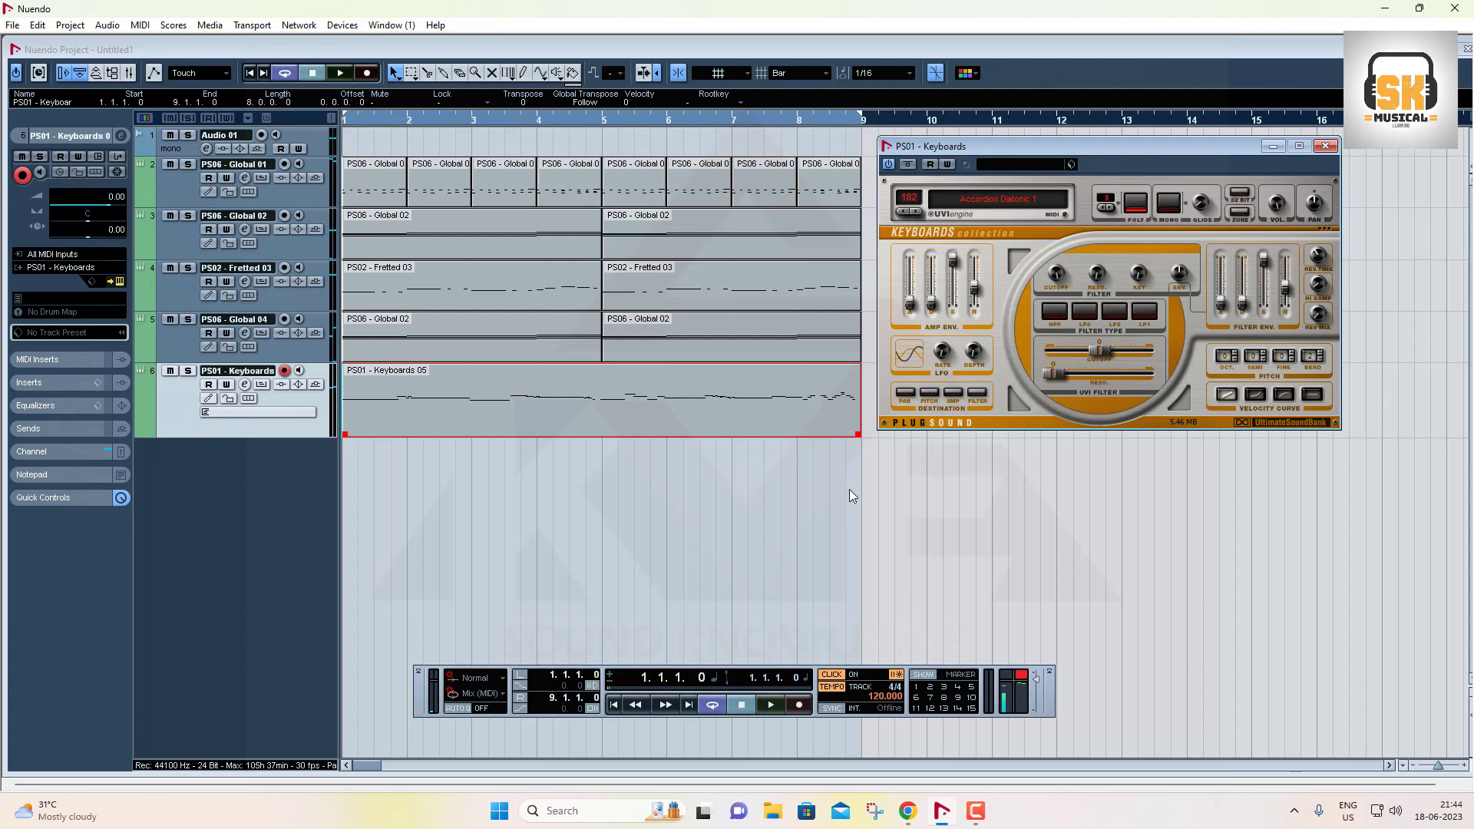
Save the project as 18-06-2023 in the 15-06-2023 folder, then close the Keyboards instrument window and leave all parts deselected
key(ctrl+s)
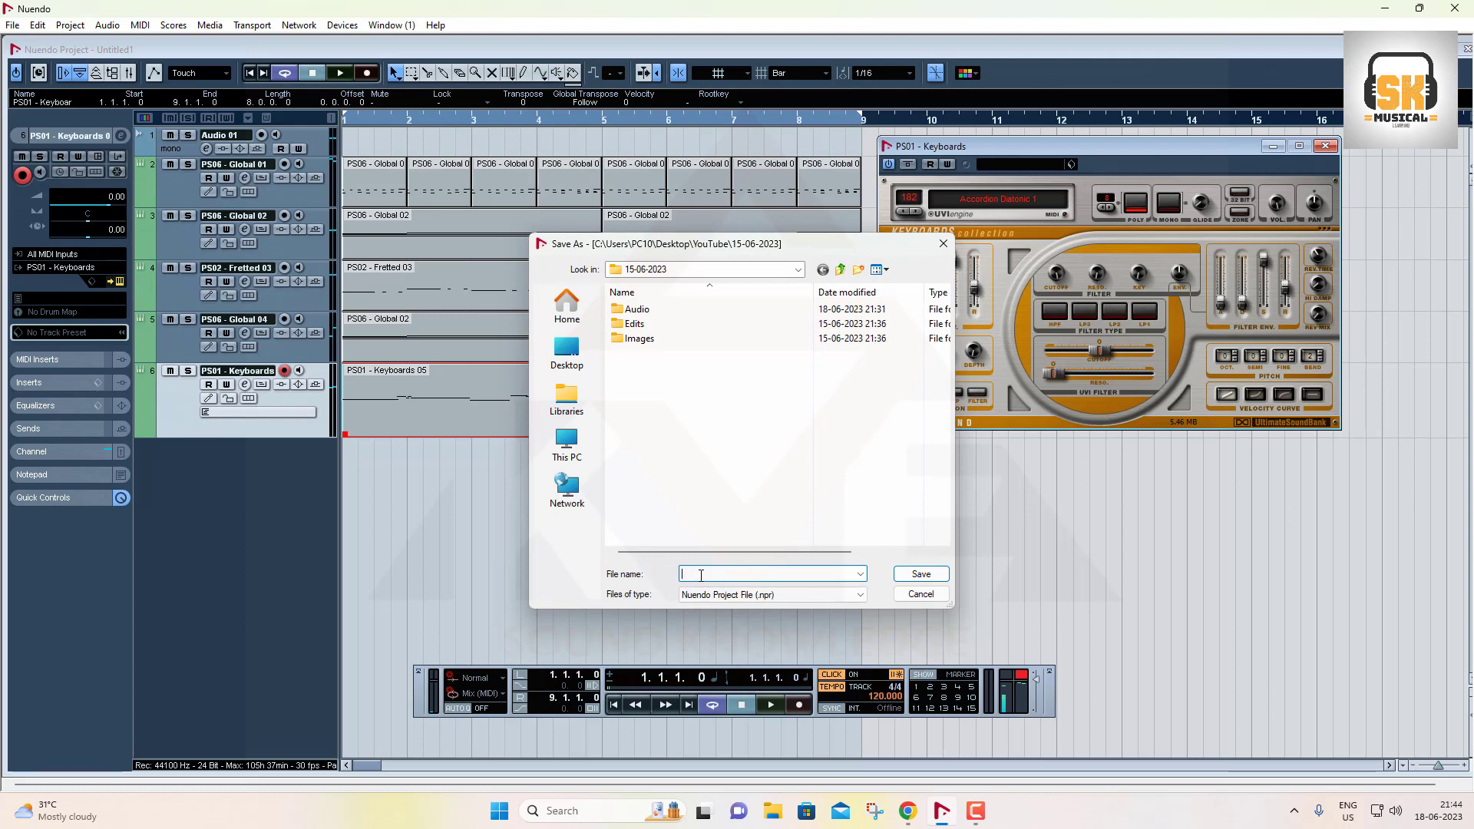
text(18-06-2023)
key(Return)
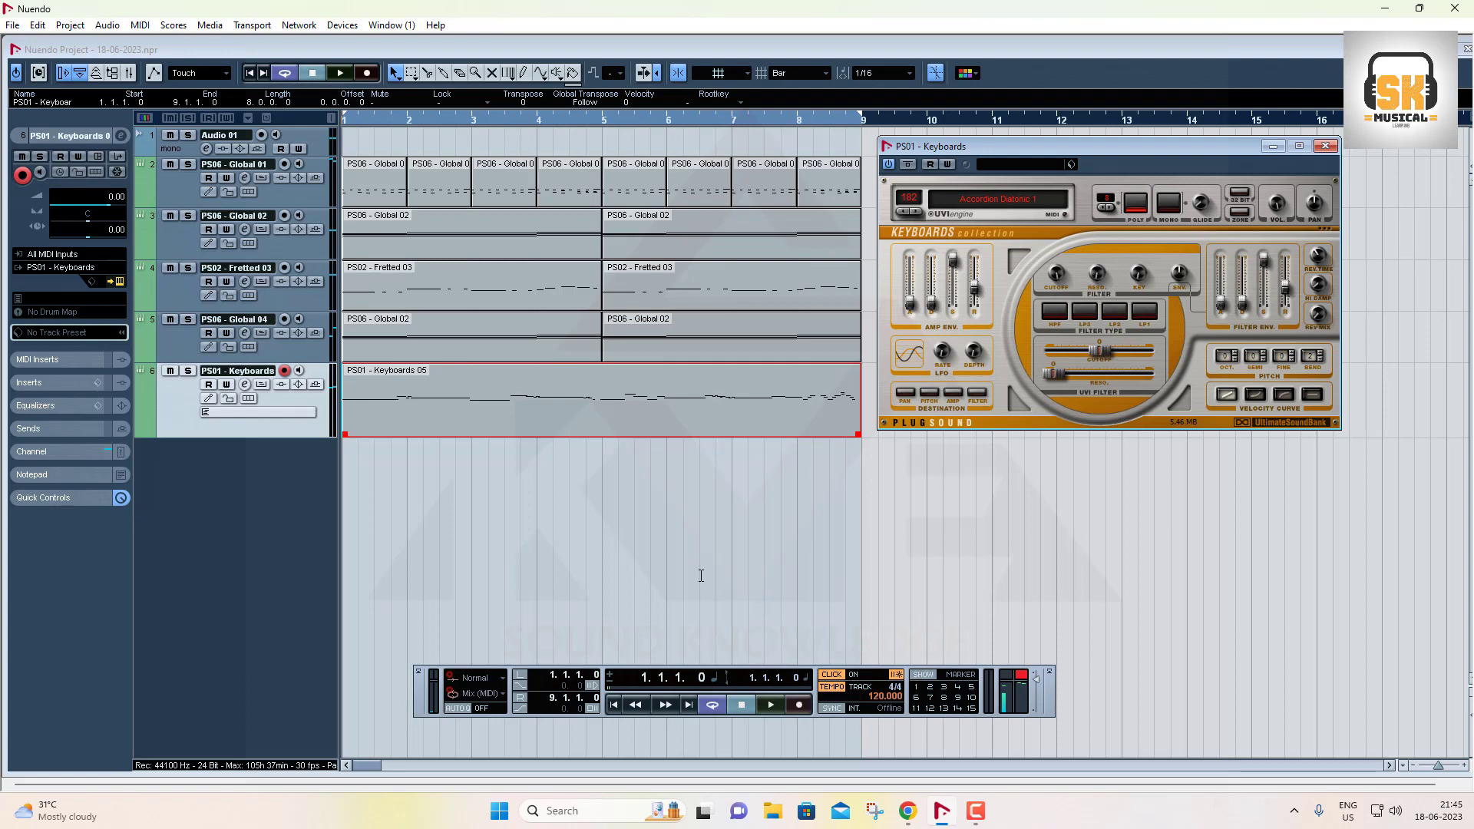
click(1326, 146)
drag(901, 511, 346, 180)
click(626, 505)
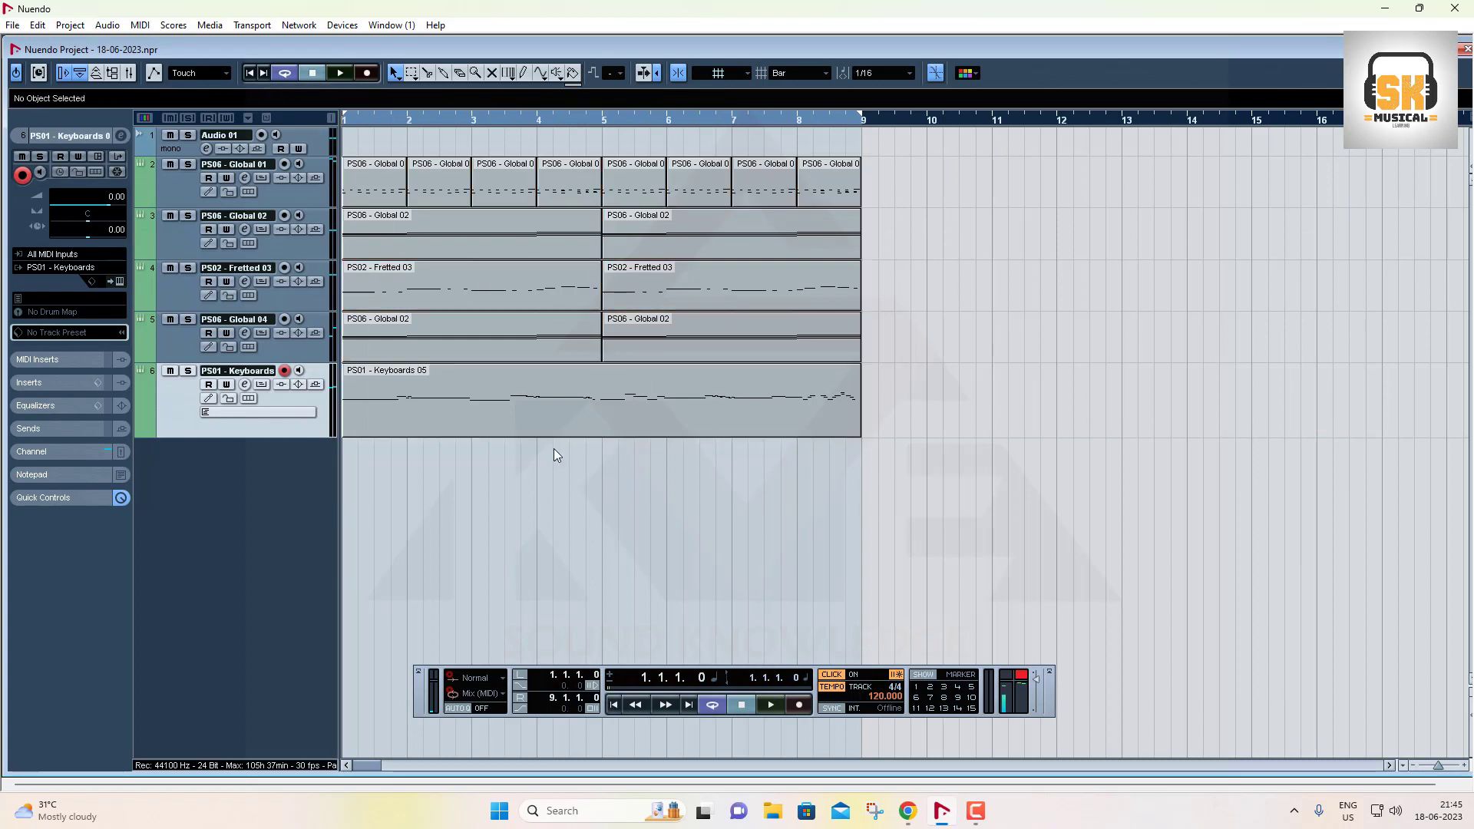